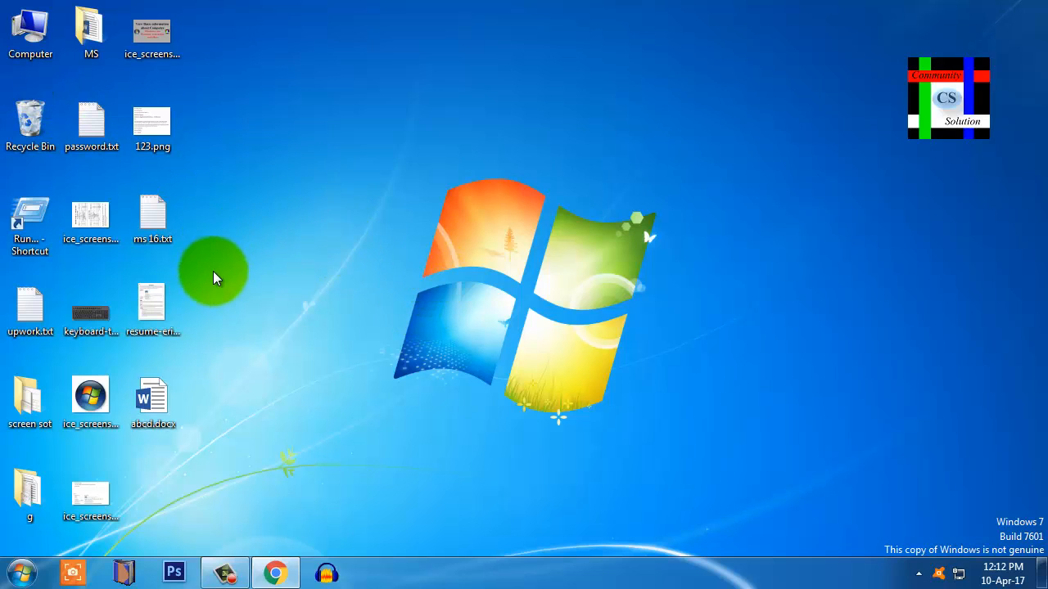
left_click_drag(132, 367, 228, 464)
key("Escape")
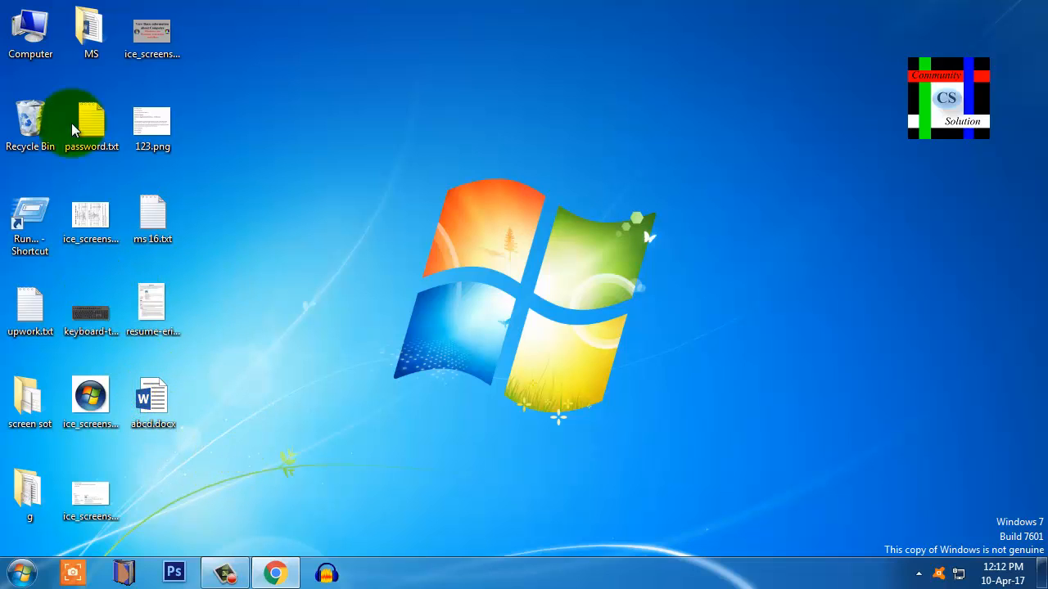
- Open the Tutotial (G:) drive from Computer
double_click(25, 42)
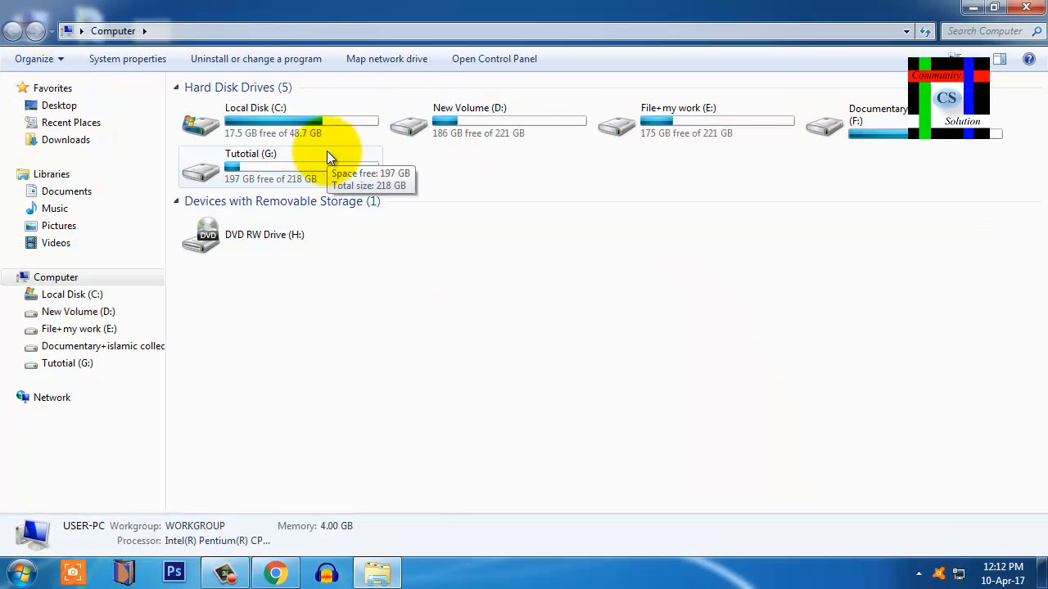
key("ctrl+shift+d")
mouse_move(219, 95)
left_mouse_down()
mouse_move(296, 128)
mouse_move(354, 136)
left_mouse_up()
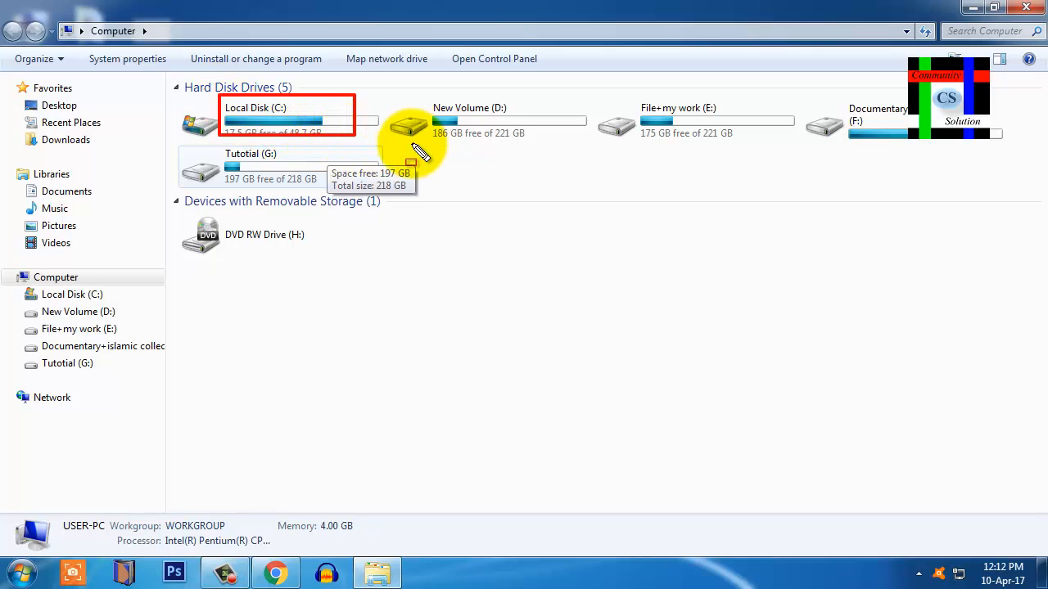
key("Escape")
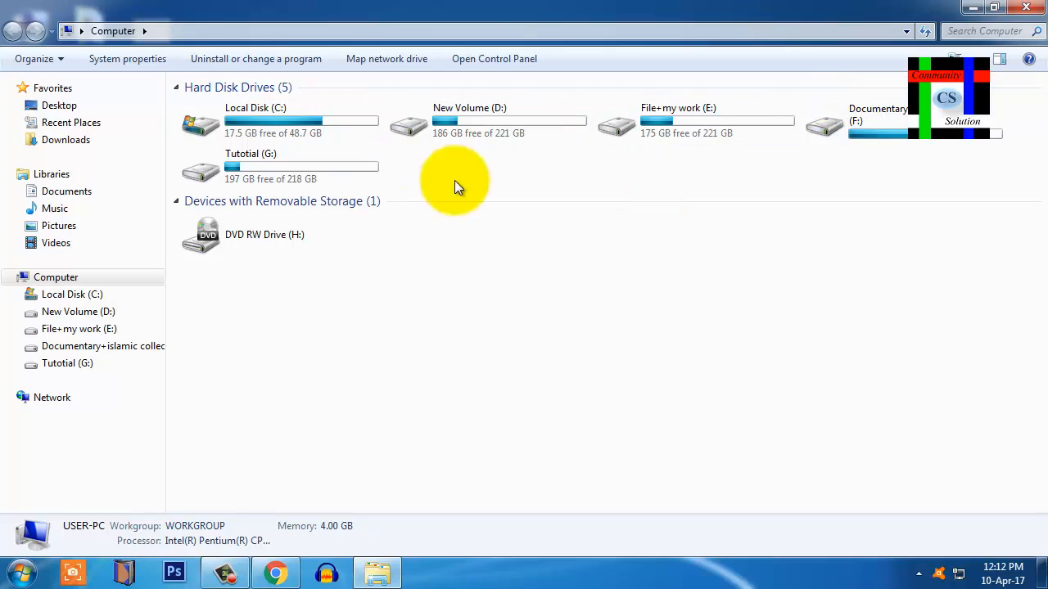
double_click(326, 171)
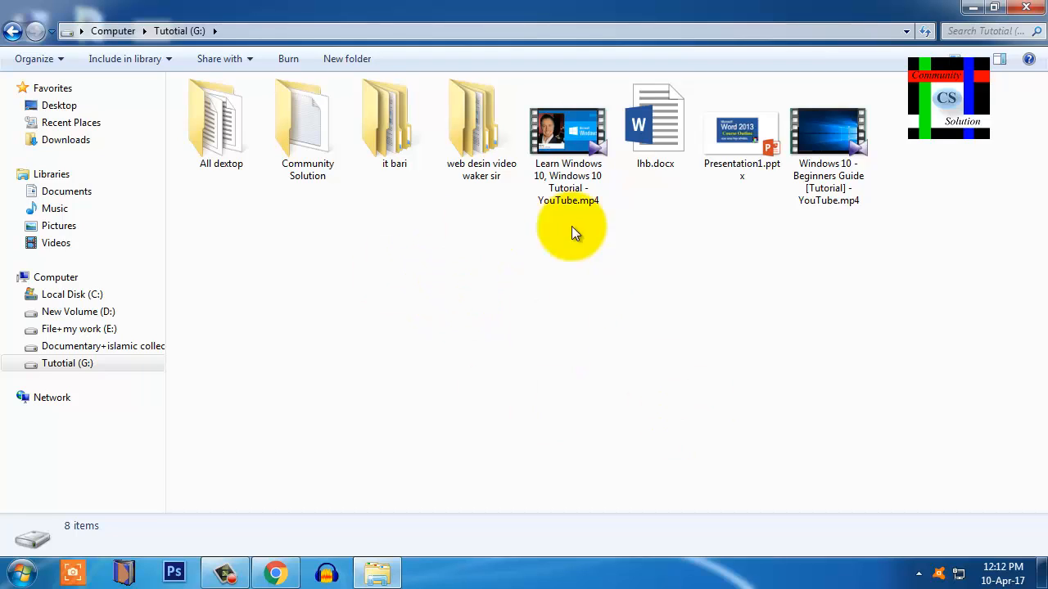
- Create a new folder named msword on the Tutotial (G:) drive
right_click(421, 289)
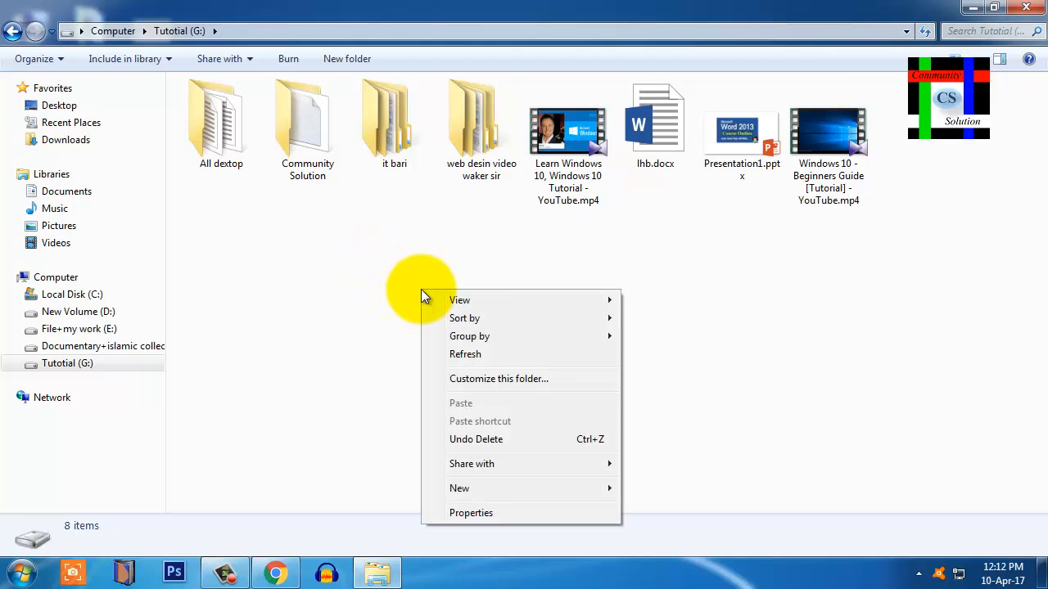
mouse_move(469, 489)
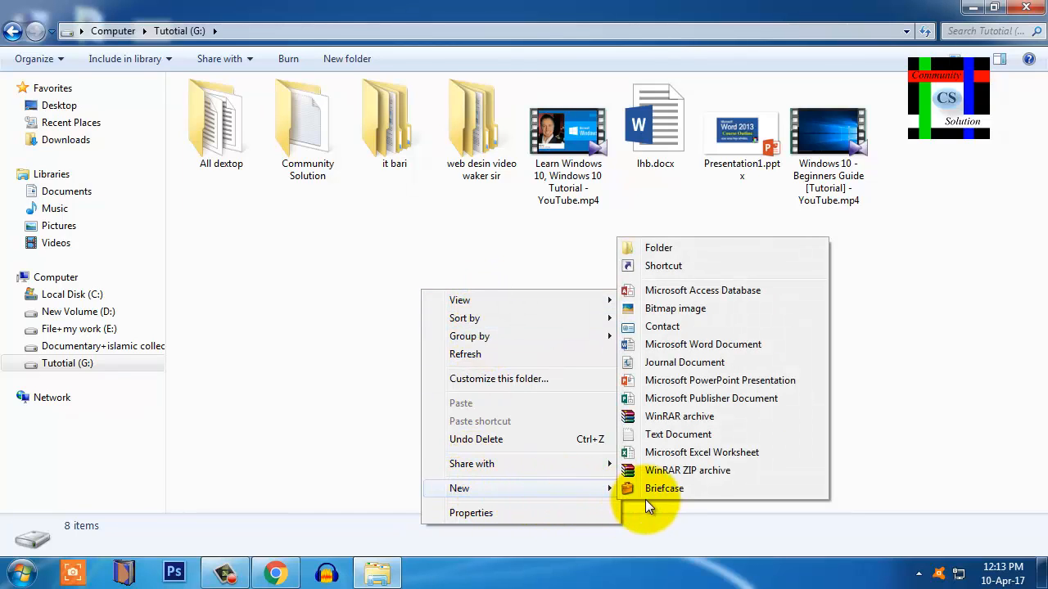
left_click(664, 252)
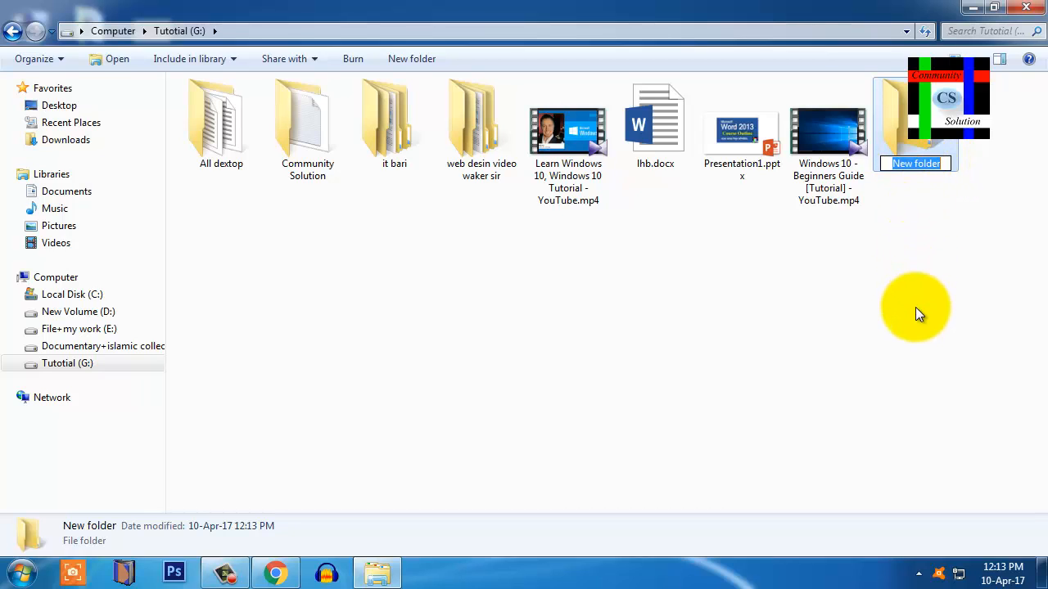
type("msword")
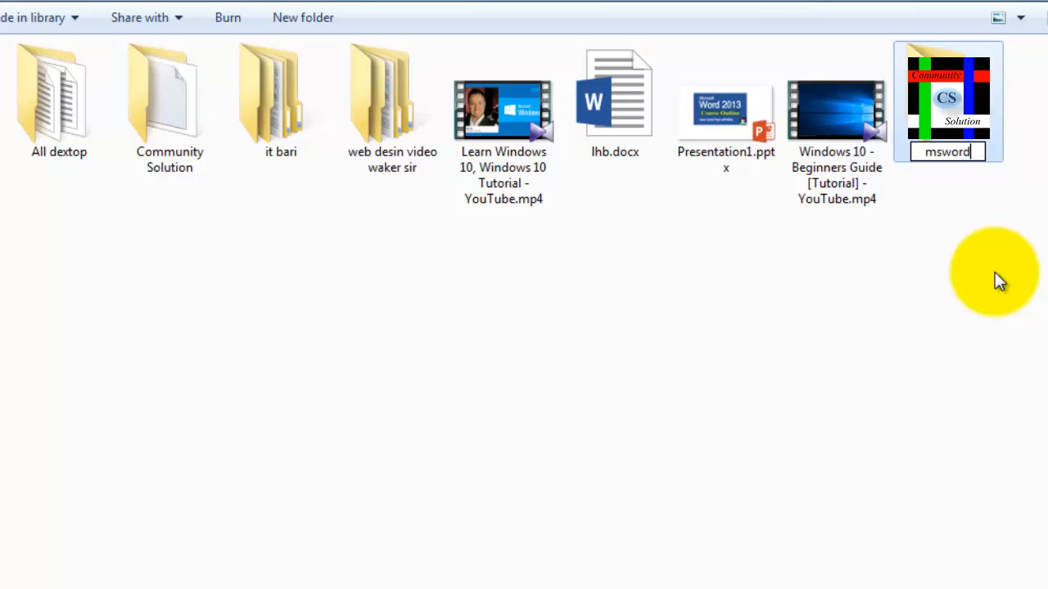
key("Return")
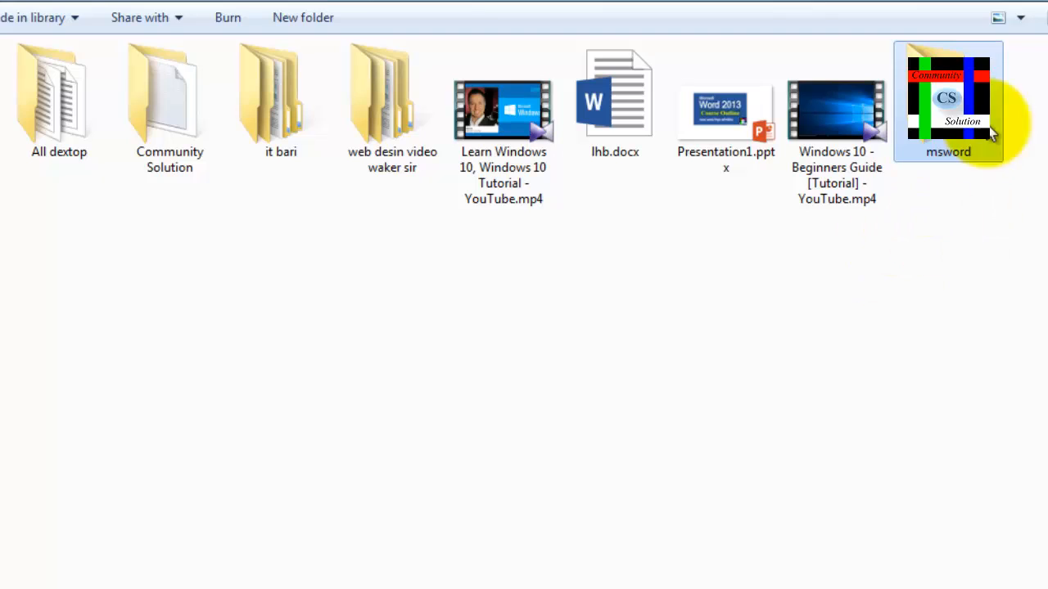
- Create a new Microsoft Word document named application.docx inside the msword folder
double_click(938, 143)
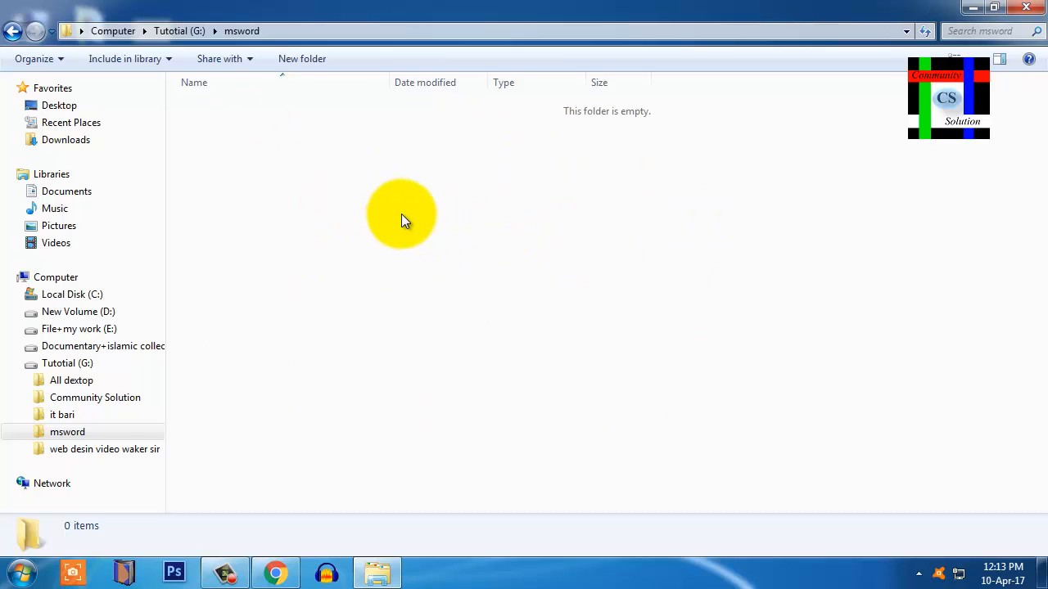
right_click(401, 214)
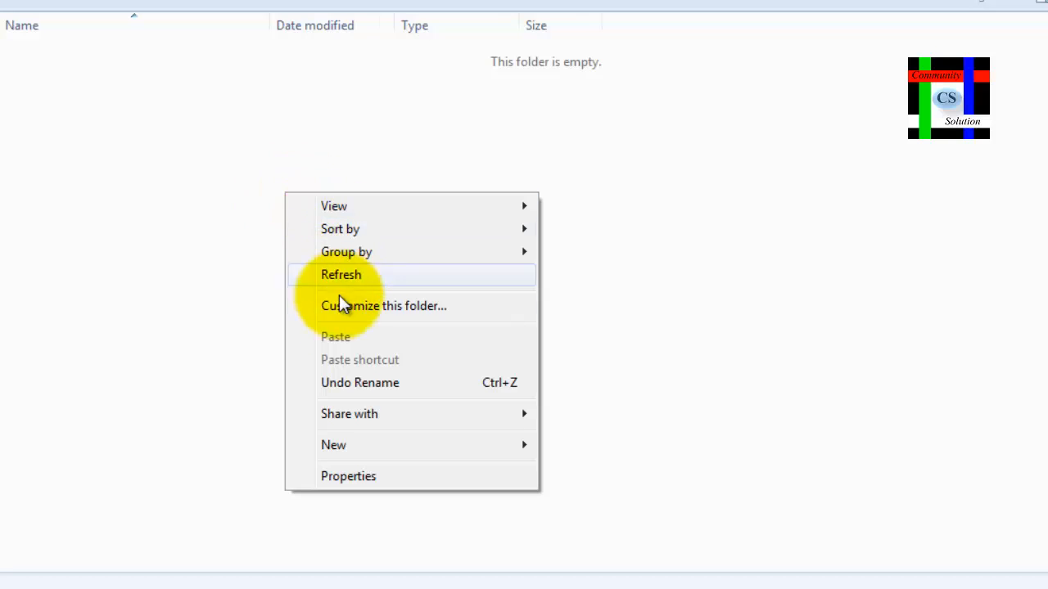
mouse_move(356, 446)
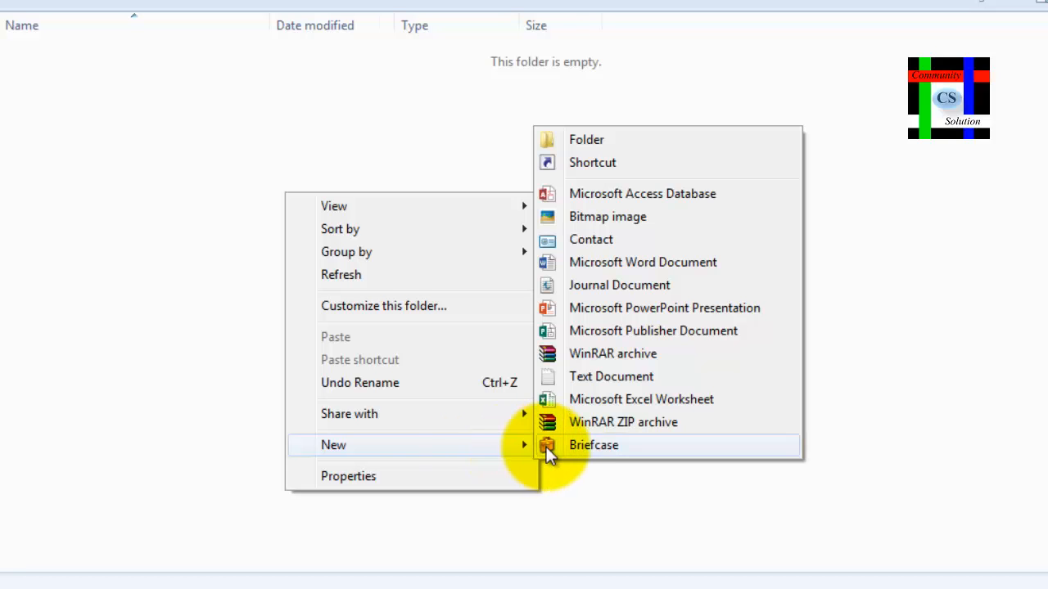
left_click(633, 264)
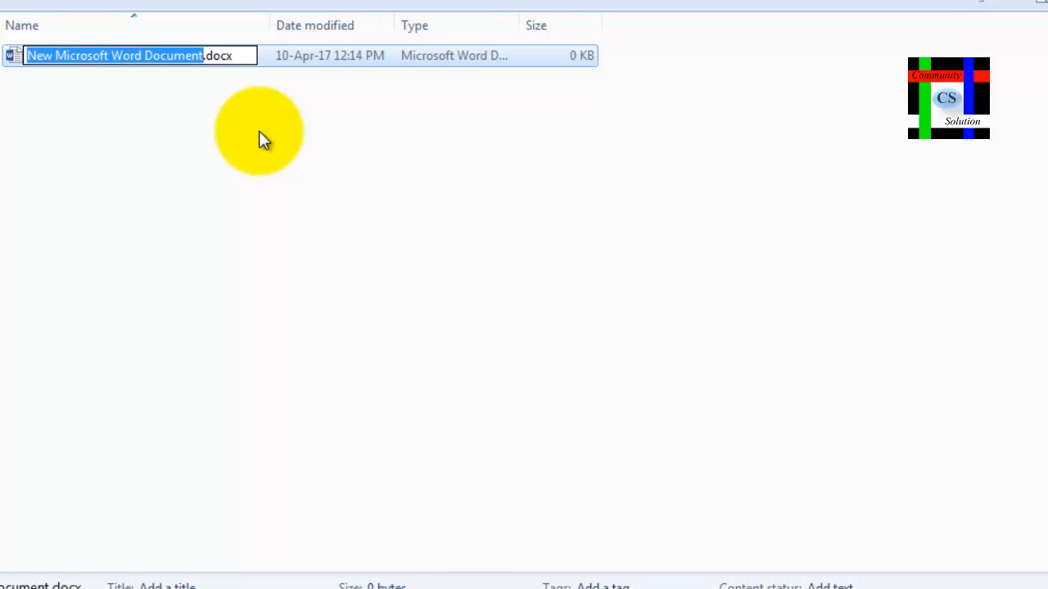
type("application")
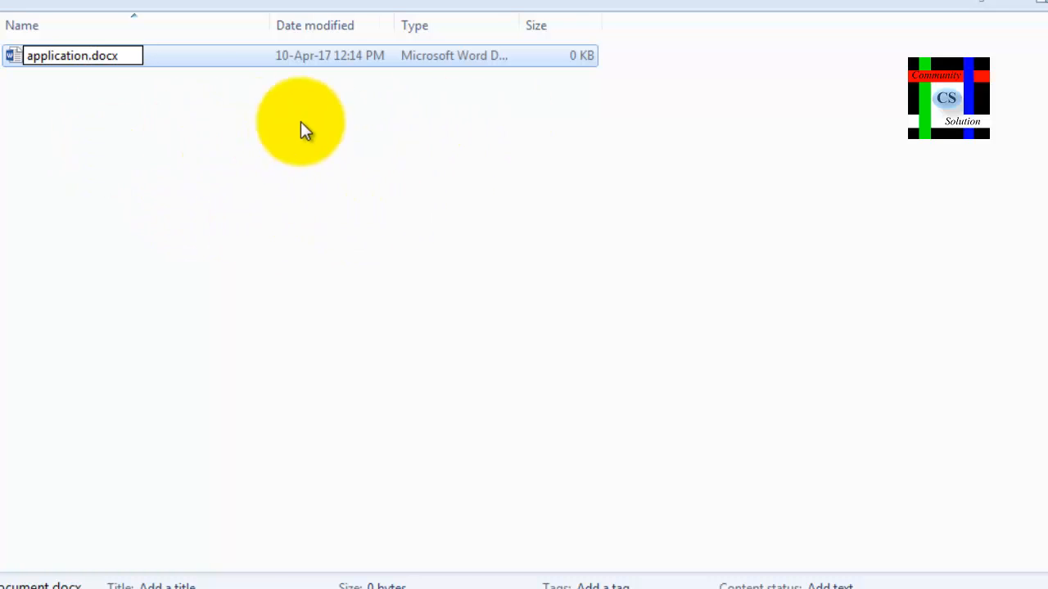
left_click(253, 205)
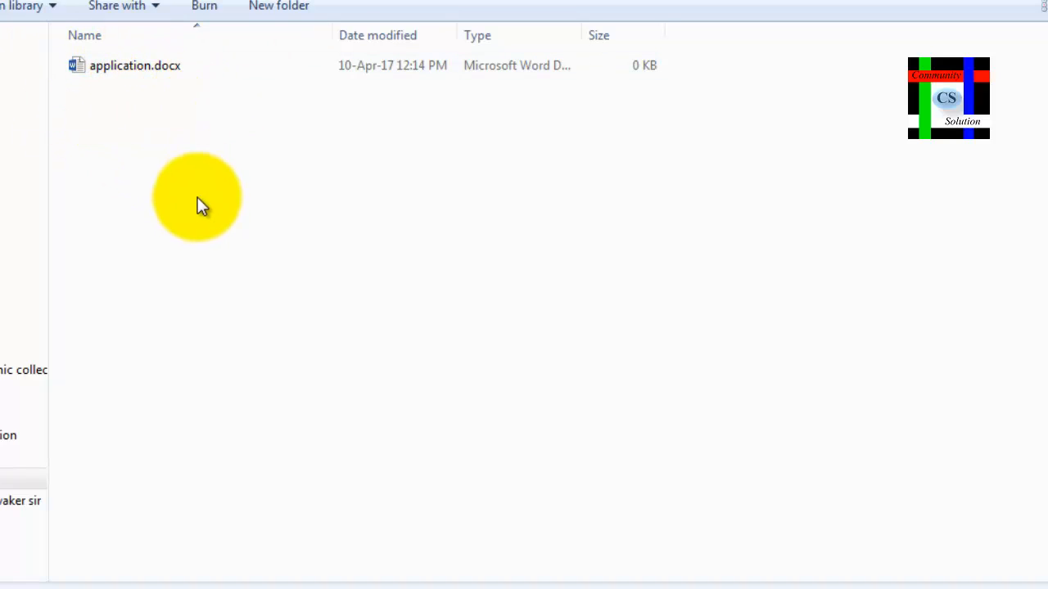
- Display the contents of the msword folder as large icons
right_click(250, 170)
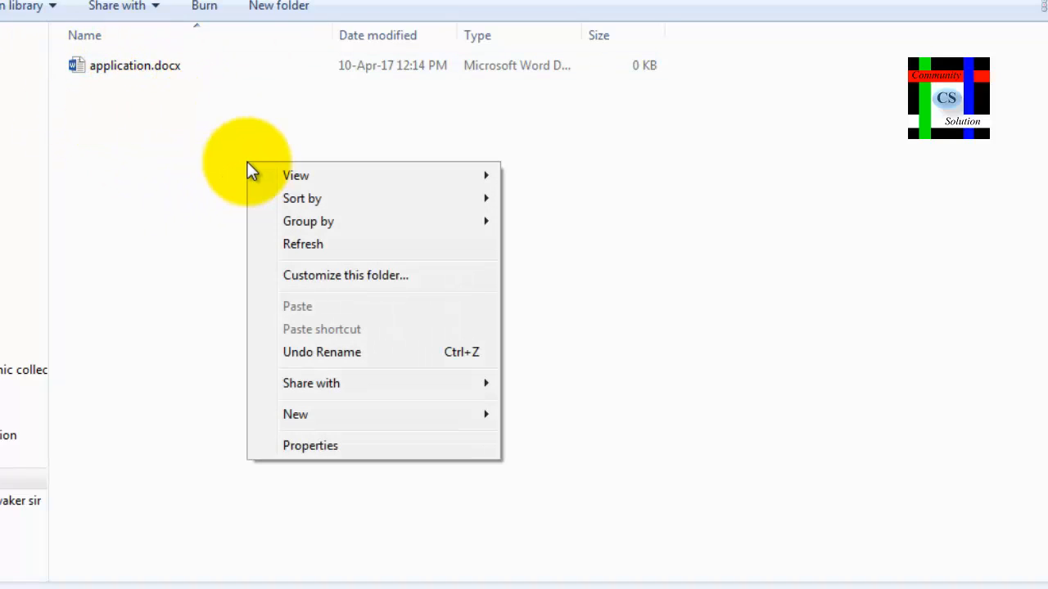
mouse_move(318, 175)
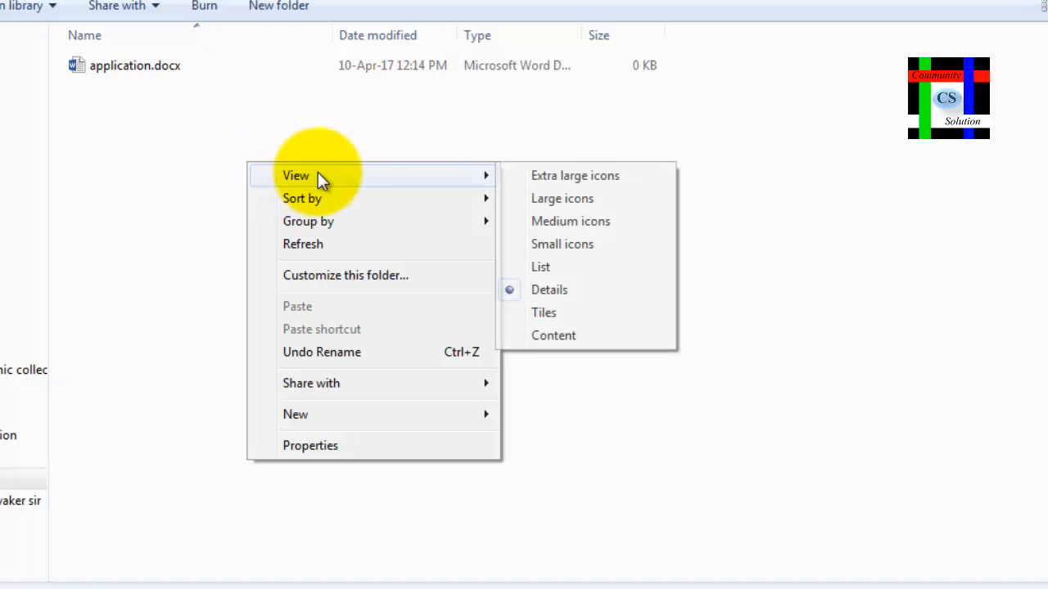
left_click(516, 200)
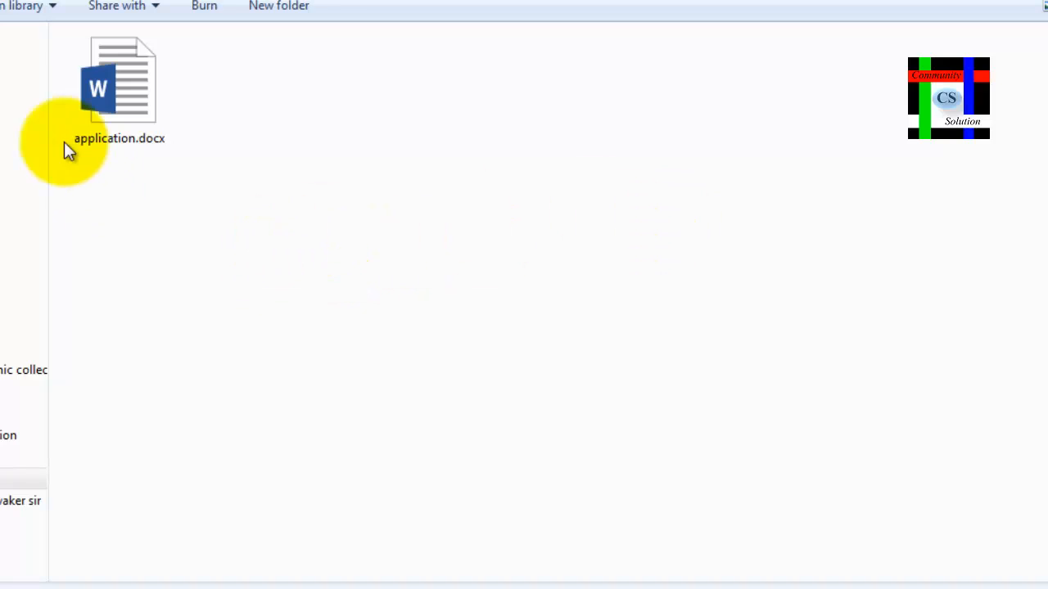
- Open application.docx in Word and enter the date "20 may,2017" on the first line, with a space after 20
double_click(120, 115)
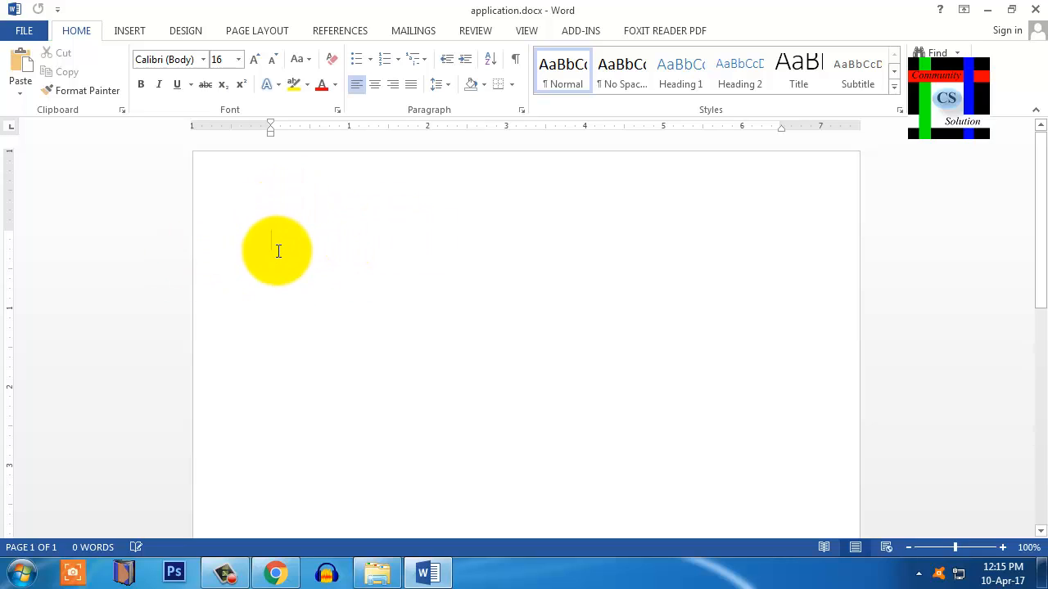
type("20may,")
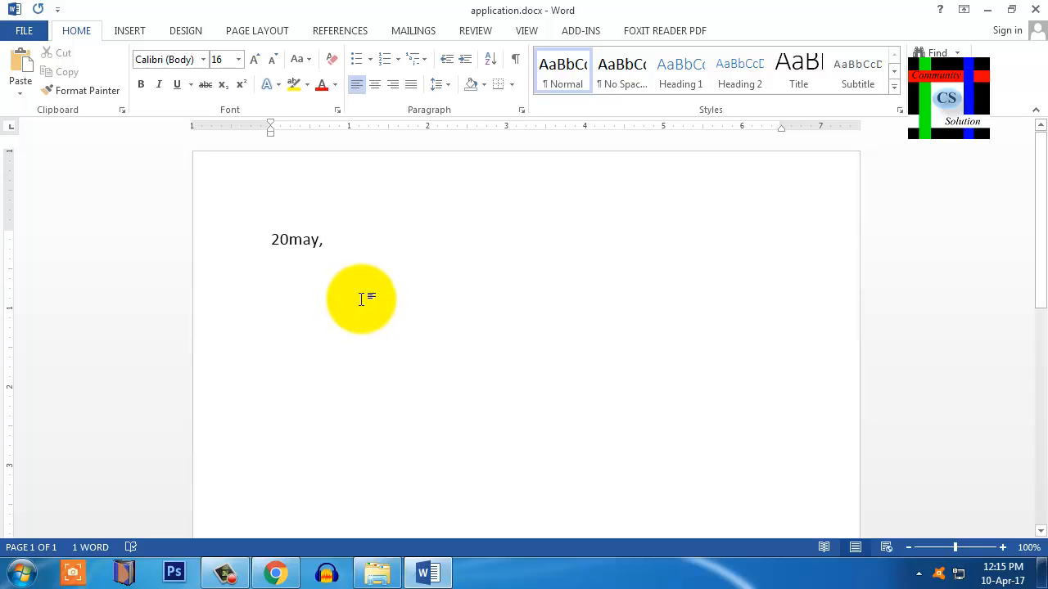
type("2017")
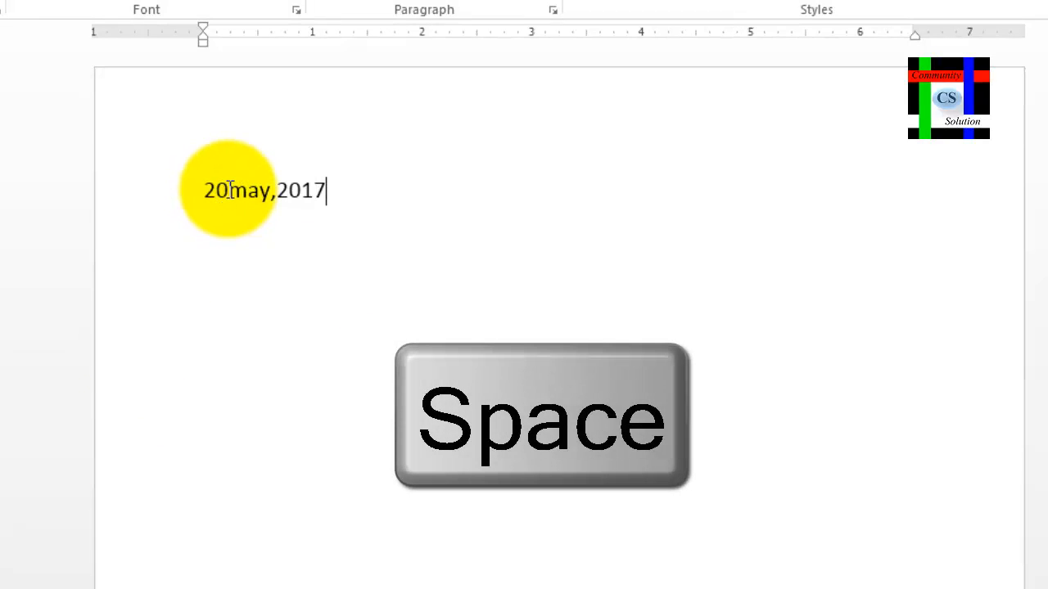
left_click(230, 193)
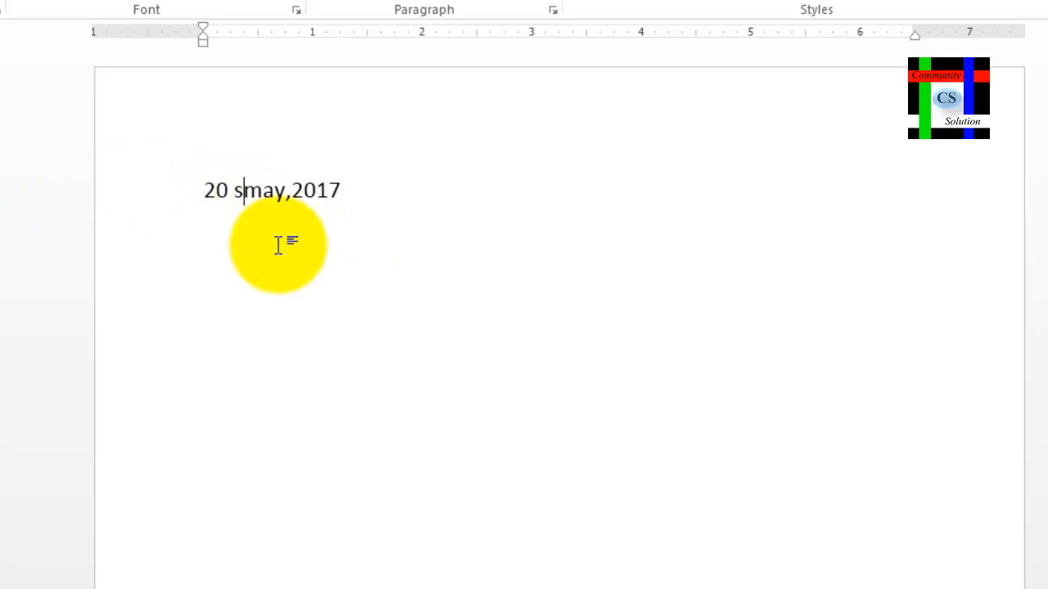
key("BackSpace")
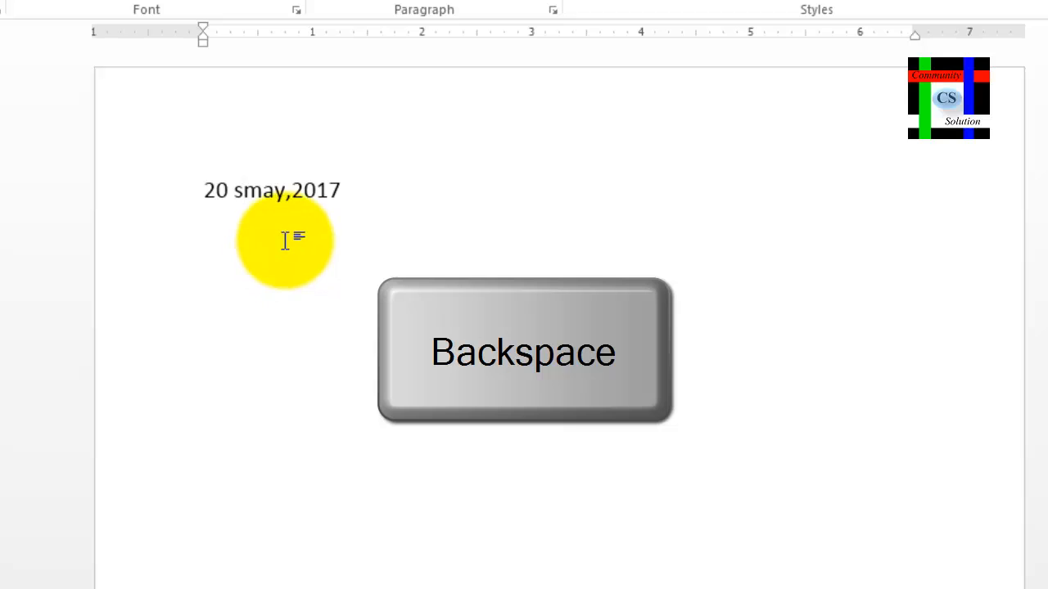
key("BackSpace")
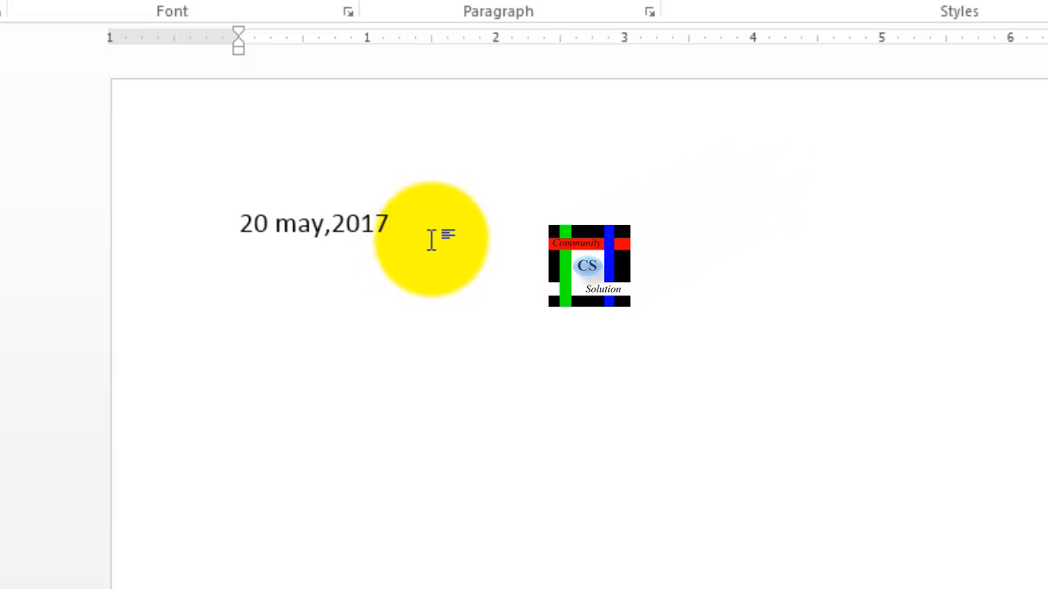
- Start a new line below the date and write "to" on it
key("Return")
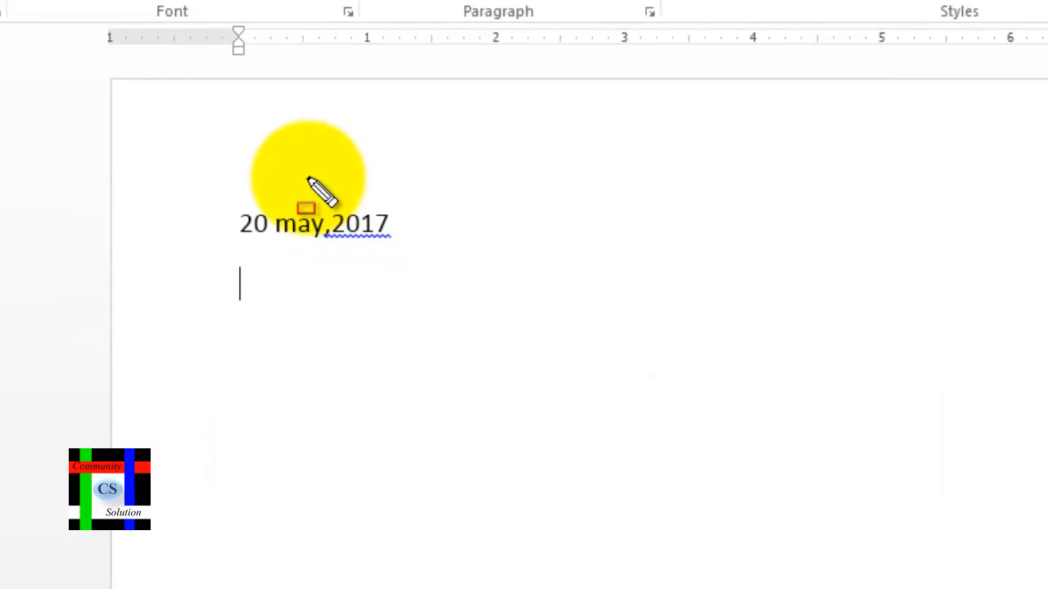
left_click_drag(307, 177, 433, 261)
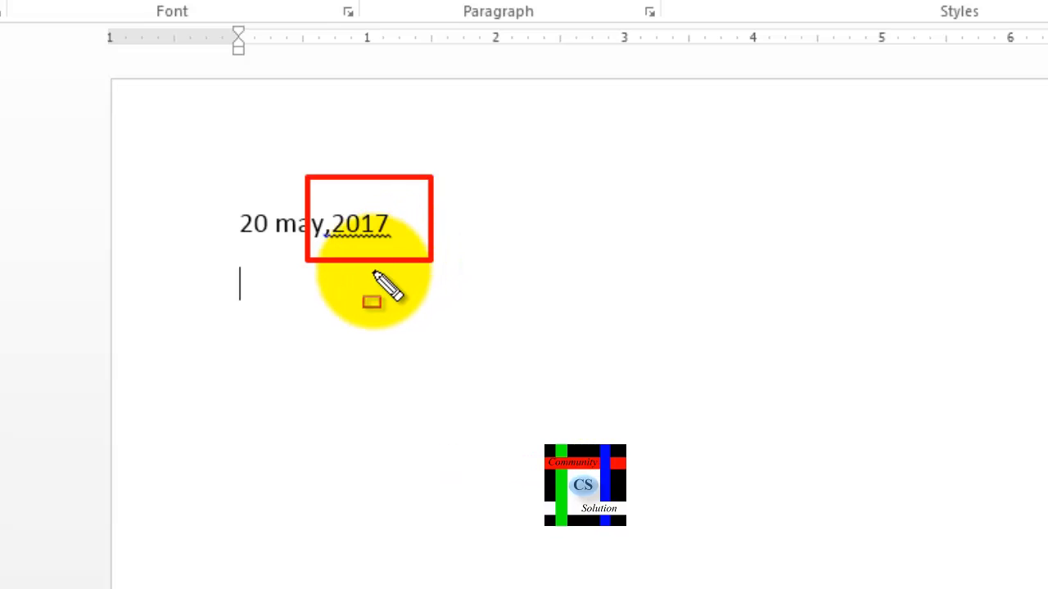
key("Escape")
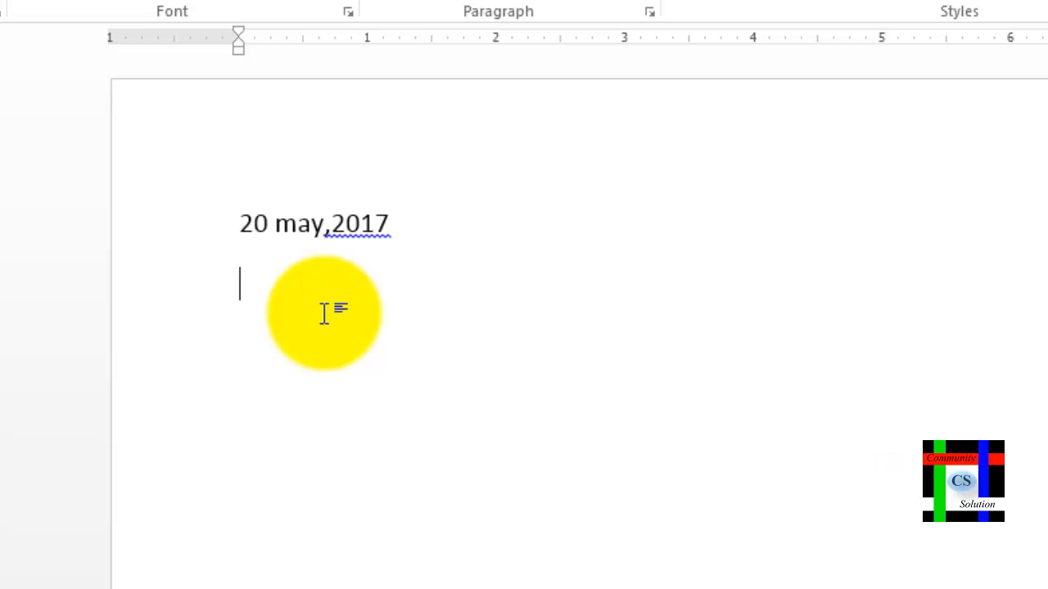
type("to")
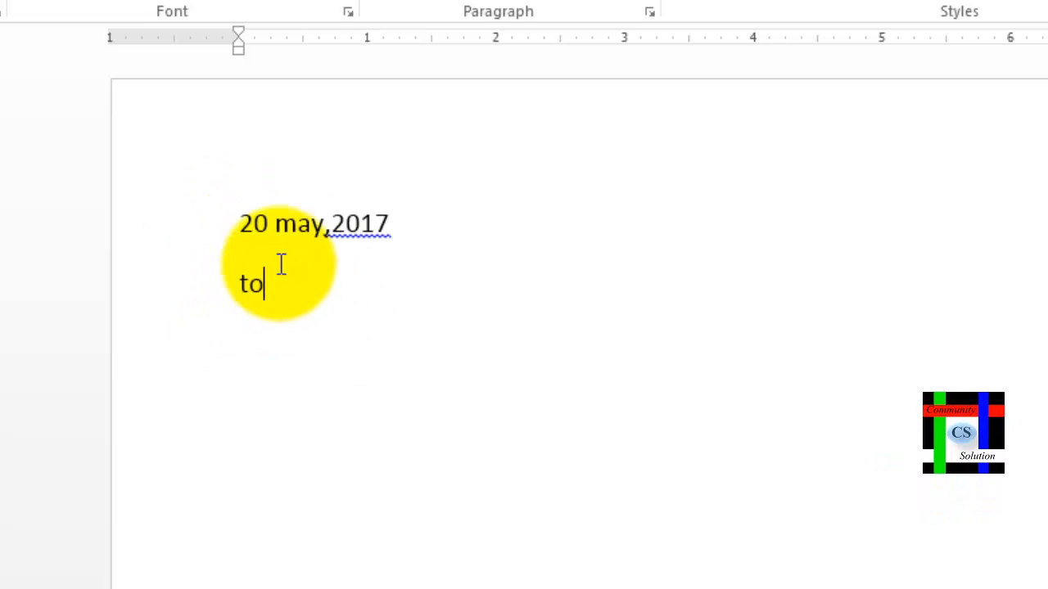
key("ctrl+shift+d")
left_click_drag(267, 202, 302, 252)
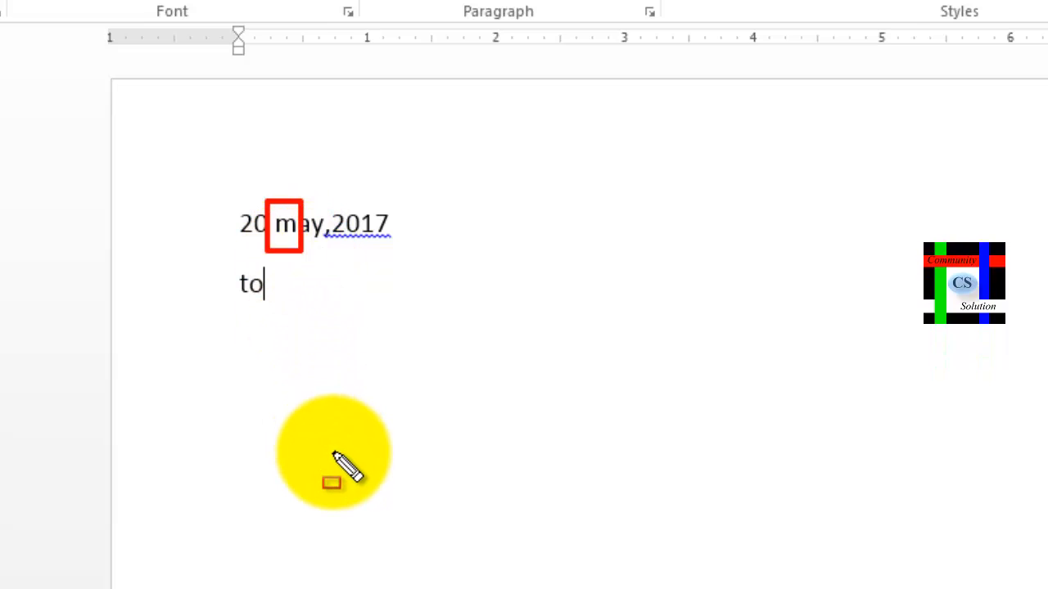
key("Escape")
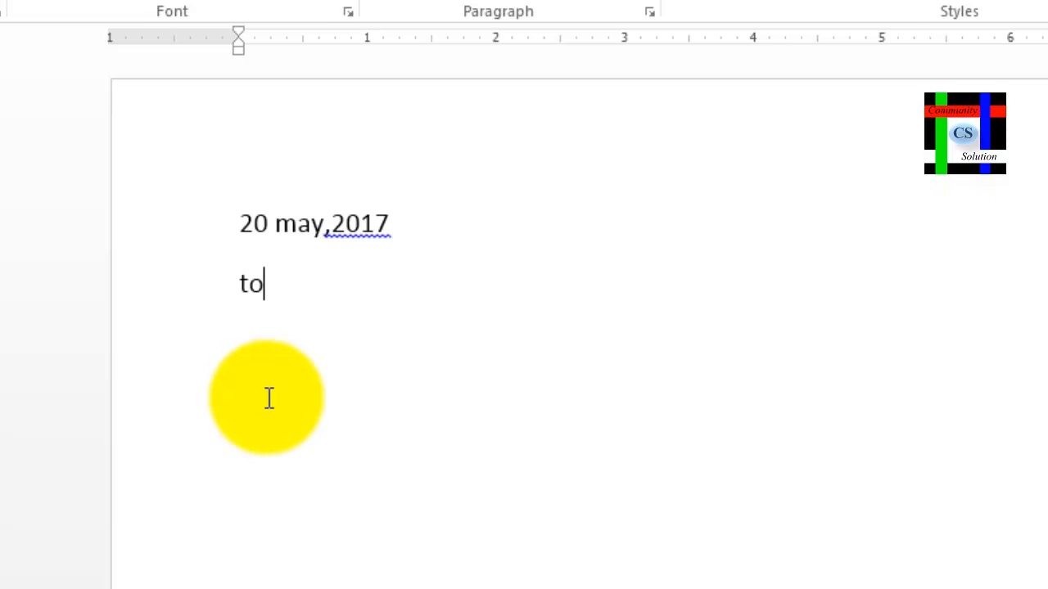
- Try switching between capital and small letters by adding "AaA" after "to", and delete those test letters
key("Caps_Lock")
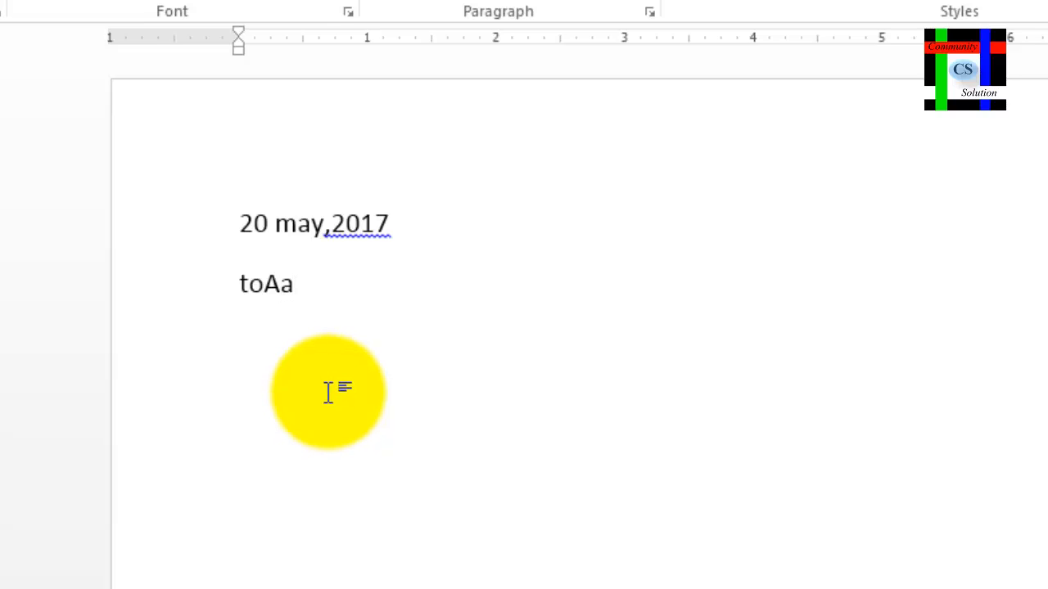
type("A")
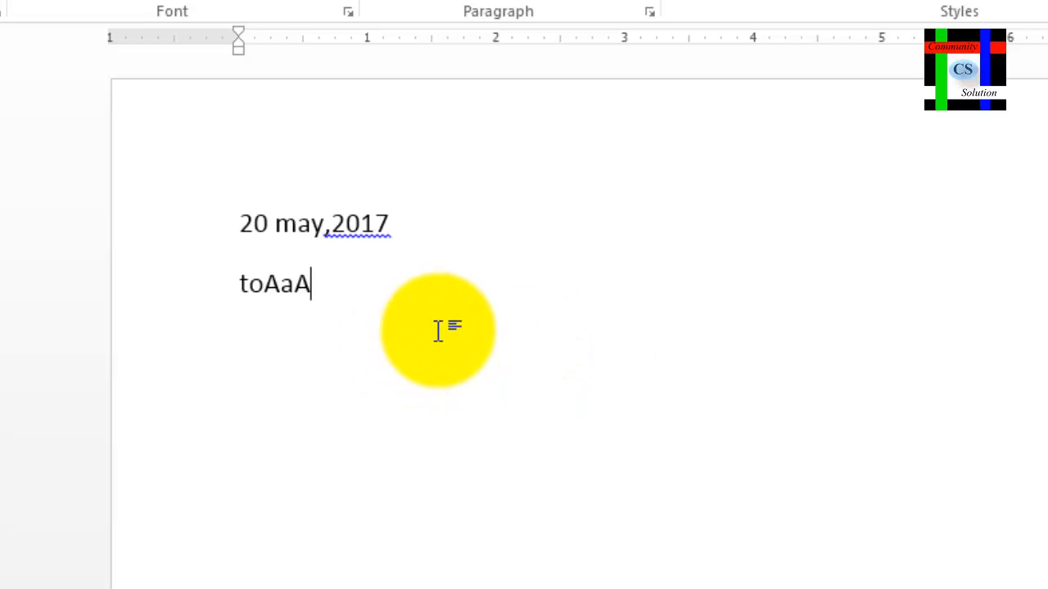
key("BackSpace")
key("BackSpace")
key("BackSpace")
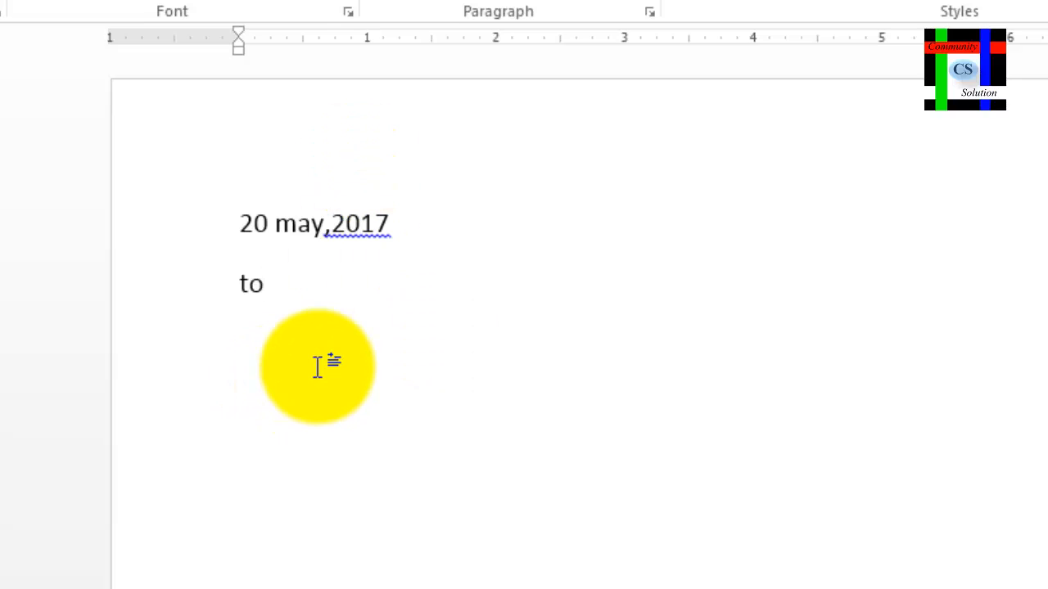
- Start a new line below "to" so that the word is automatically capitalized as "To"
key("Return")
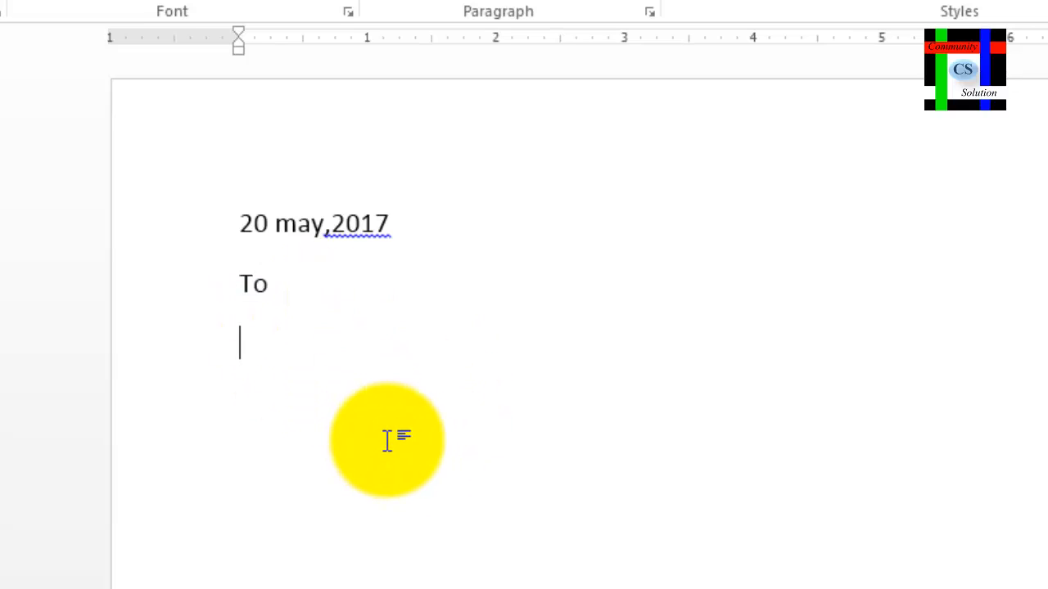
left_click_drag(218, 261, 260, 322)
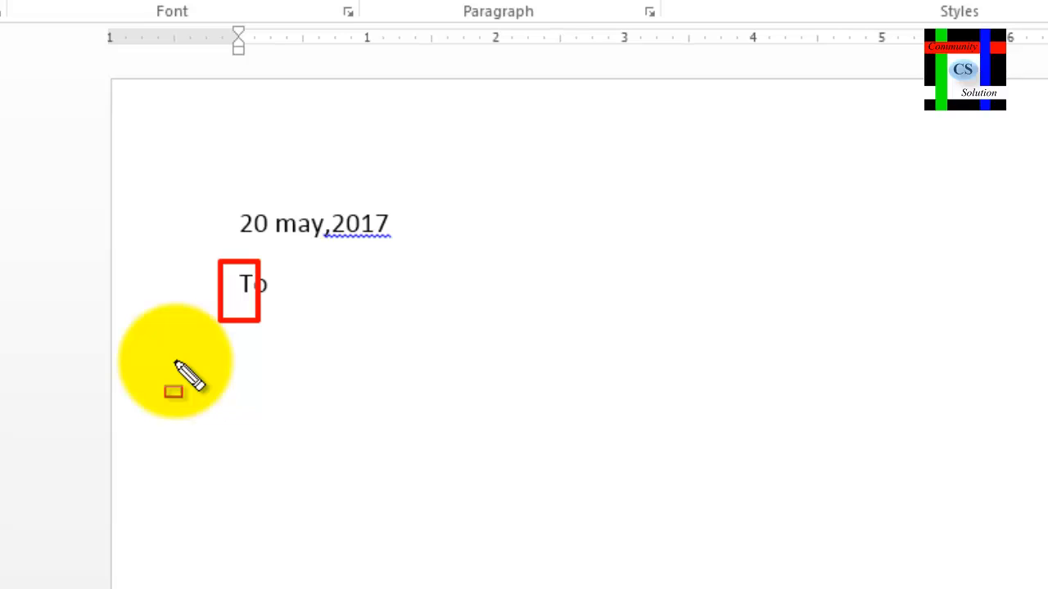
key("Escape")
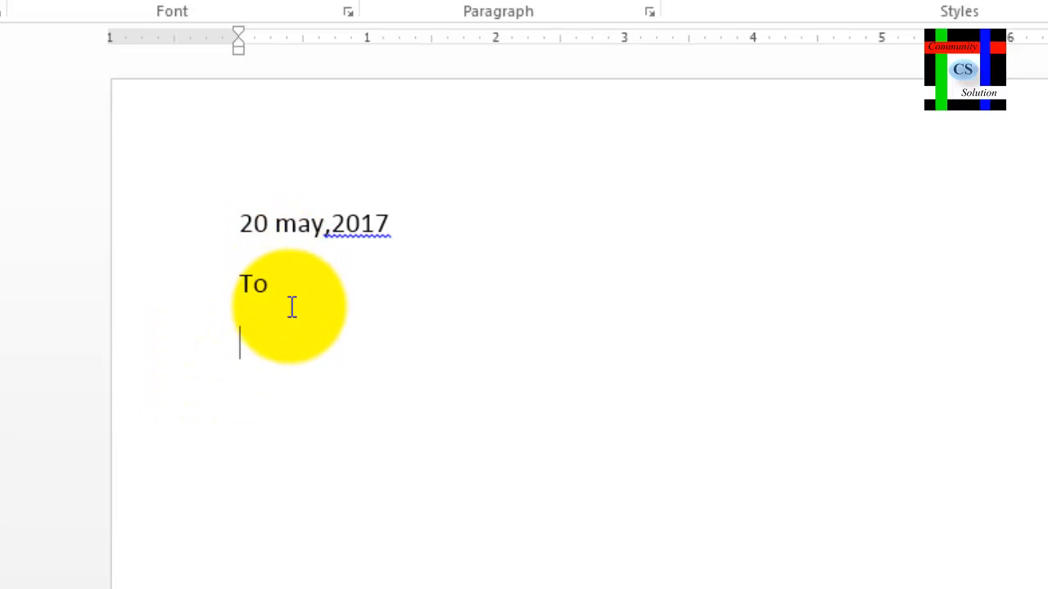
key("ctrl+shift+d")
left_click_drag(267, 199, 304, 261)
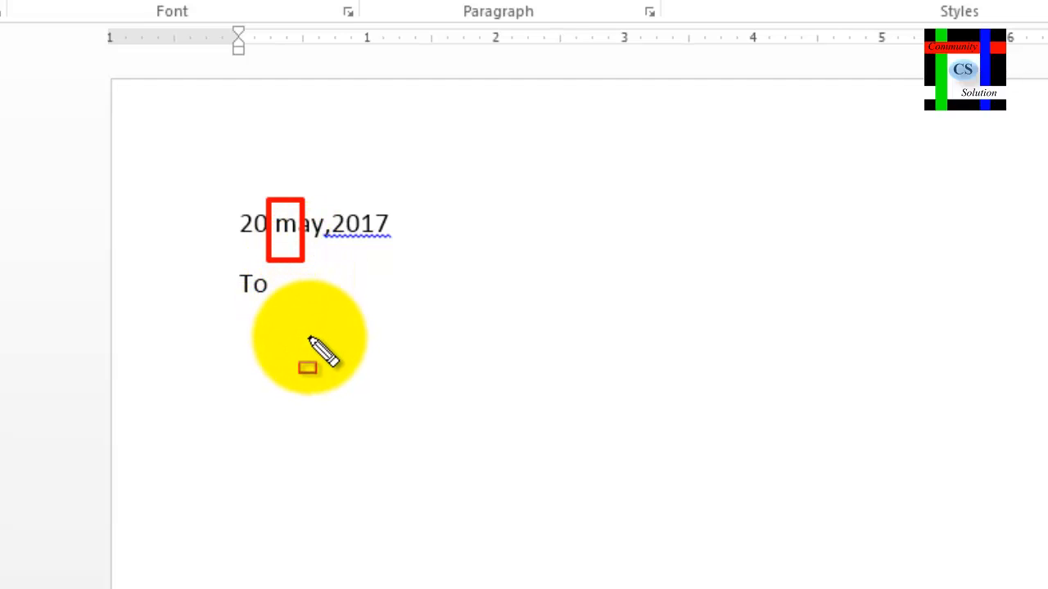
key("Escape")
- Replace the small m in the date with a capital M so it reads "20 May,2017"
left_click(298, 222)
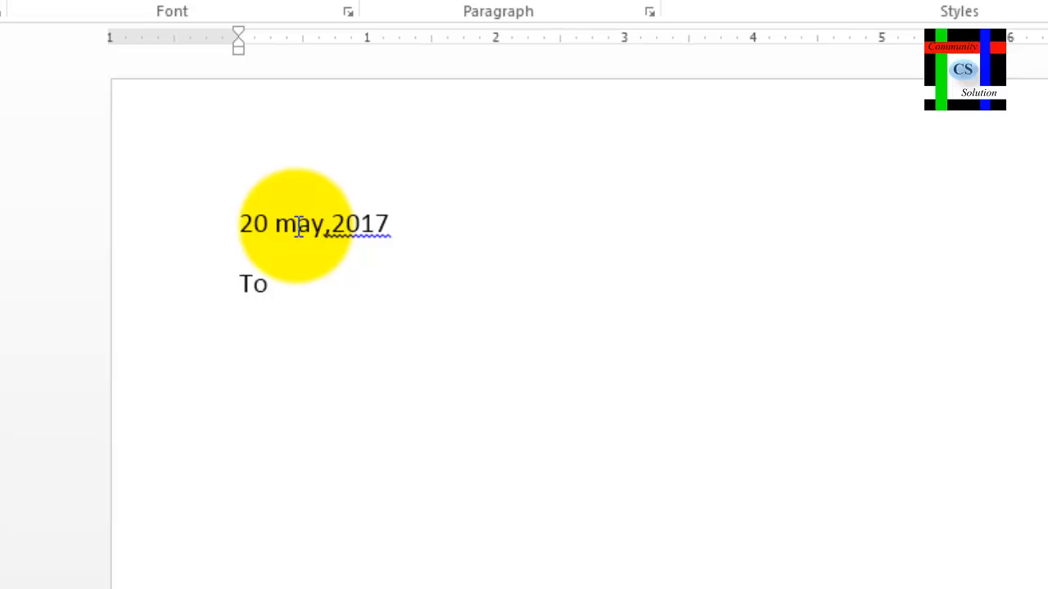
key("BackSpace")
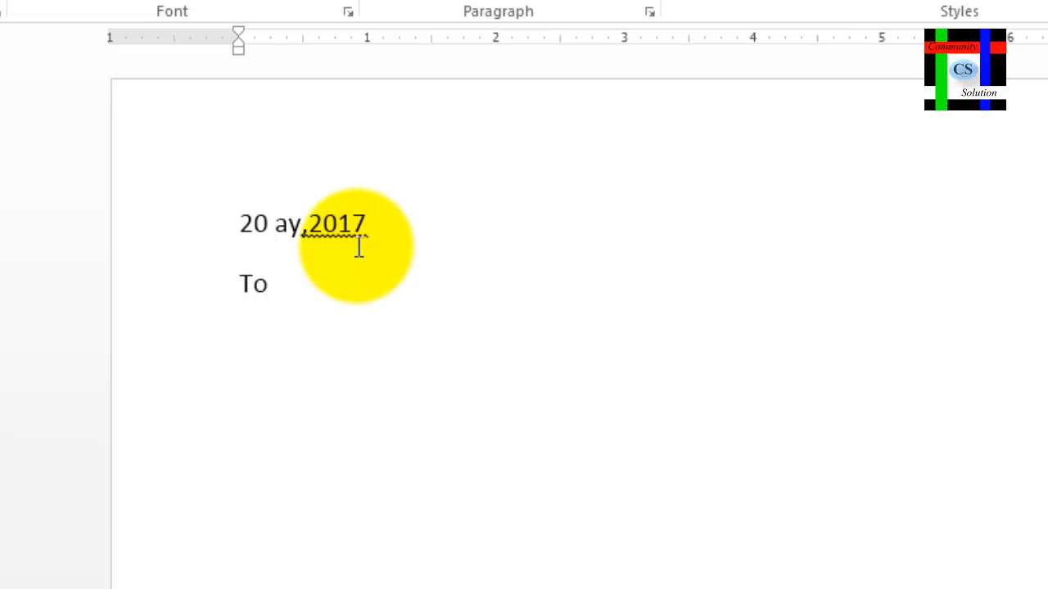
type("M")
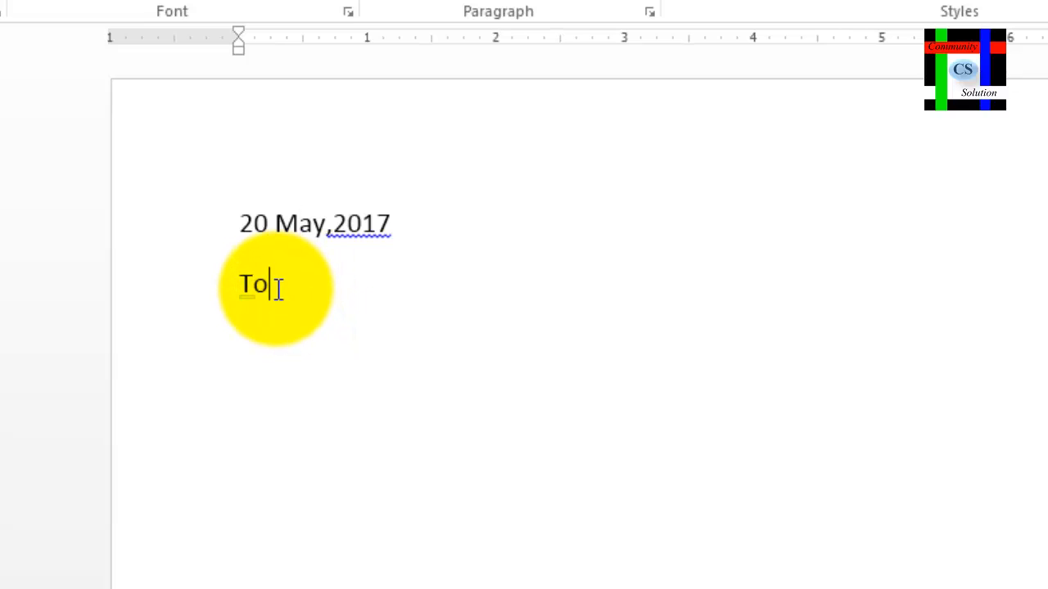
- Write "Headmaster" and "Community solution school" on separate lines below "To", and start a new line
key("Return")
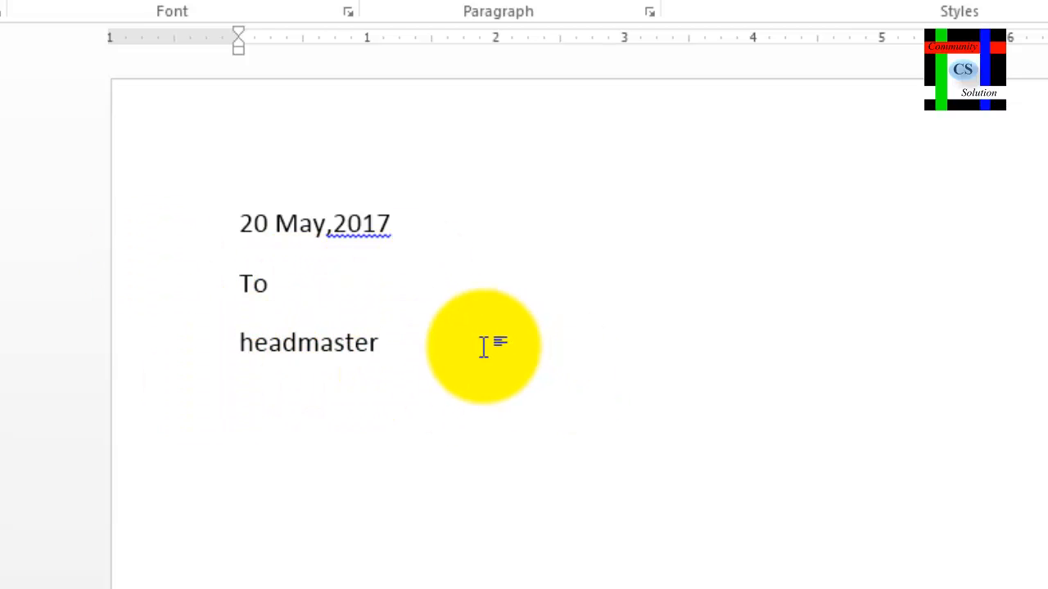
key("Return")
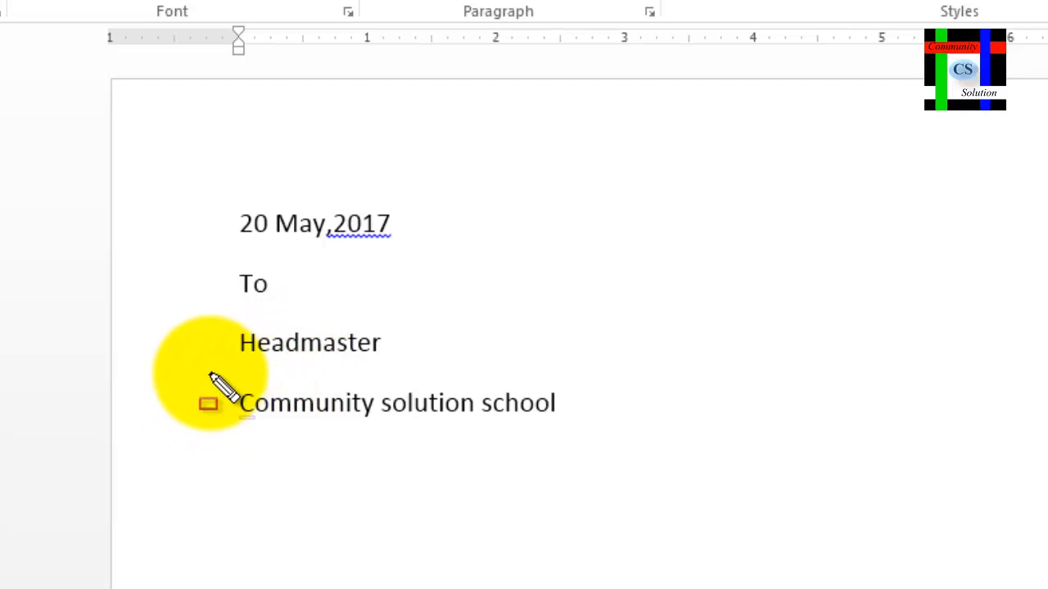
left_click_drag(217, 373, 250, 422)
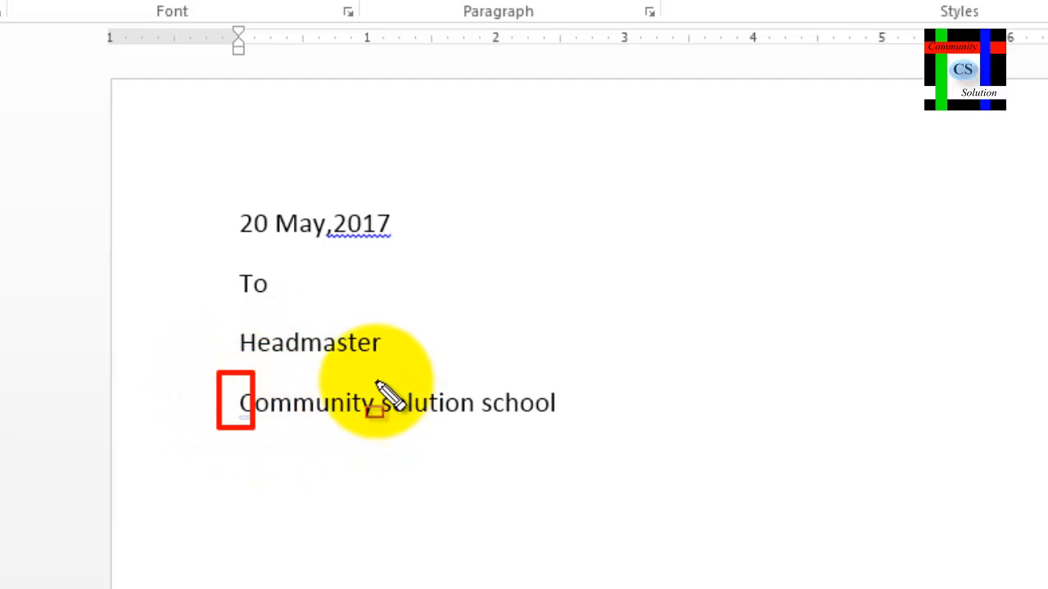
left_click_drag(373, 379, 396, 431)
left_click_drag(464, 375, 499, 446)
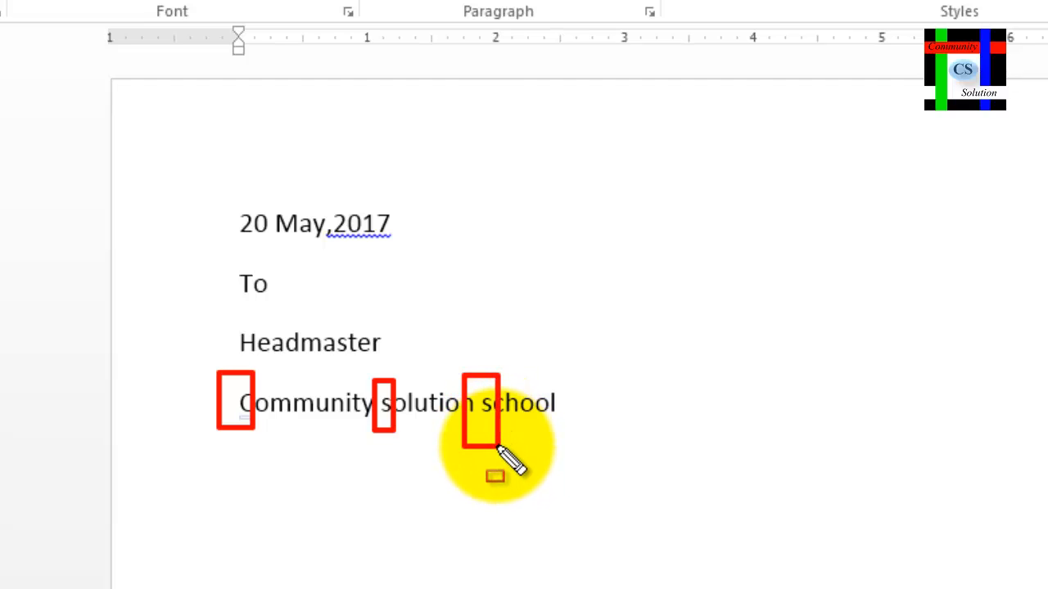
key("Escape")
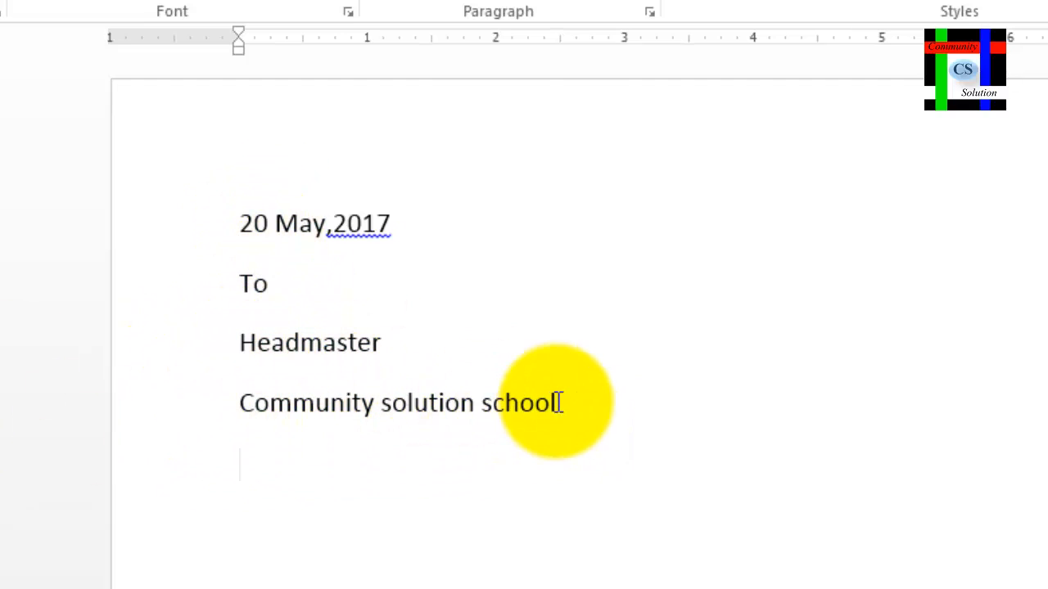
left_click_drag(557, 402, 240, 400)
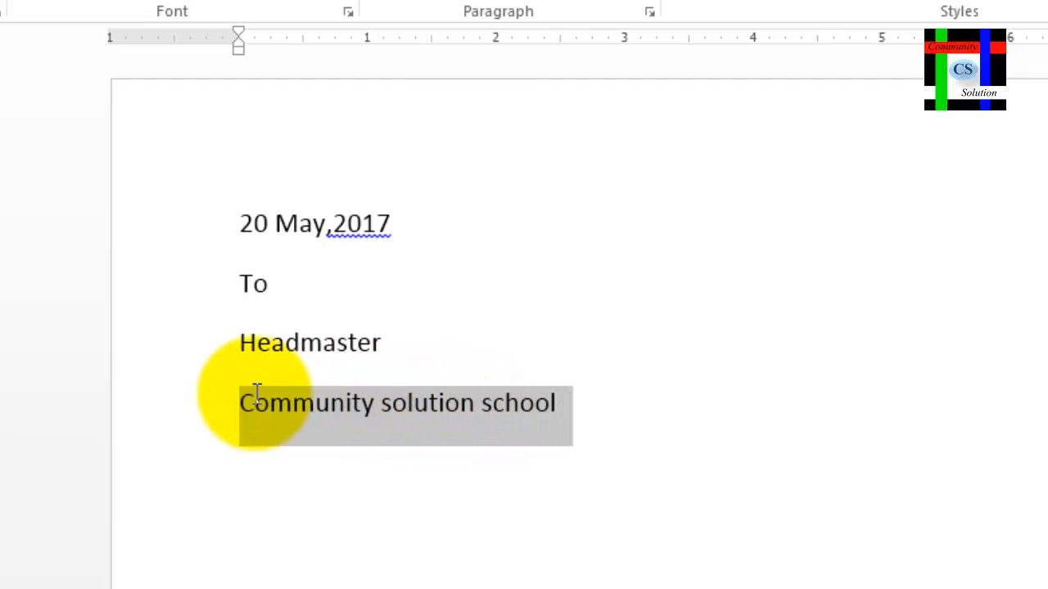
left_click(386, 486)
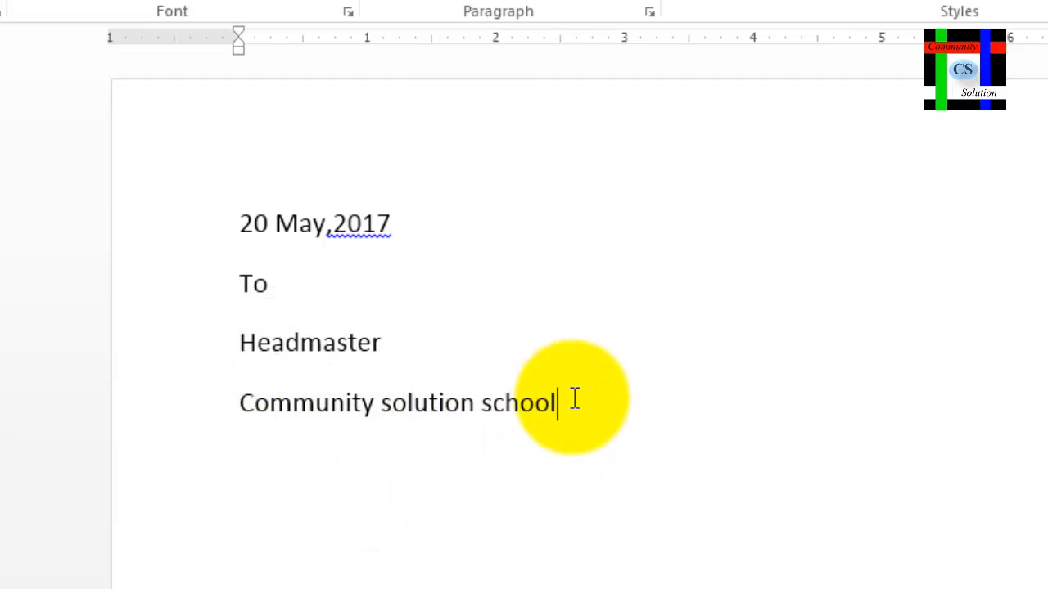
left_click(332, 473)
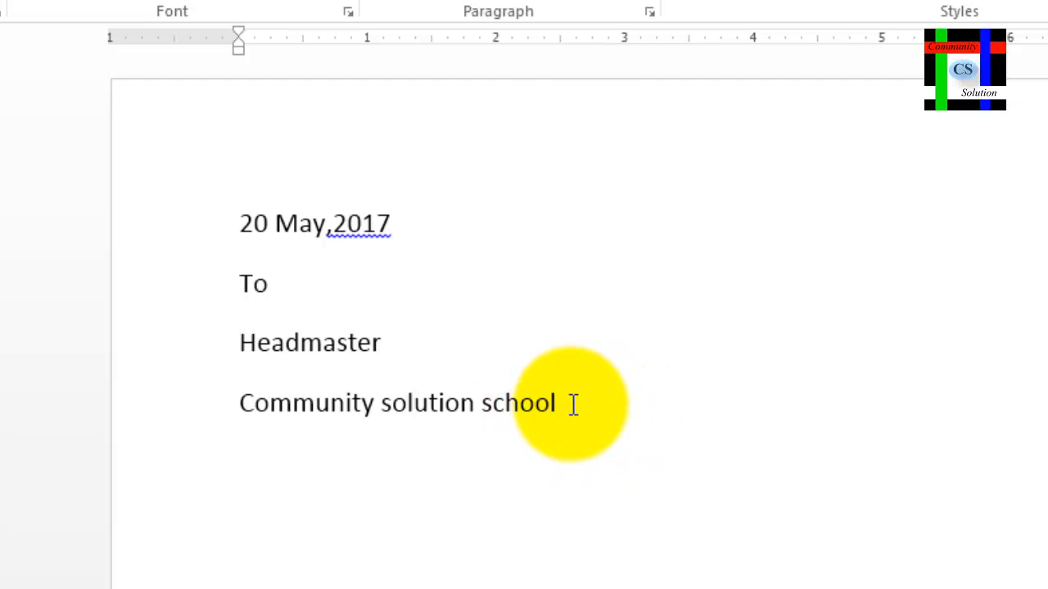
left_click_drag(573, 405, 273, 401)
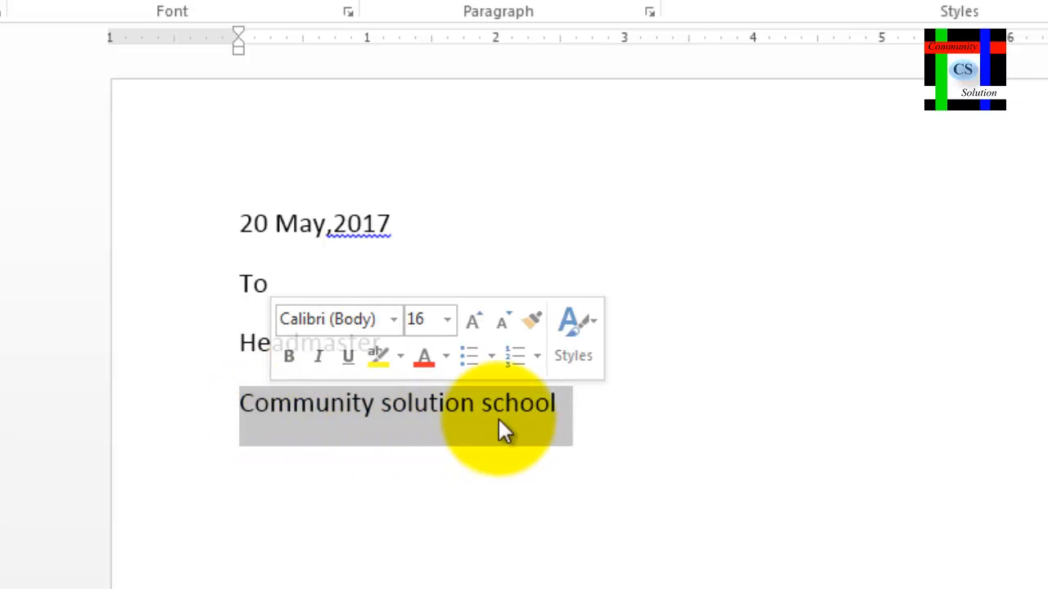
left_click(596, 415)
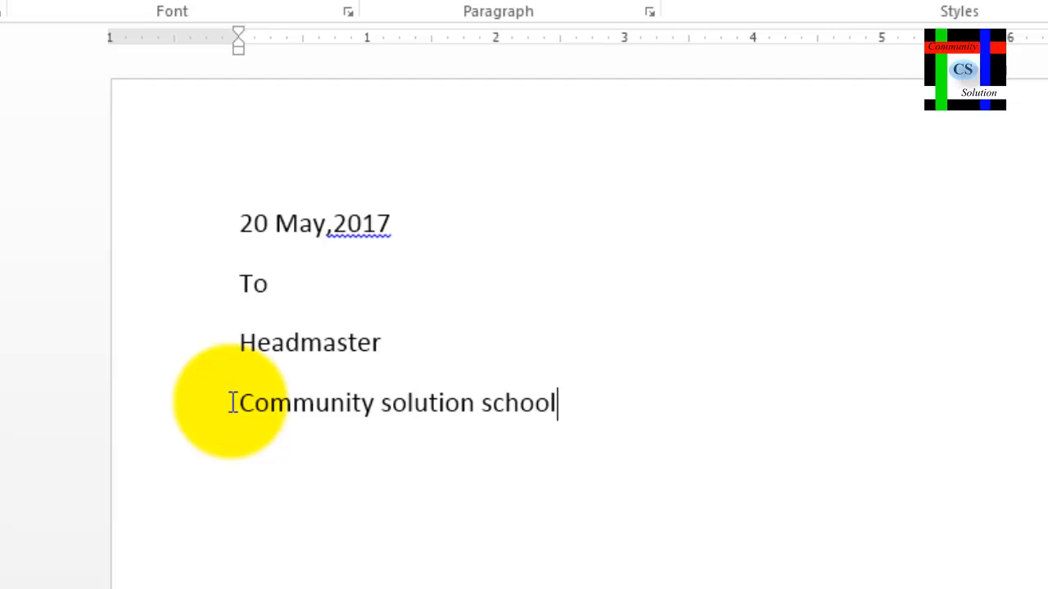
- Try UPPERCASE on the line "Community solution school", and change it to Capitalize Each Word
left_click_drag(233, 403, 573, 407)
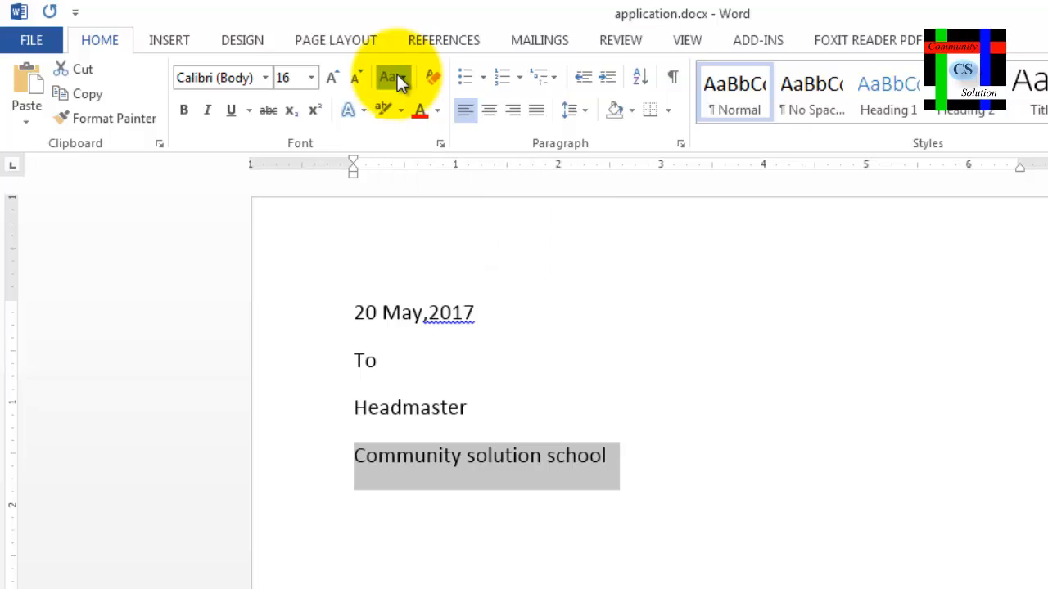
left_click(397, 75)
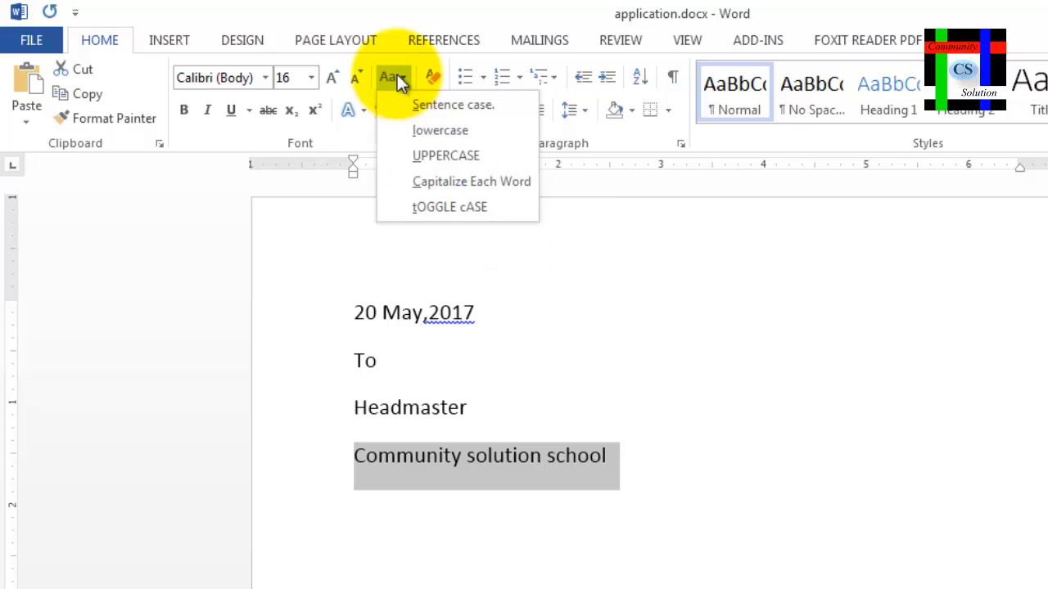
left_click(450, 156)
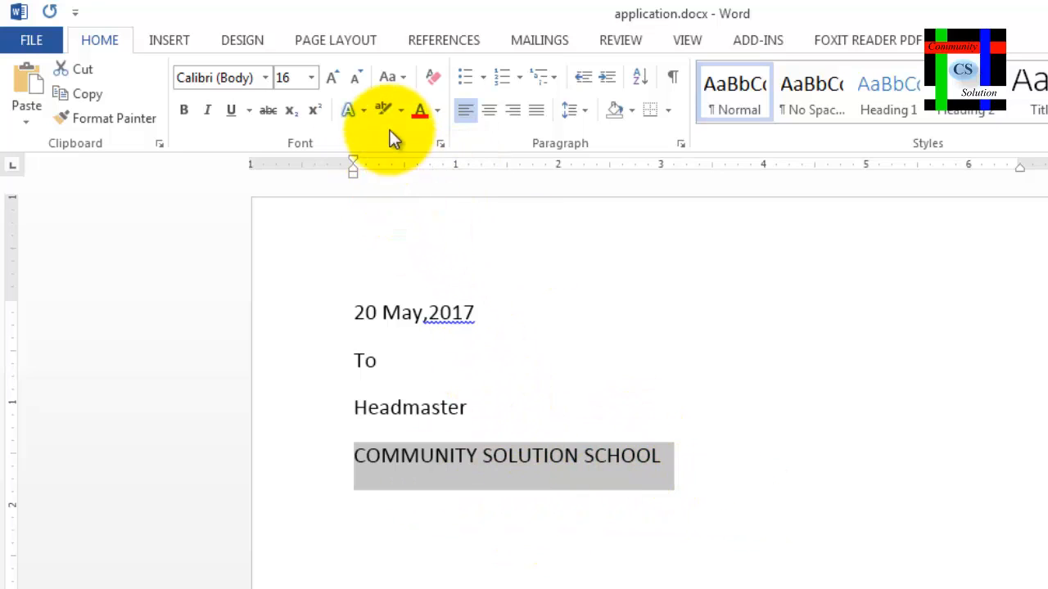
left_click(391, 75)
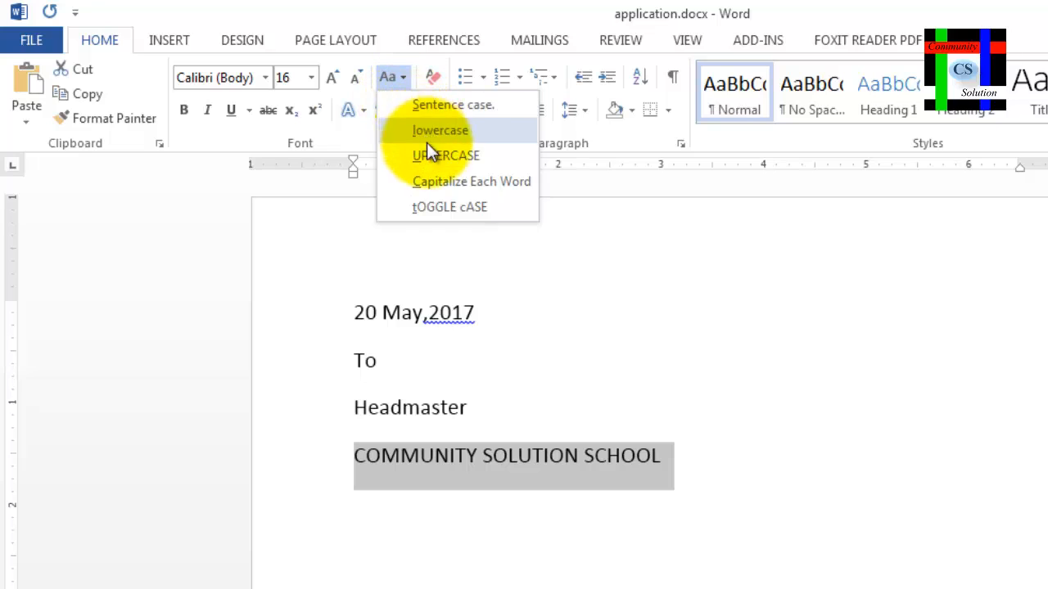
left_click(447, 182)
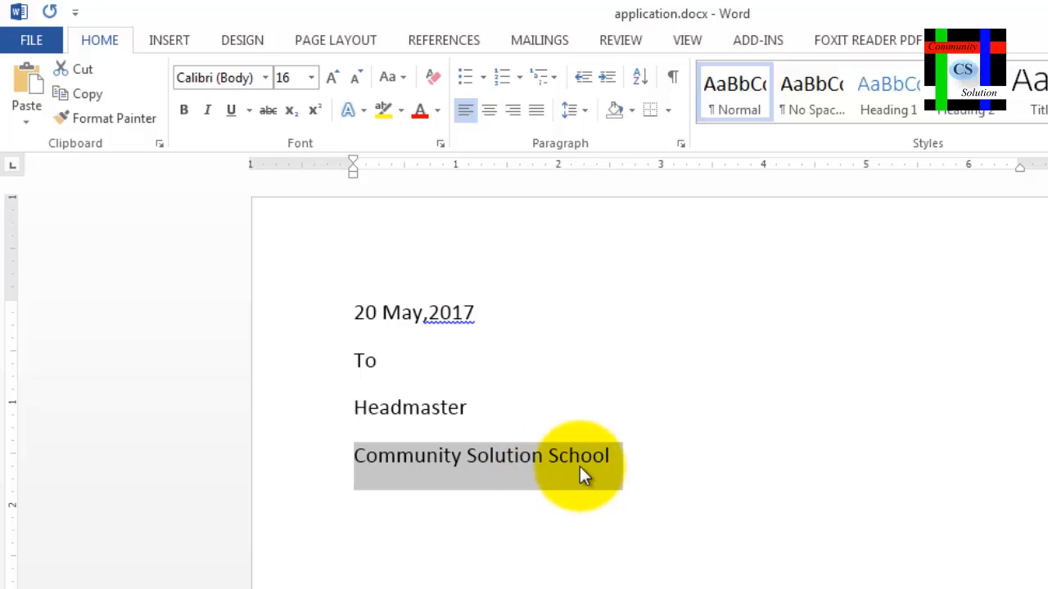
- Try tOGGLE cASE on the school name line, and set it back to Capitalize Each Word
left_click(401, 77)
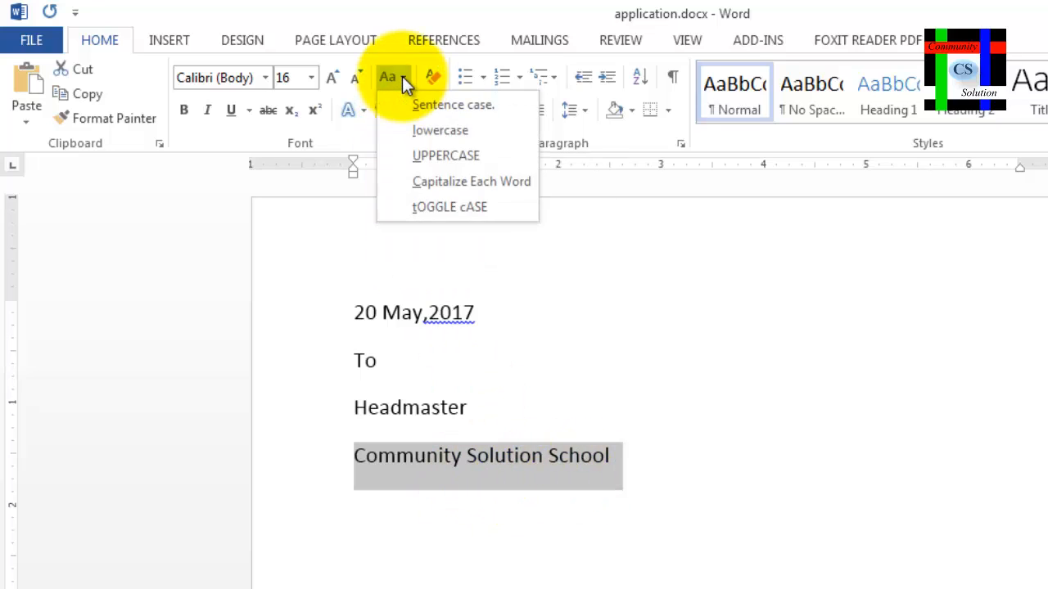
left_click(471, 209)
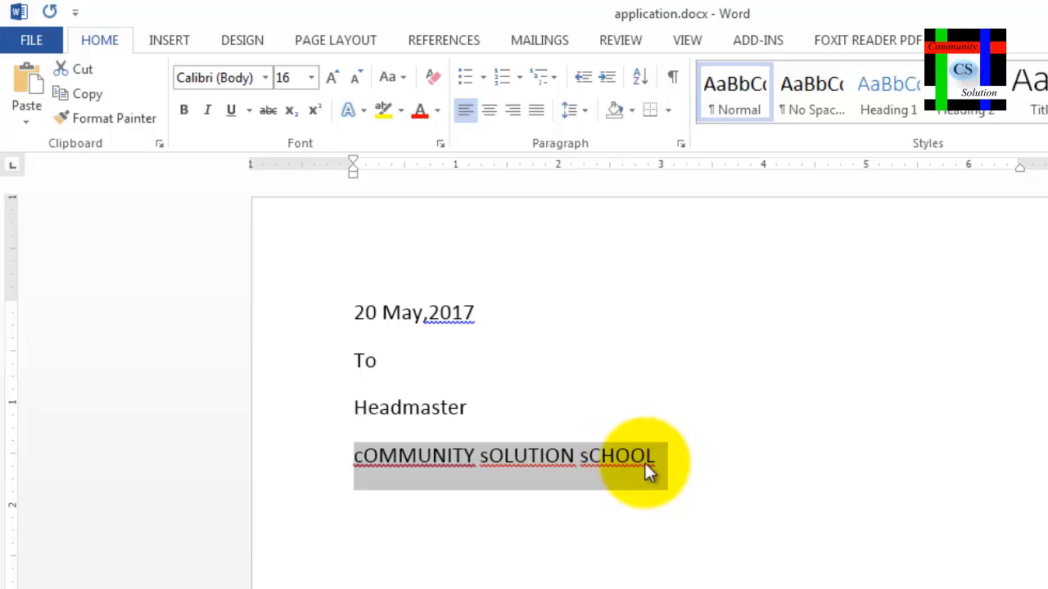
left_click(392, 77)
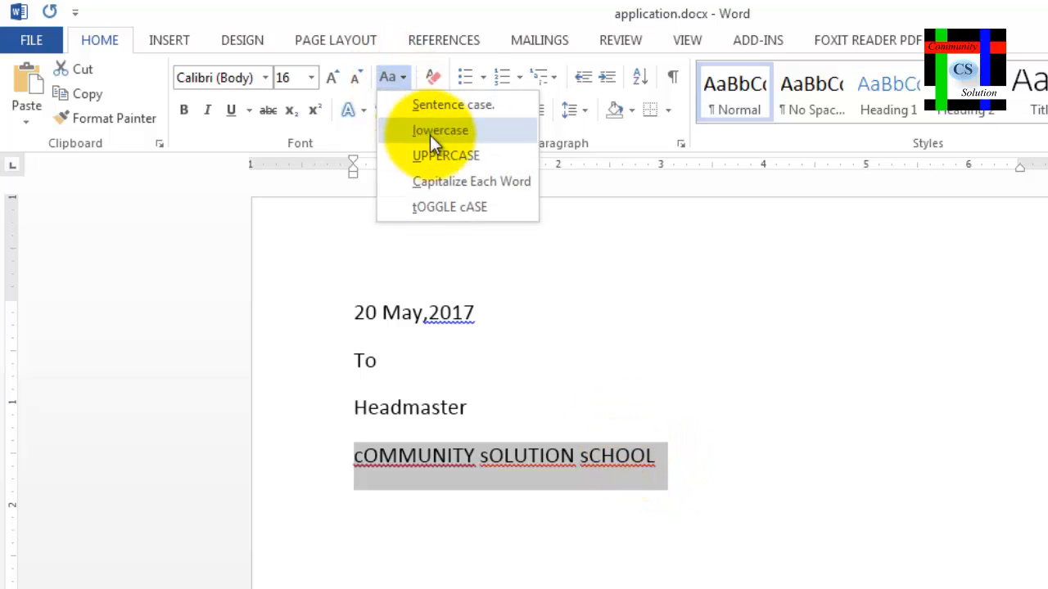
left_click(455, 181)
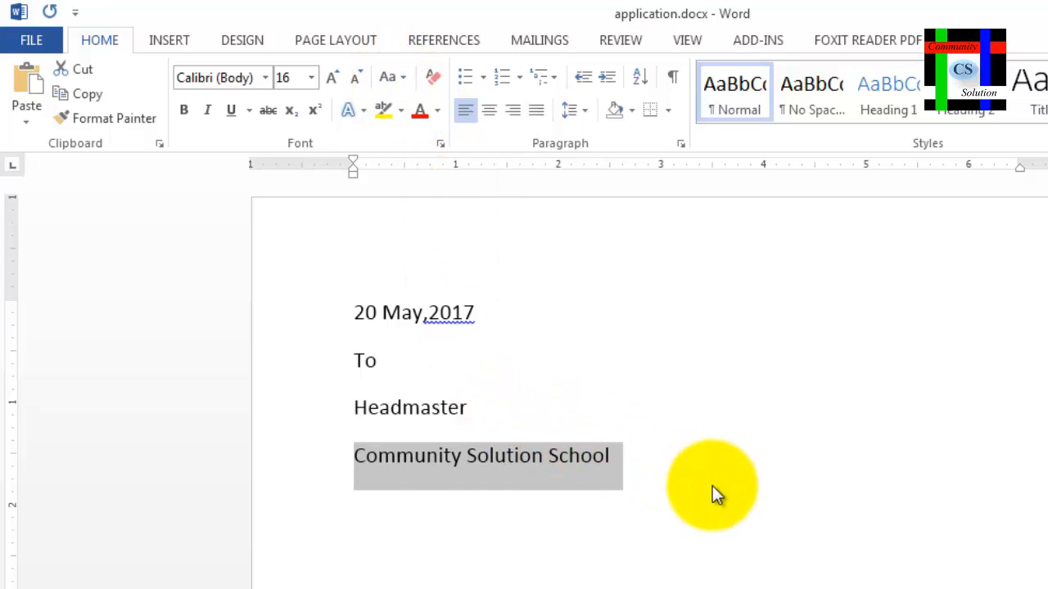
left_click(665, 475)
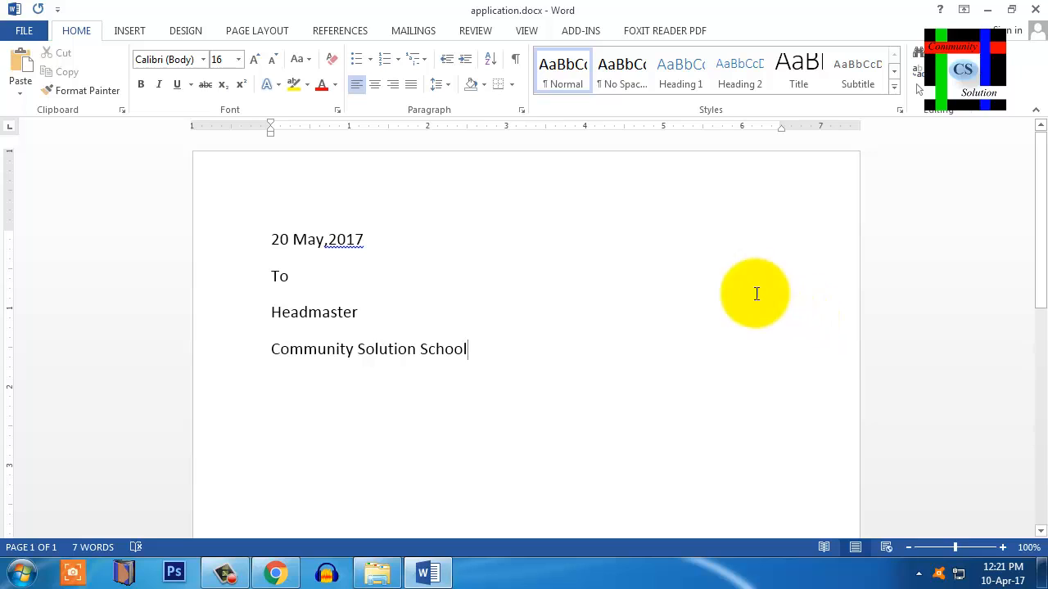
- Enlarge the view of the page to 160% zoom
left_click(1003, 548)
left_click(1003, 548)
left_click(1002, 548)
left_click(1003, 548)
left_click(1003, 548)
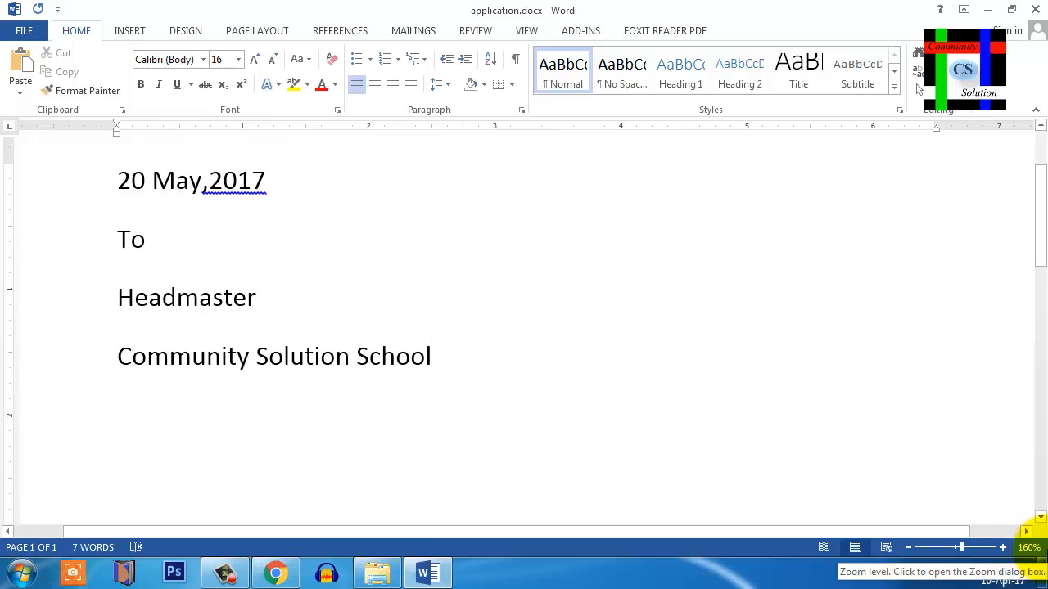
- Reduce the zoom stepwise to 20% to view the whole page
left_click(909, 546)
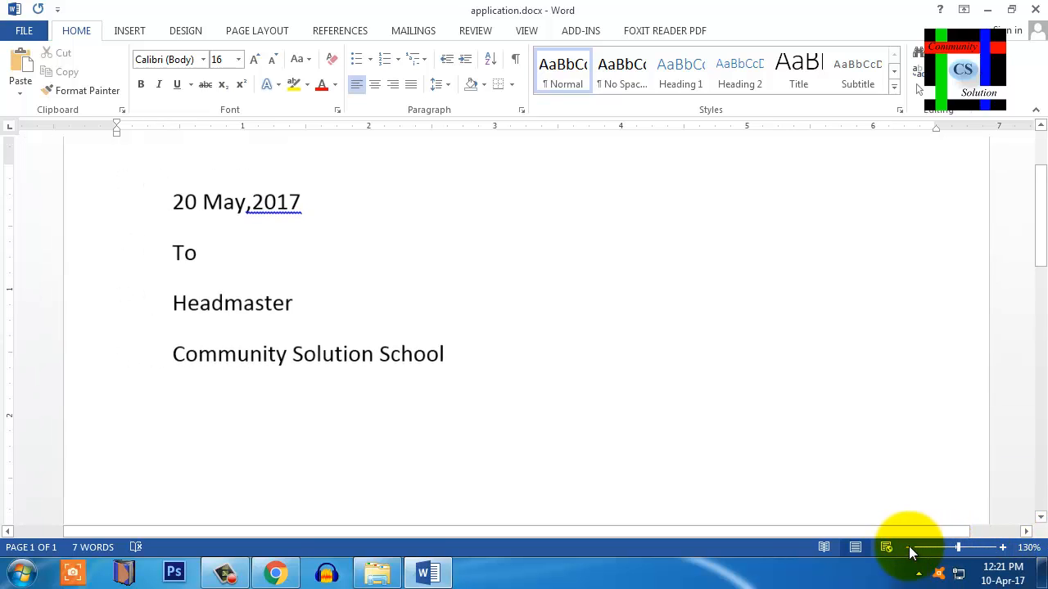
left_click(909, 546)
left_click(909, 546)
left_click(909, 546)
left_click(909, 546)
left_click(909, 546)
left_click(909, 545)
left_click(909, 546)
left_click(909, 546)
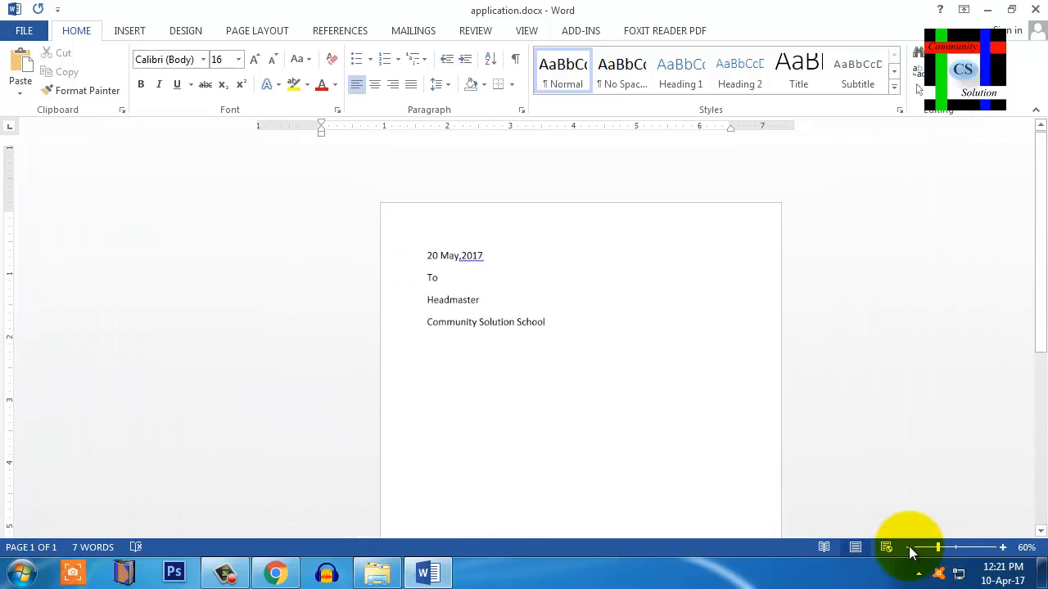
left_click(908, 546)
left_click(909, 546)
left_click(908, 546)
left_click(908, 546)
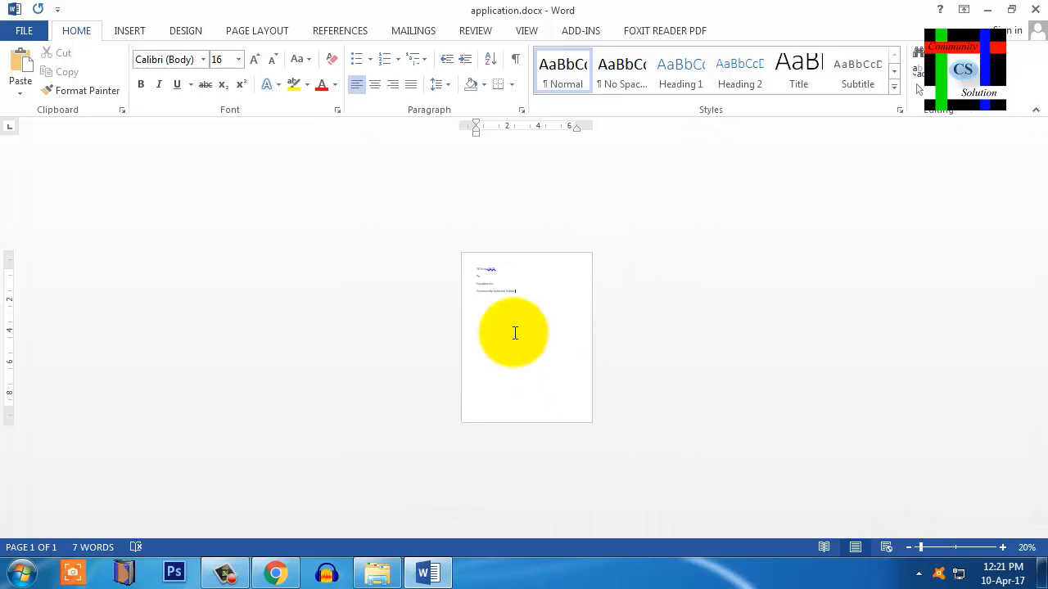
left_click_drag(447, 230, 619, 441)
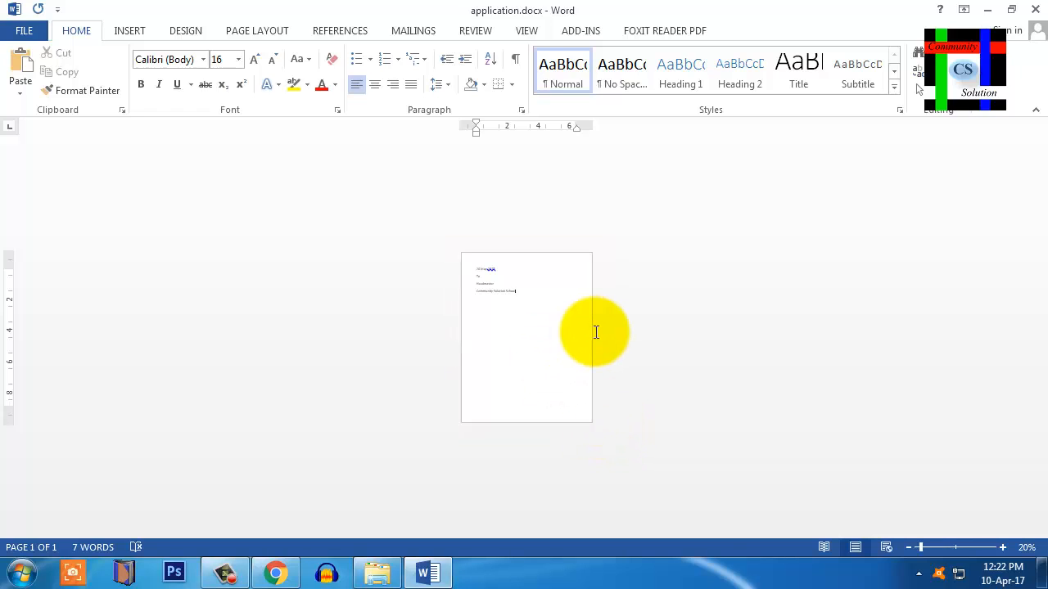
- Shrink the page view to 10% and enlarge it again to 40%
key("ctrl")
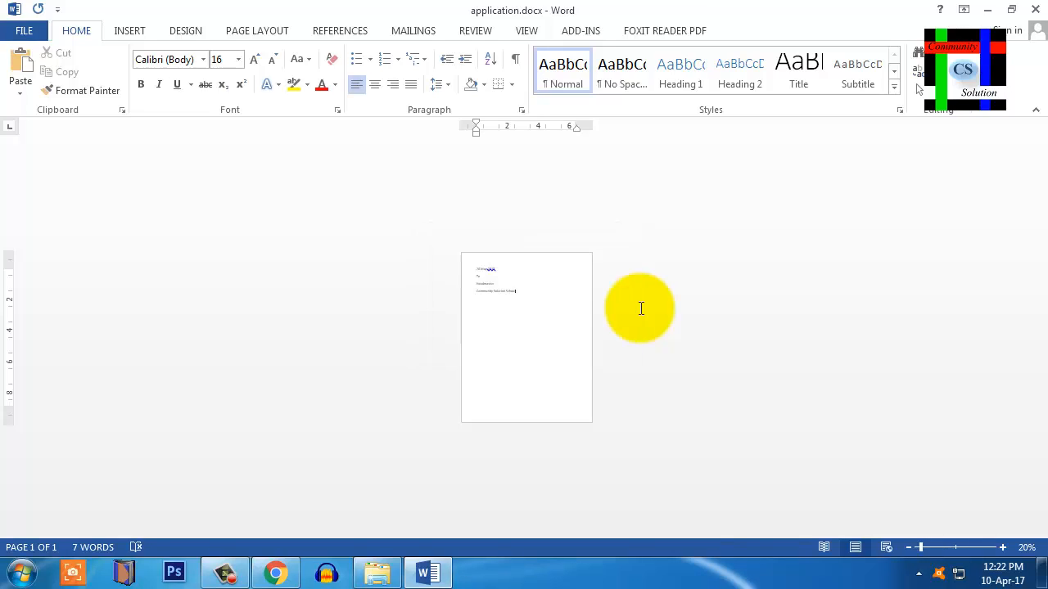
scroll(641, 308, "down", 1)
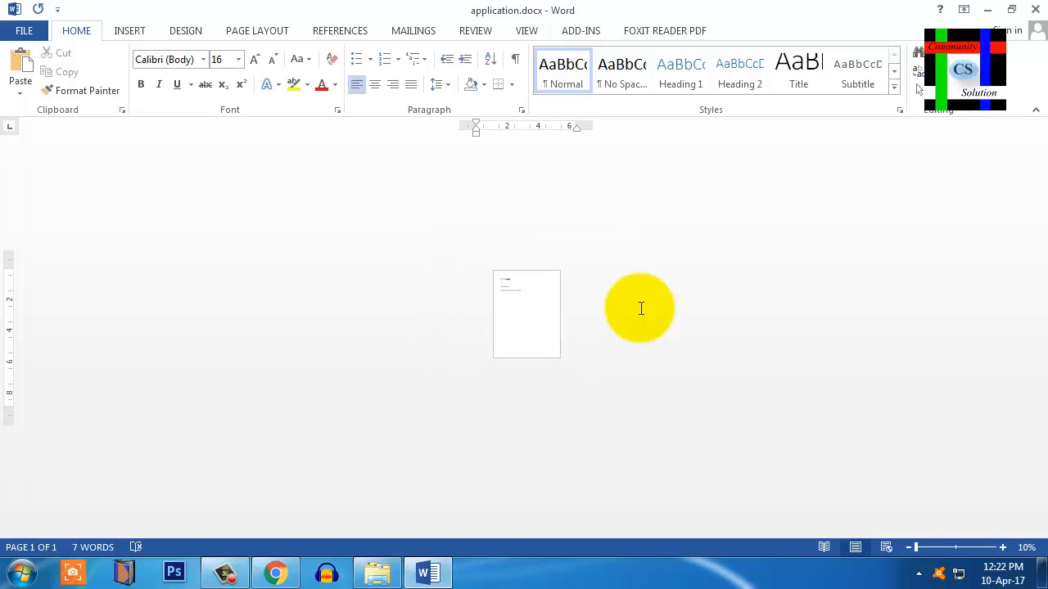
scroll(640, 308, "up", 6)
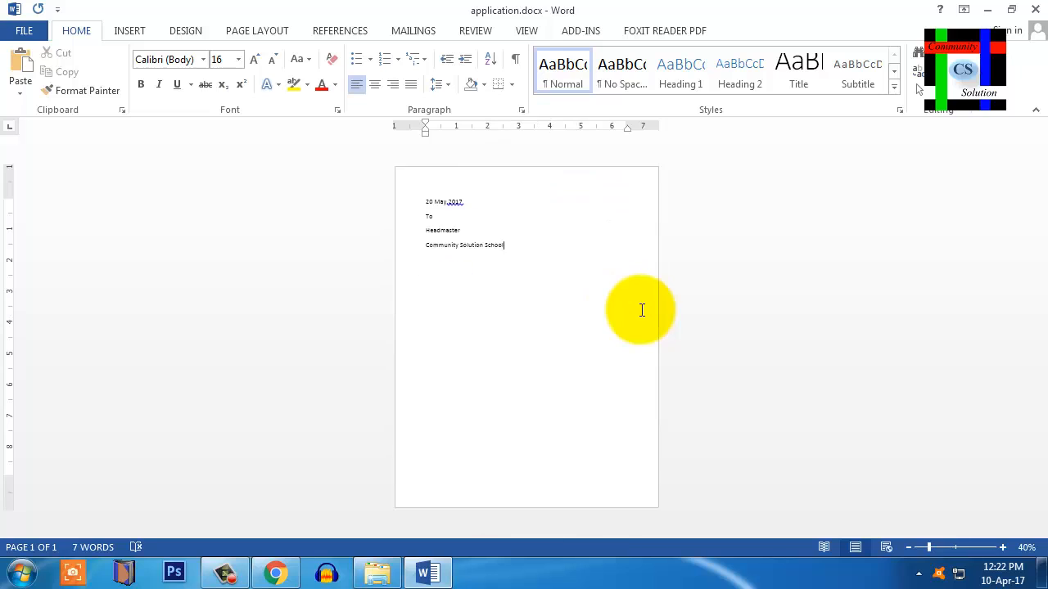
- Enlarge the view of the page from 40% to 100% zoom
scroll(641, 311, "up", 3)
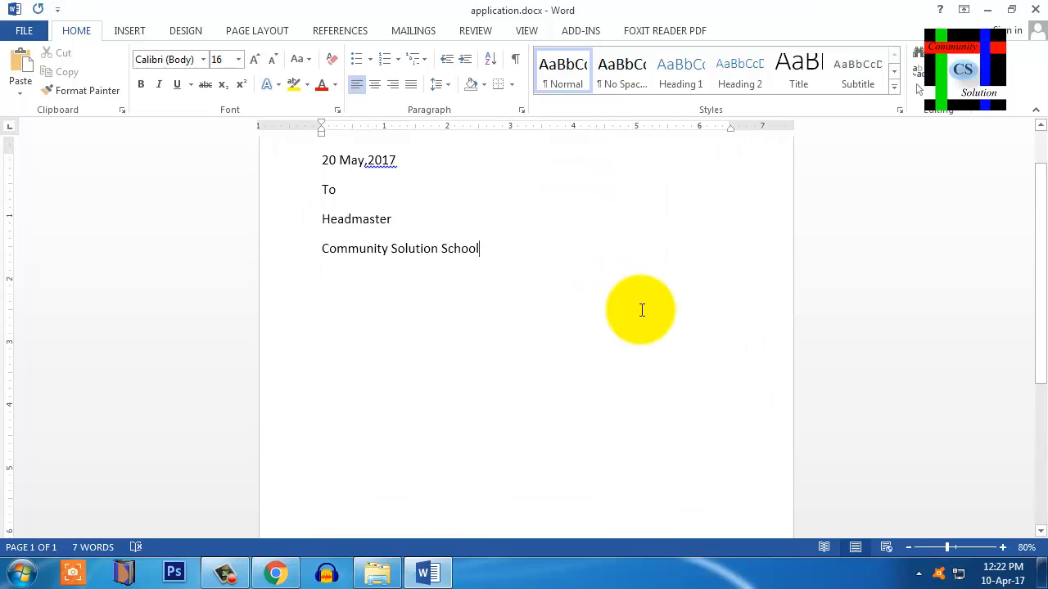
scroll(579, 338, "up", 3)
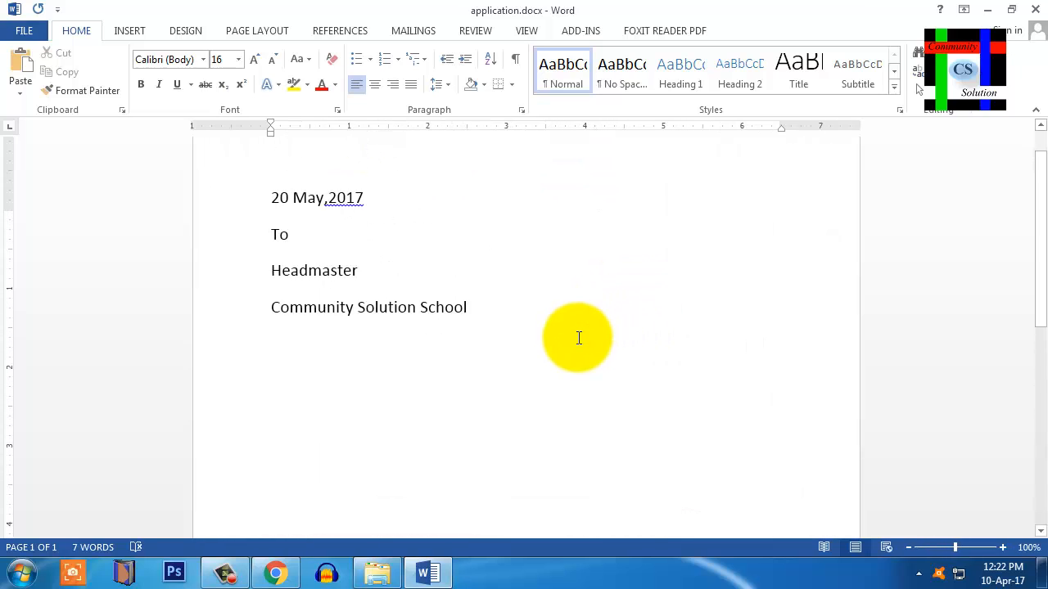
scroll(579, 338, "down", 1)
scroll(578, 338, "up", 1)
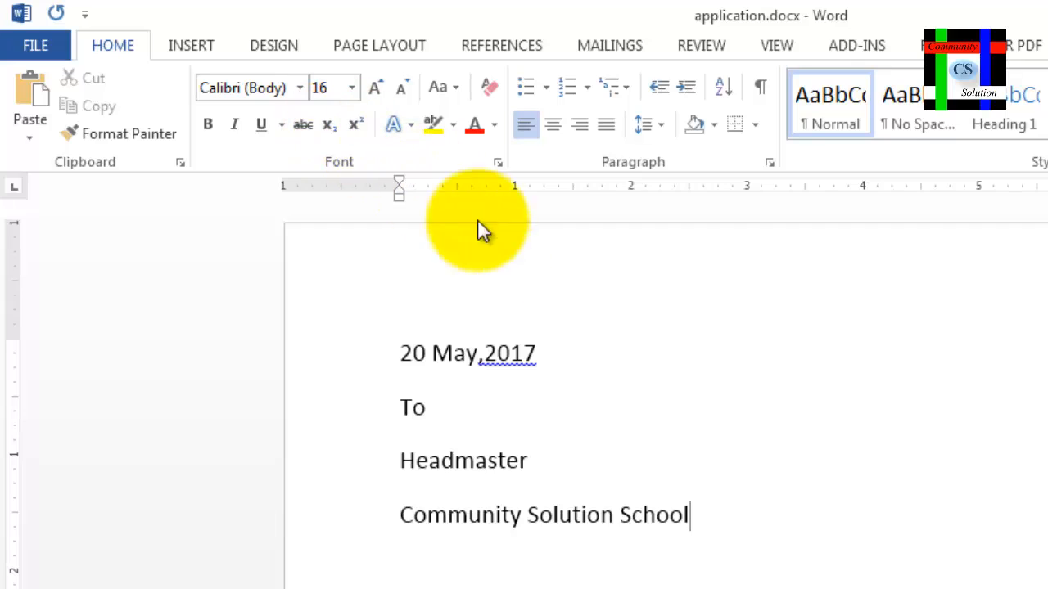
- Try font size 14 at the end of the school name line, and set it back to 16
left_click(351, 88)
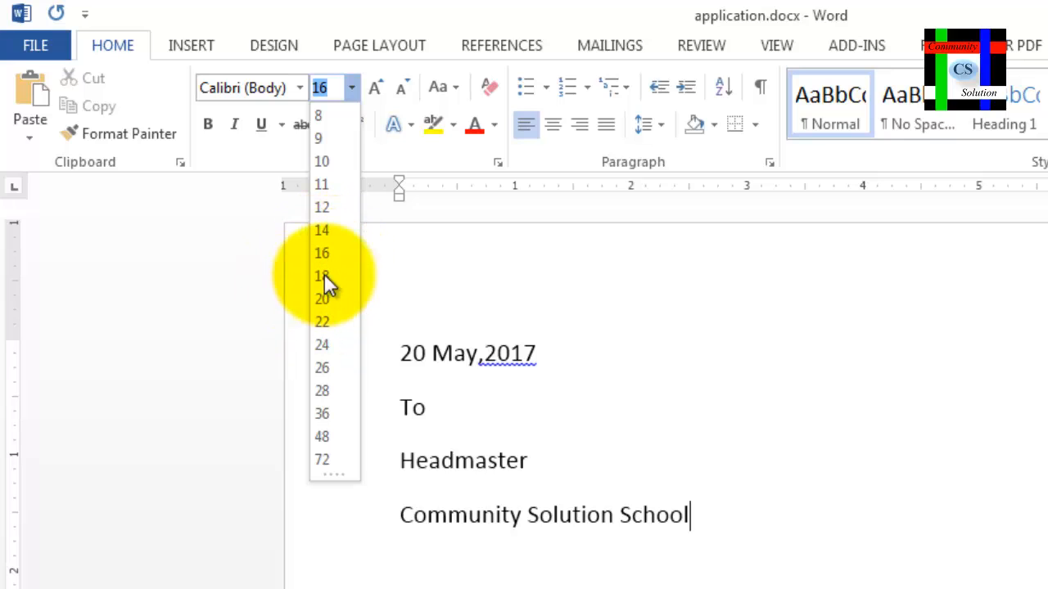
left_click(320, 232)
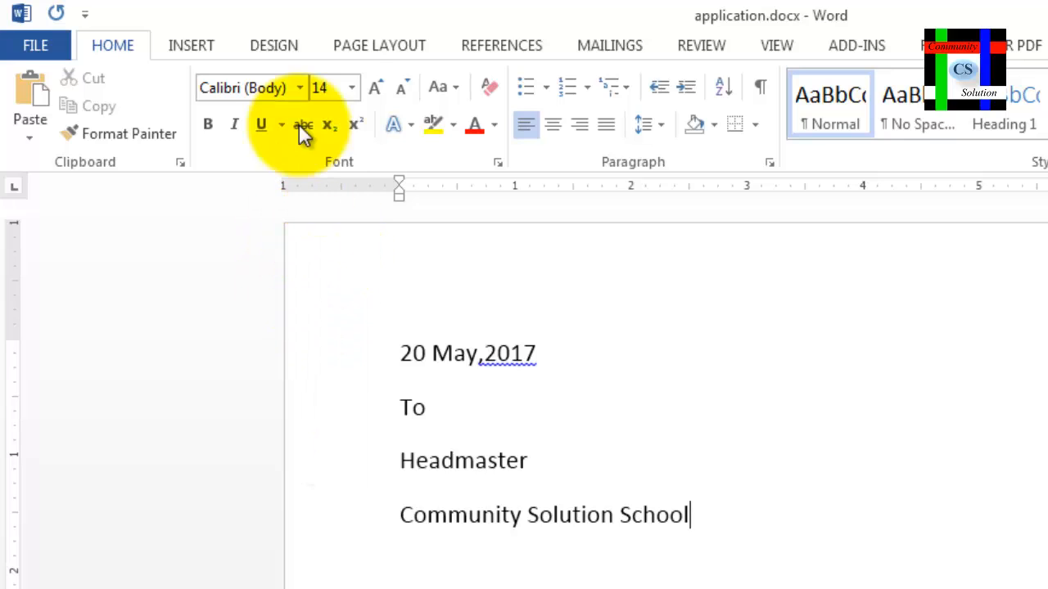
left_click(352, 87)
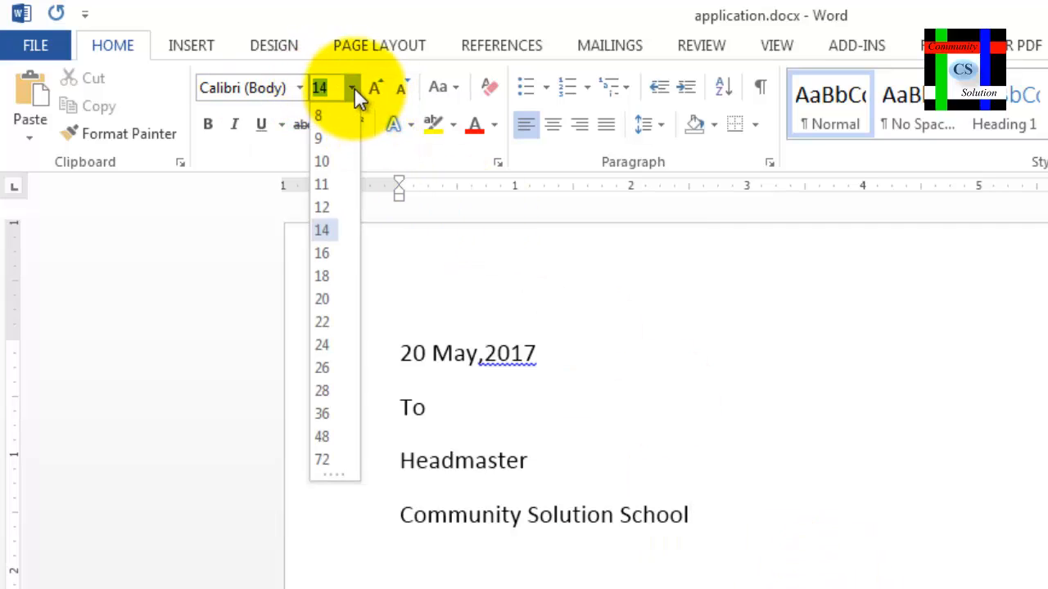
left_click(326, 255)
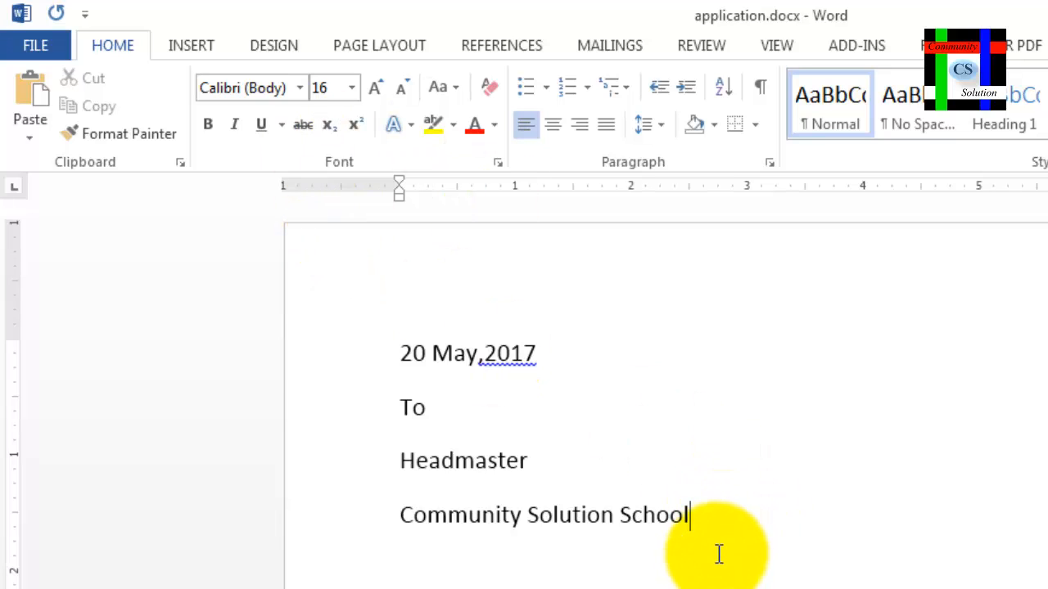
- Add a new line below the school name giving the school's town and district, separated by a comma
left_click(739, 541)
key("Return")
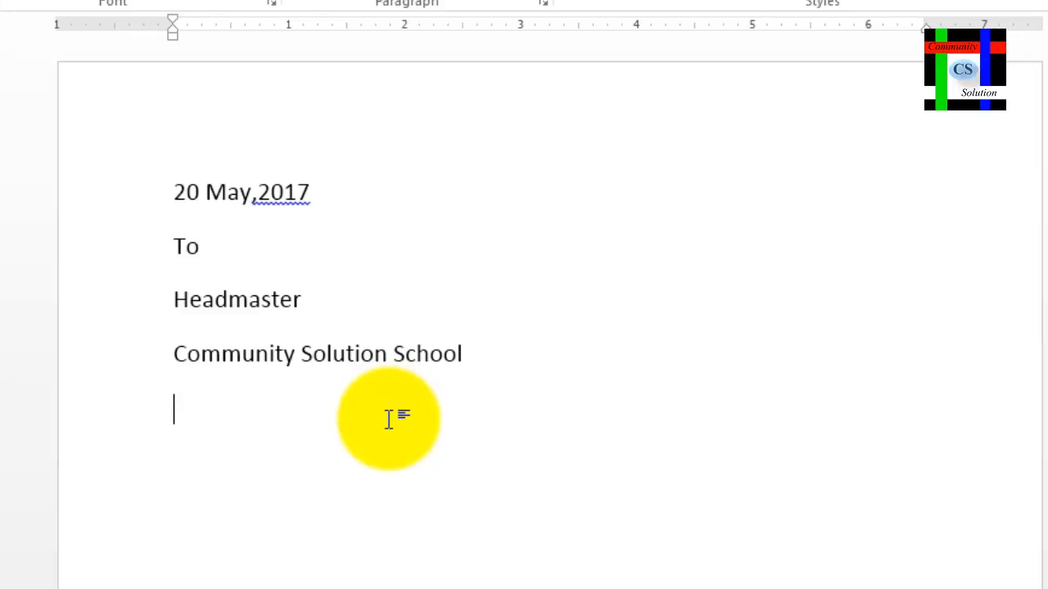
type("Kaliakoir,Gazipur")
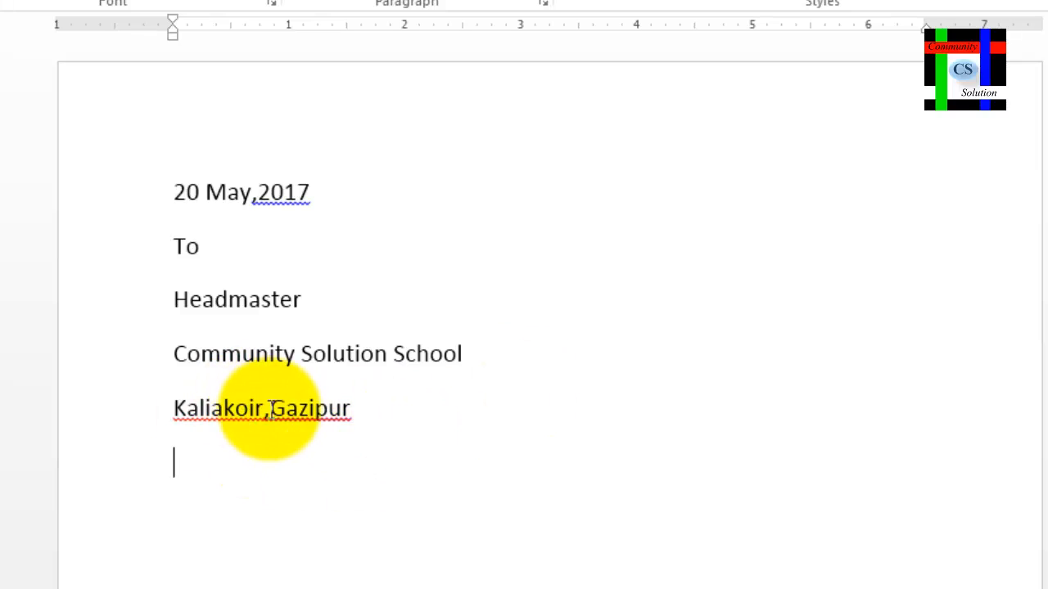
mouse_move(155, 381)
left_mouse_down()
mouse_move(341, 462)
mouse_move(431, 462)
left_mouse_up()
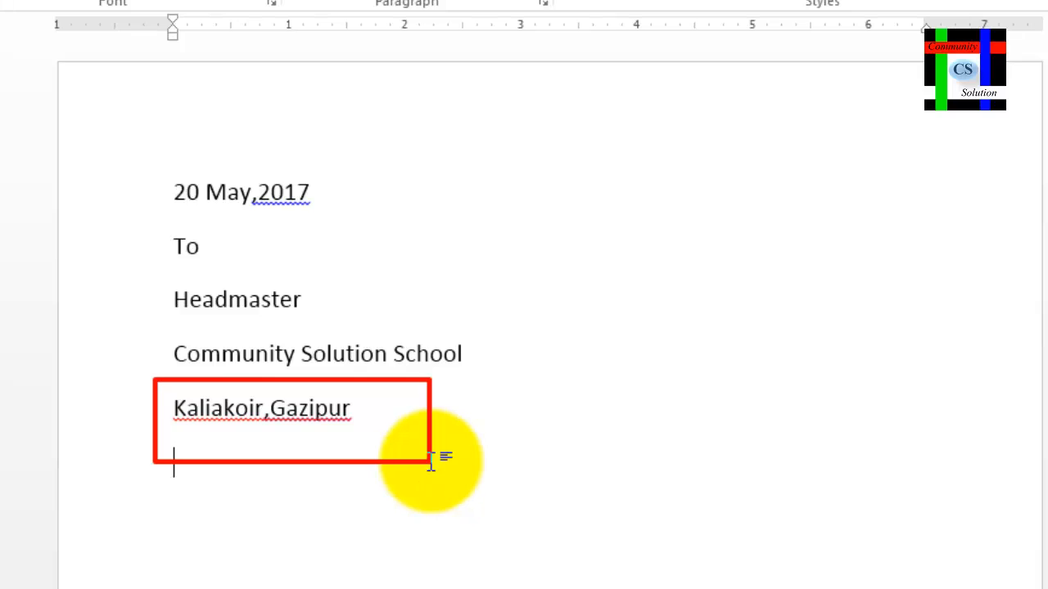
- Start the subject line below the address line with "Subject;"
scroll(270, 412, "down", 3)
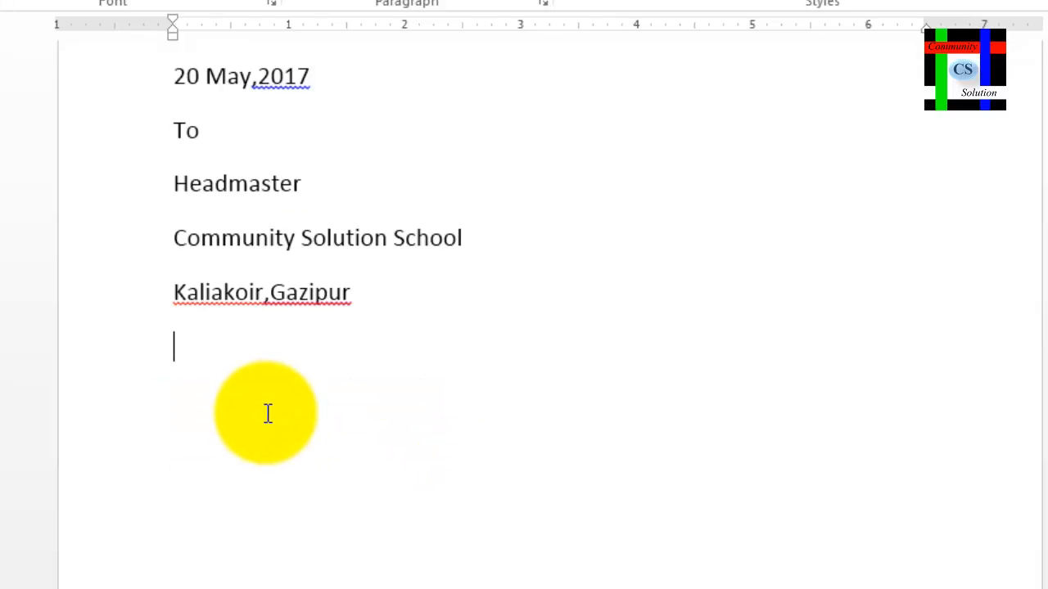
type("subject")
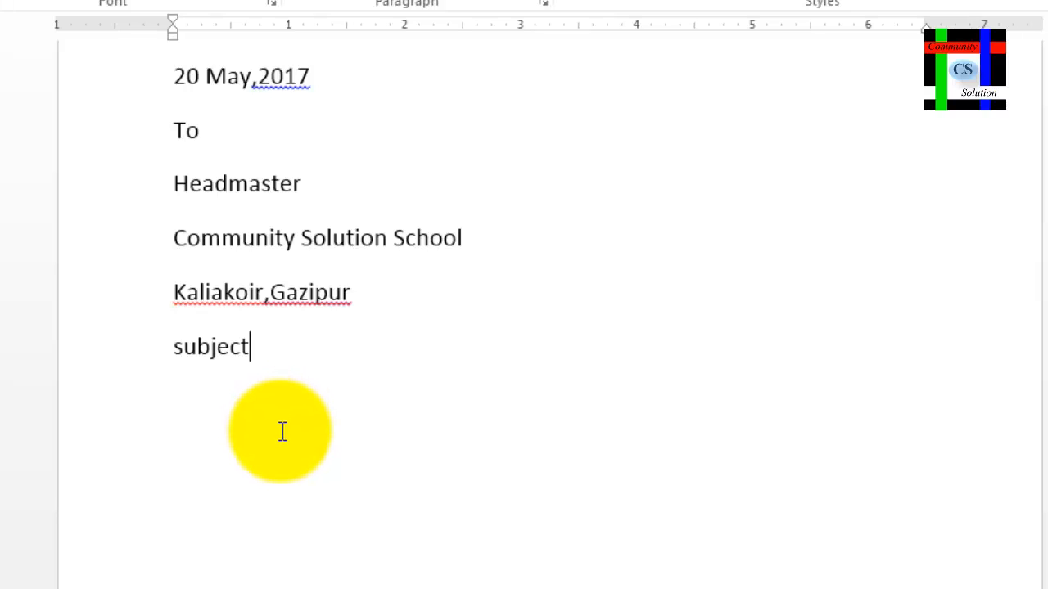
type(";")
key("ctrl+2")
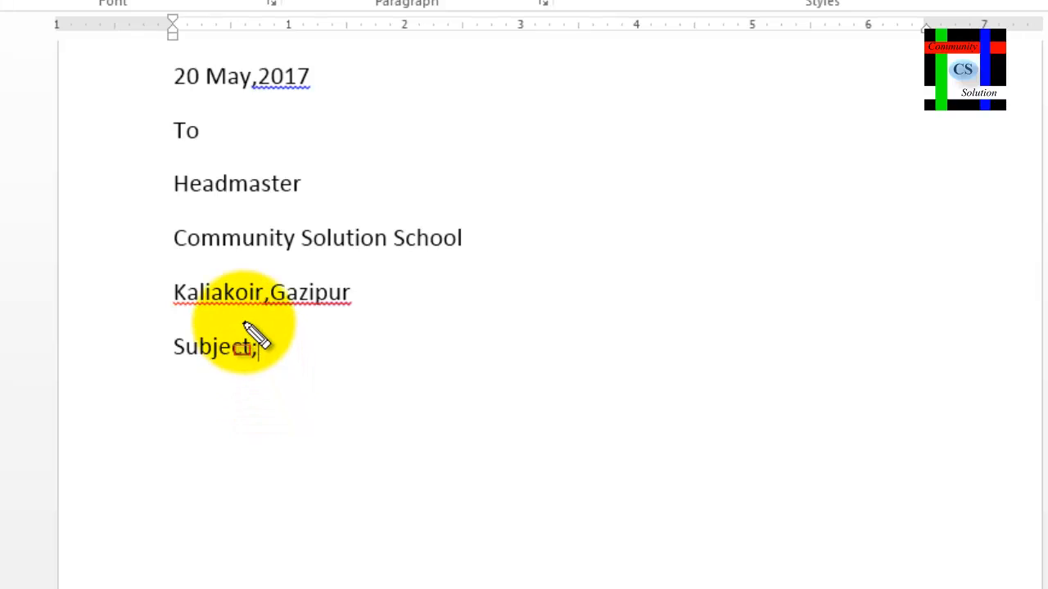
mouse_move(243, 321)
left_mouse_down()
mouse_move(262, 381)
mouse_move(305, 431)
left_mouse_up()
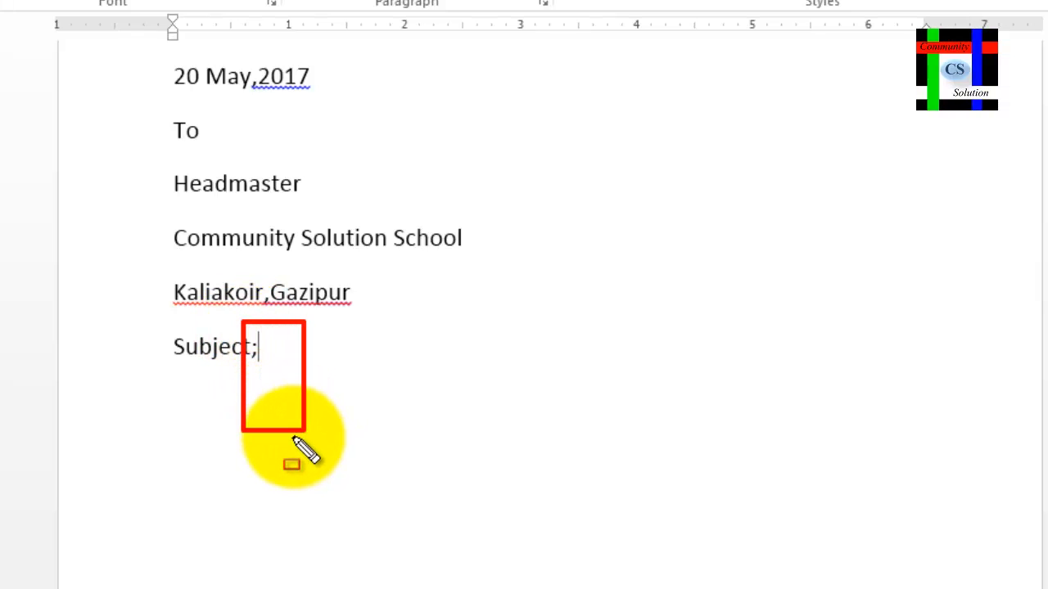
key("Escape")
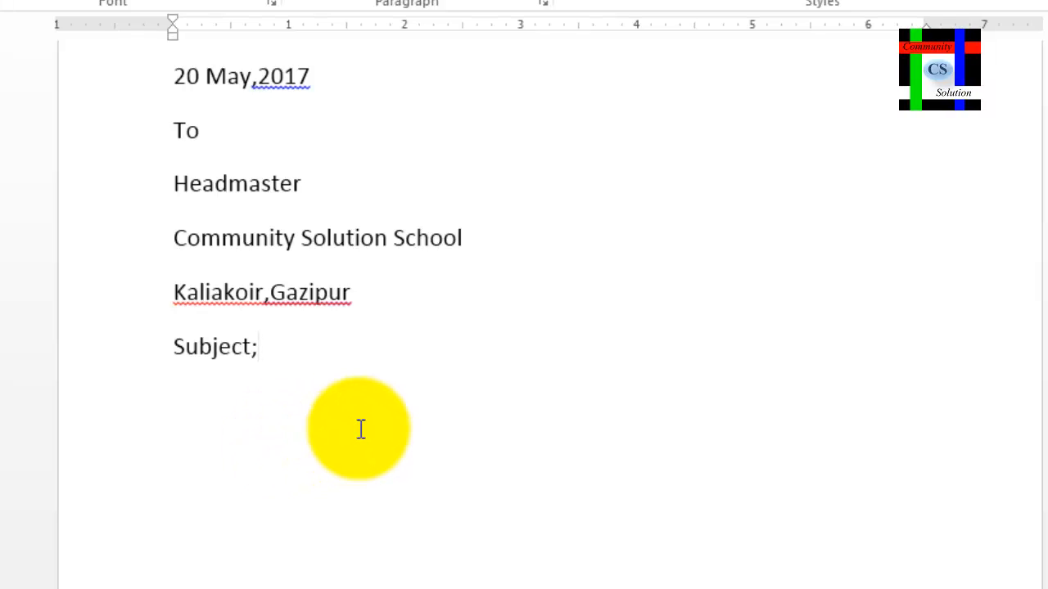
key("ctrl+shift+d")
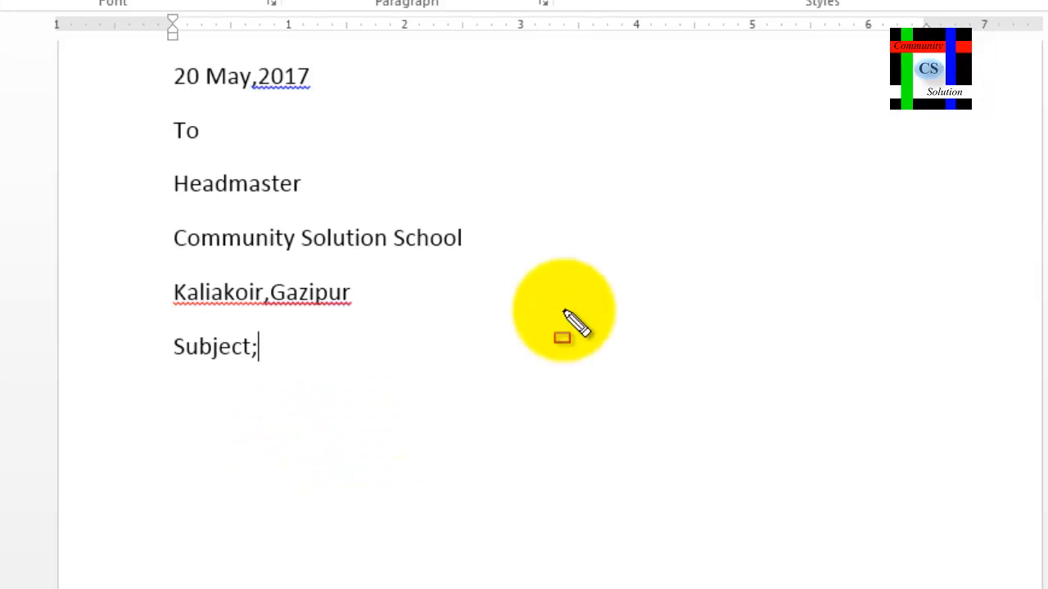
mouse_move(563, 148)
left_mouse_down()
mouse_move(649, 228)
mouse_move(730, 271)
mouse_move(697, 287)
left_mouse_up()
left_click_drag(561, 163, 677, 212)
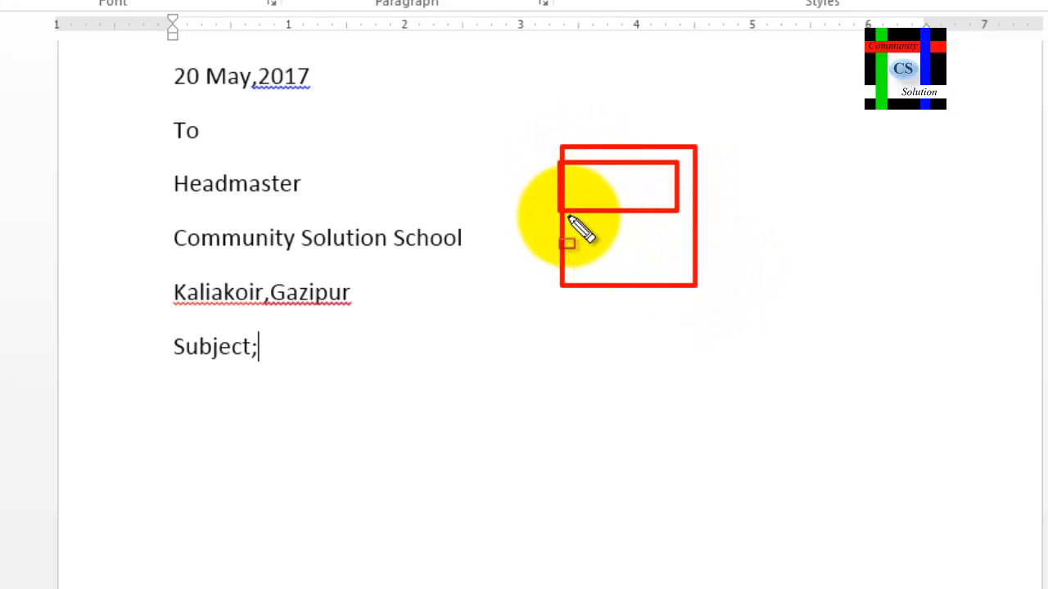
left_click_drag(565, 214, 686, 271)
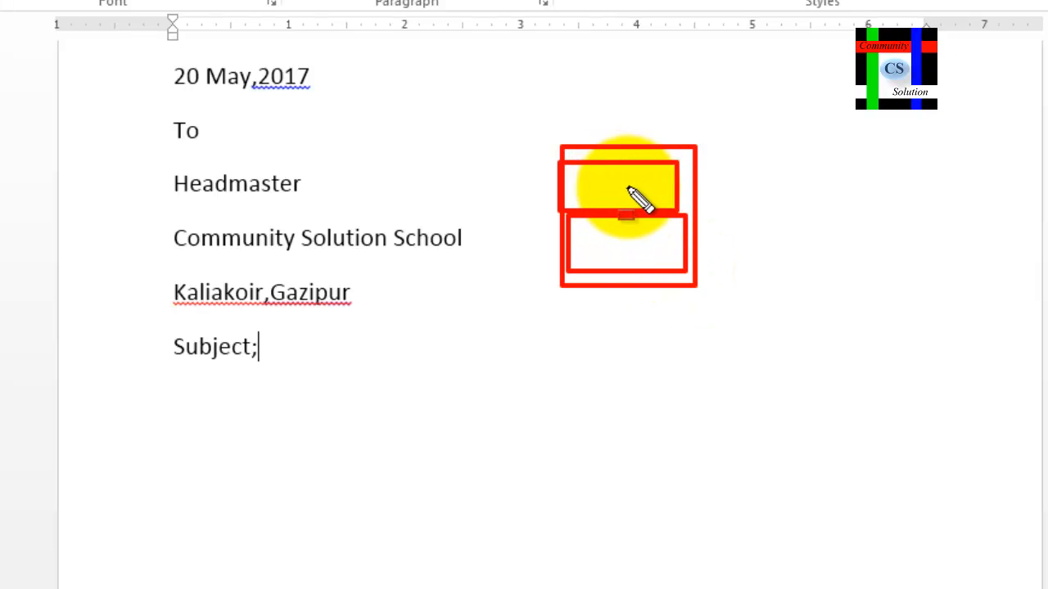
left_click_drag(665, 182, 748, 182)
left_click_drag(673, 242, 751, 242)
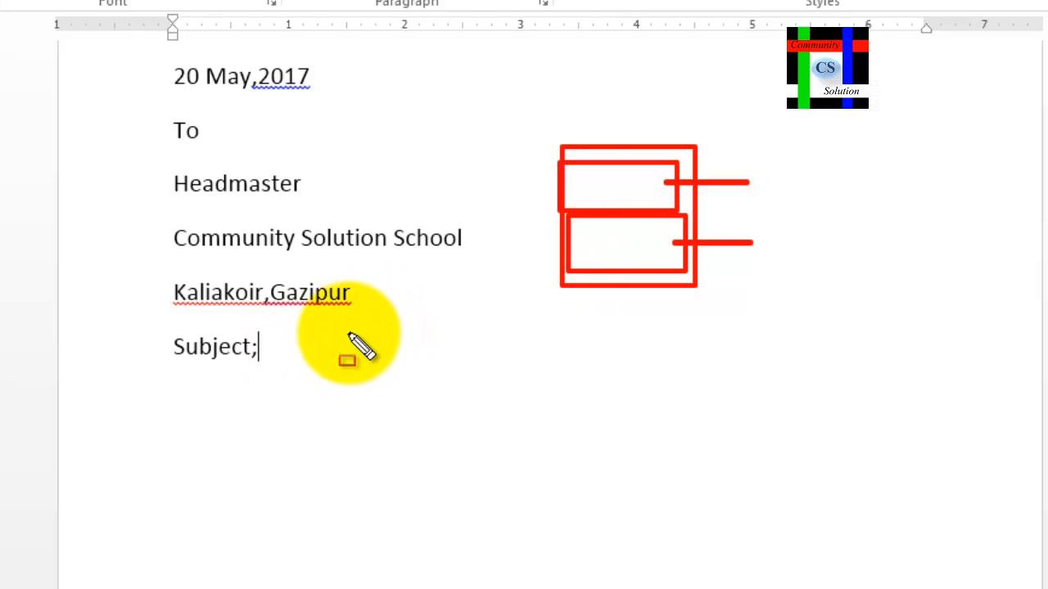
key("Escape")
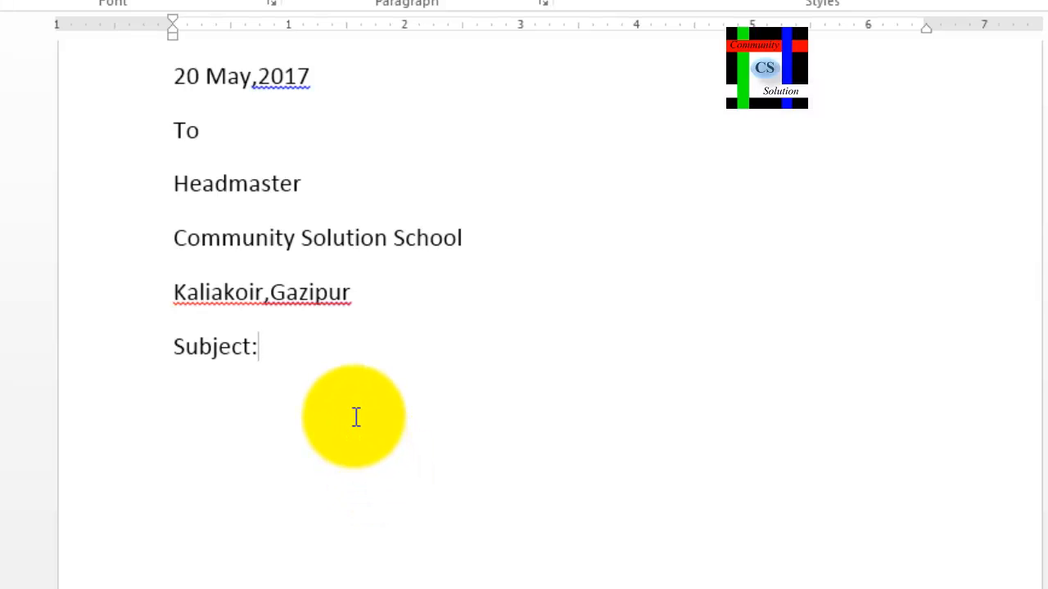
- Change the semicolon after Subject to a colon and complete the line with "application for leave of abcence."
type("application for leave of abcence")
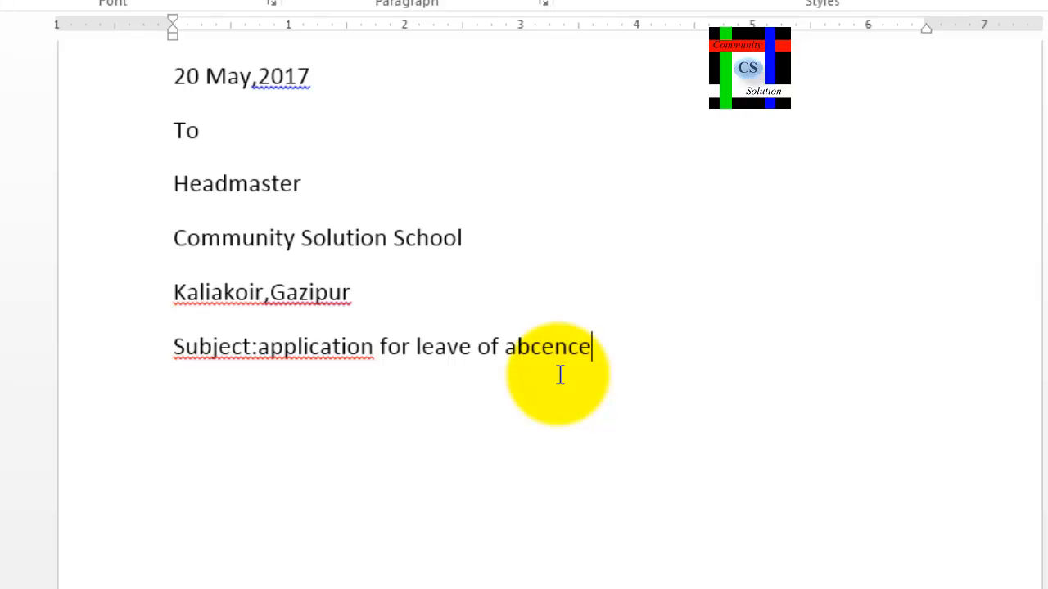
type(".")
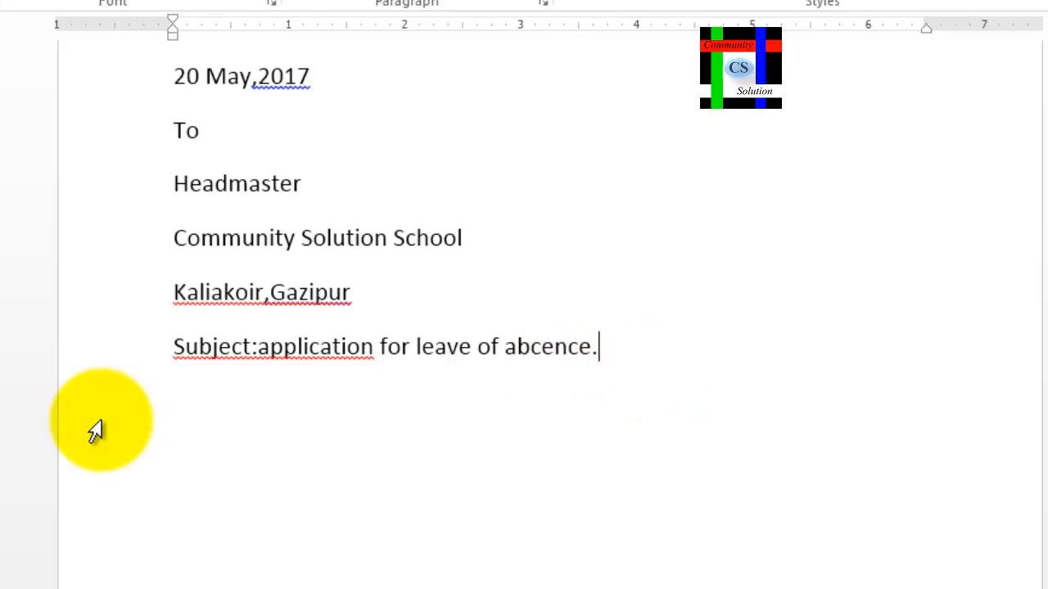
mouse_move(218, 370)
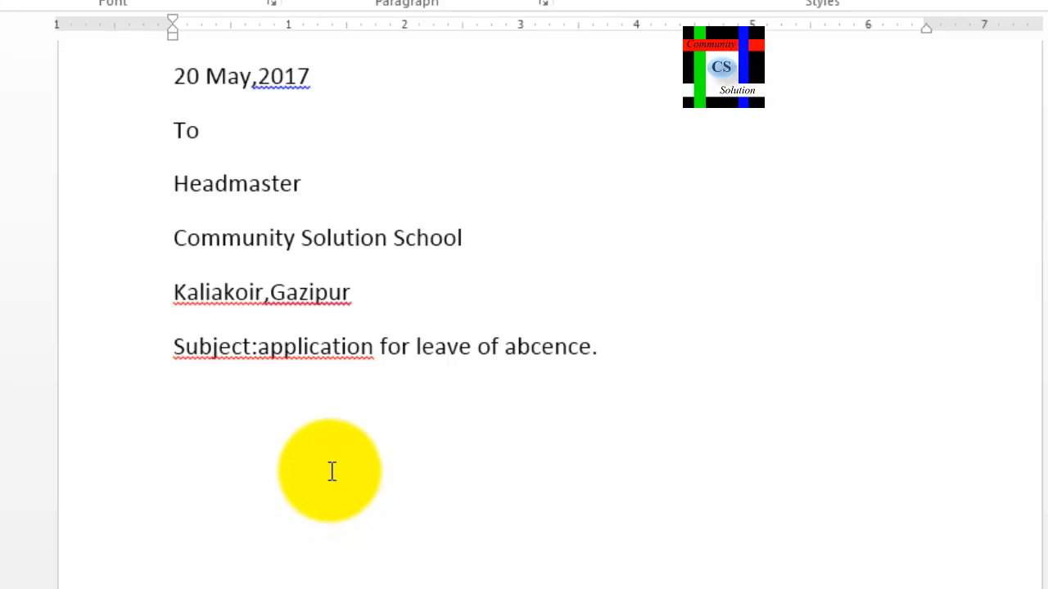
left_click_drag(161, 322, 256, 382)
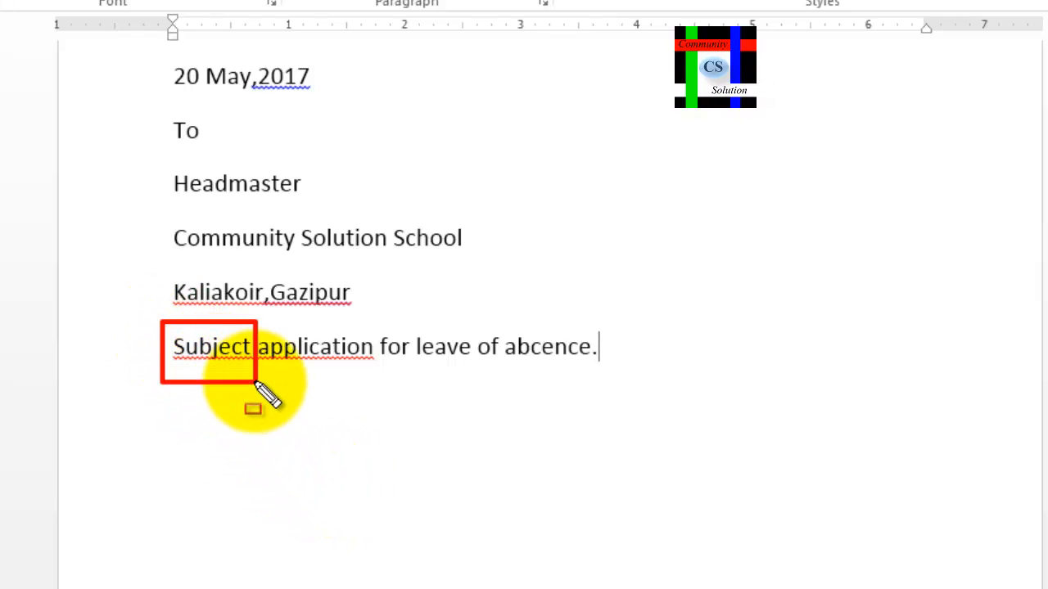
mouse_move(266, 320)
left_mouse_down()
mouse_move(299, 363)
mouse_move(364, 399)
left_mouse_up()
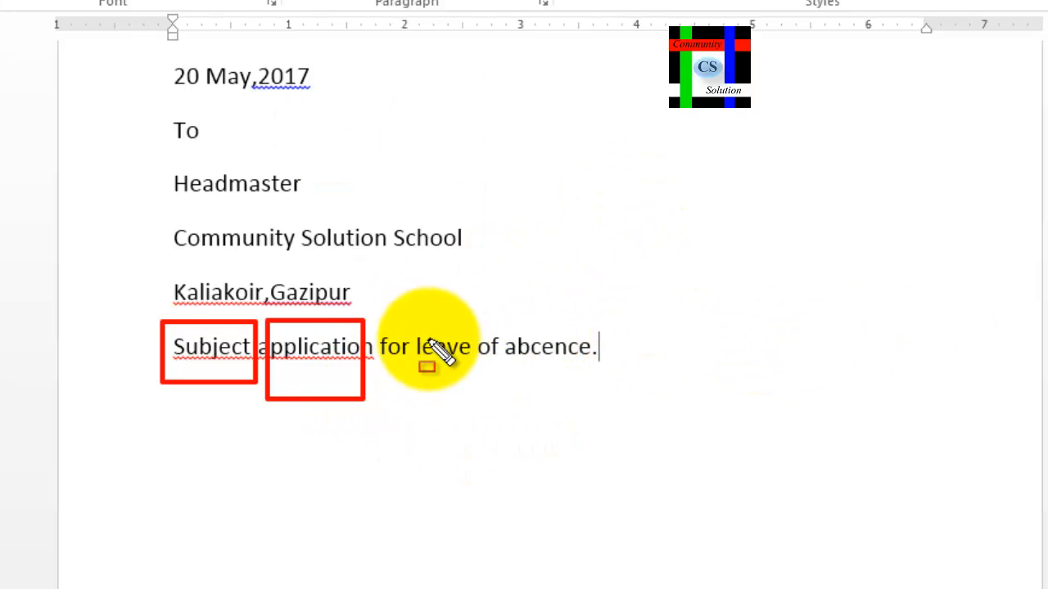
left_click_drag(221, 55, 348, 105)
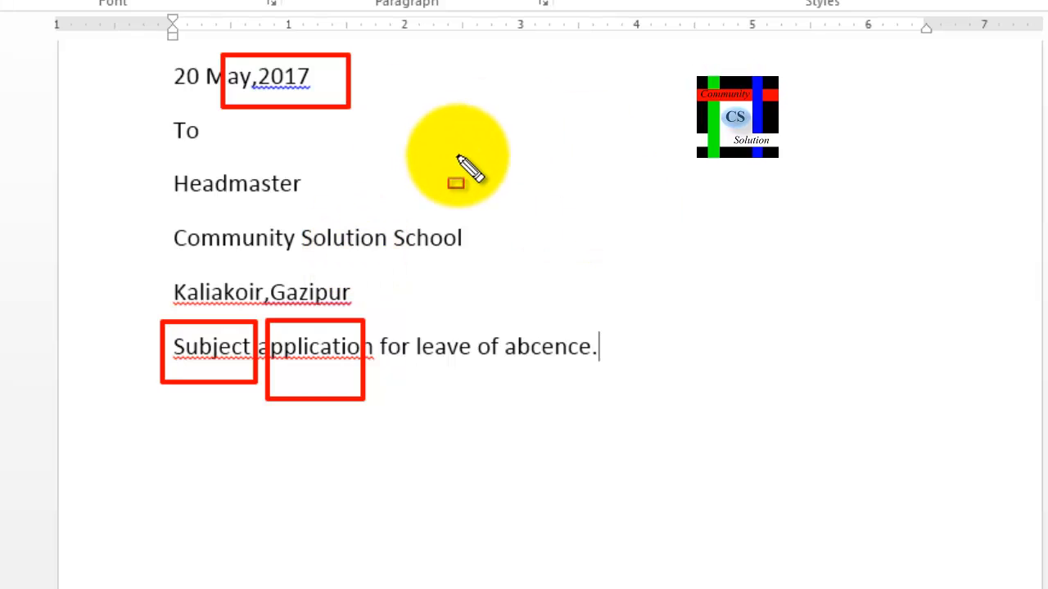
key("Escape")
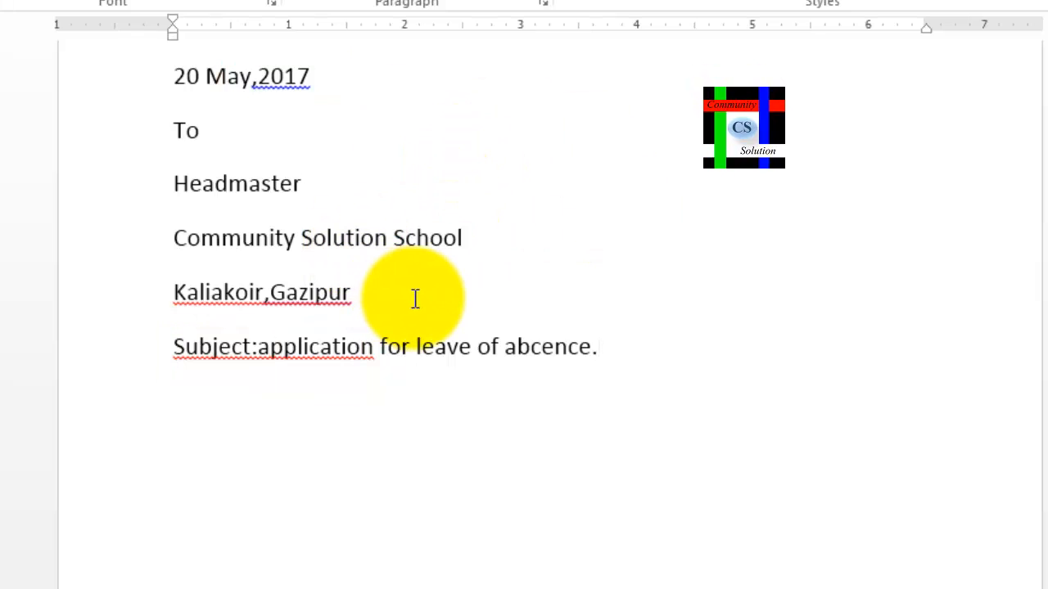
- Correct the spacing in the date line by accepting the grammar suggestion ", 2017"
scroll(389, 269, "up", 1)
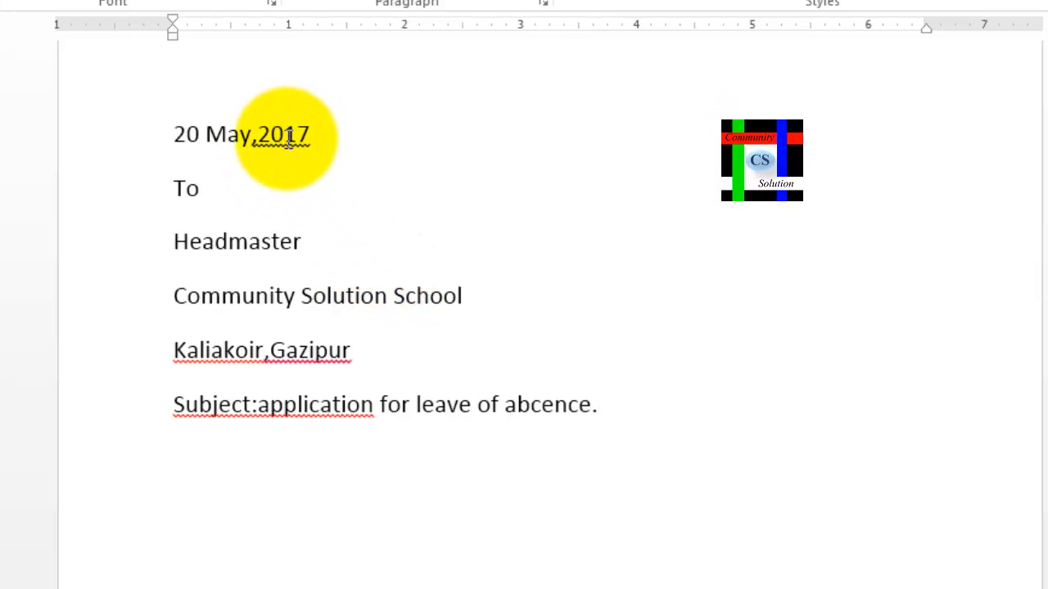
right_click(288, 139)
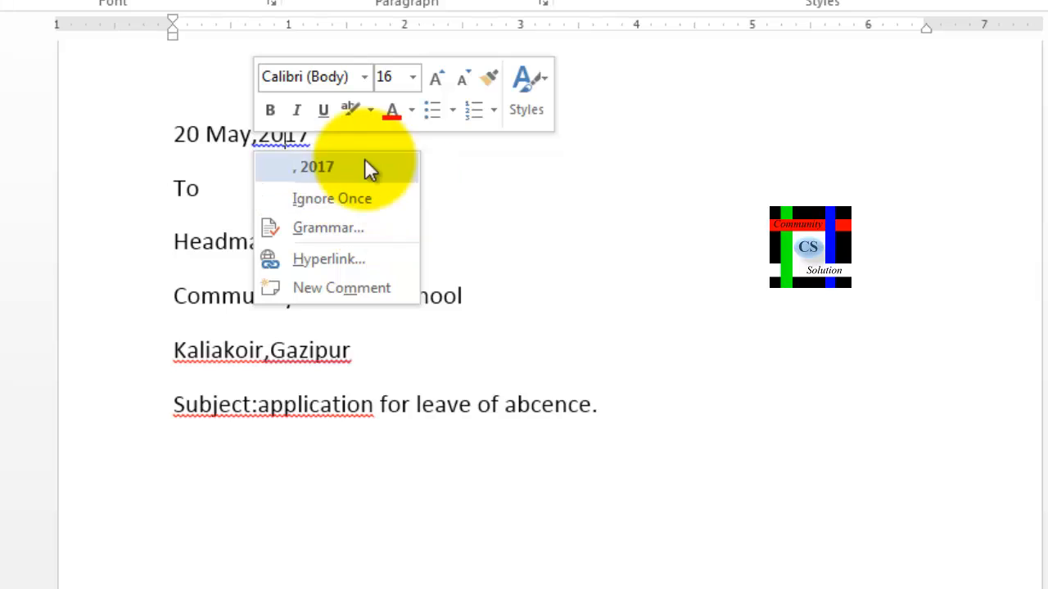
left_click(333, 165)
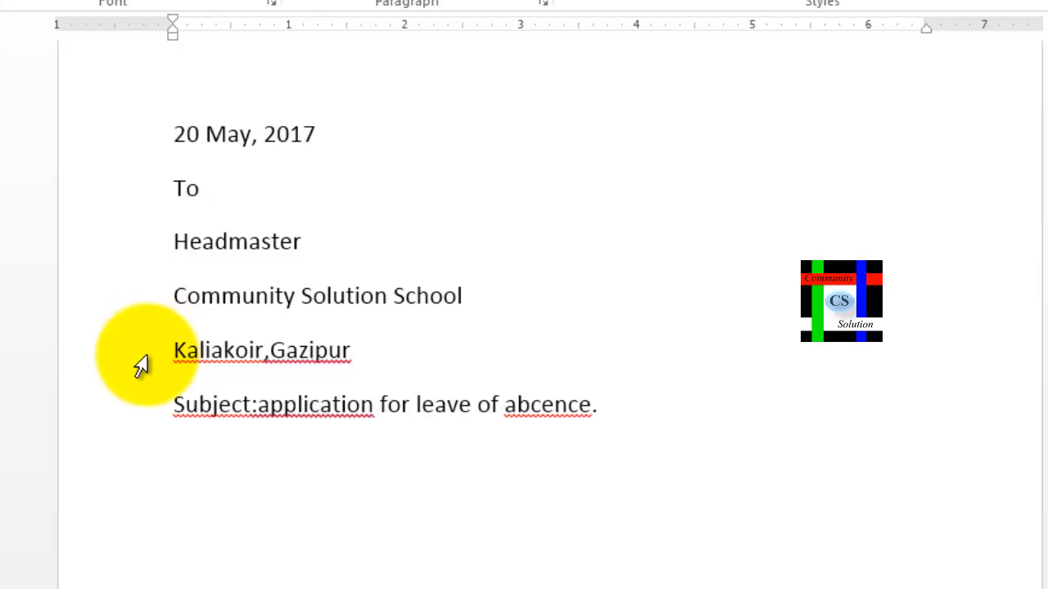
mouse_move(151, 335)
left_mouse_down()
mouse_move(264, 381)
mouse_move(255, 377)
left_mouse_up()
left_click_drag(267, 316, 354, 383)
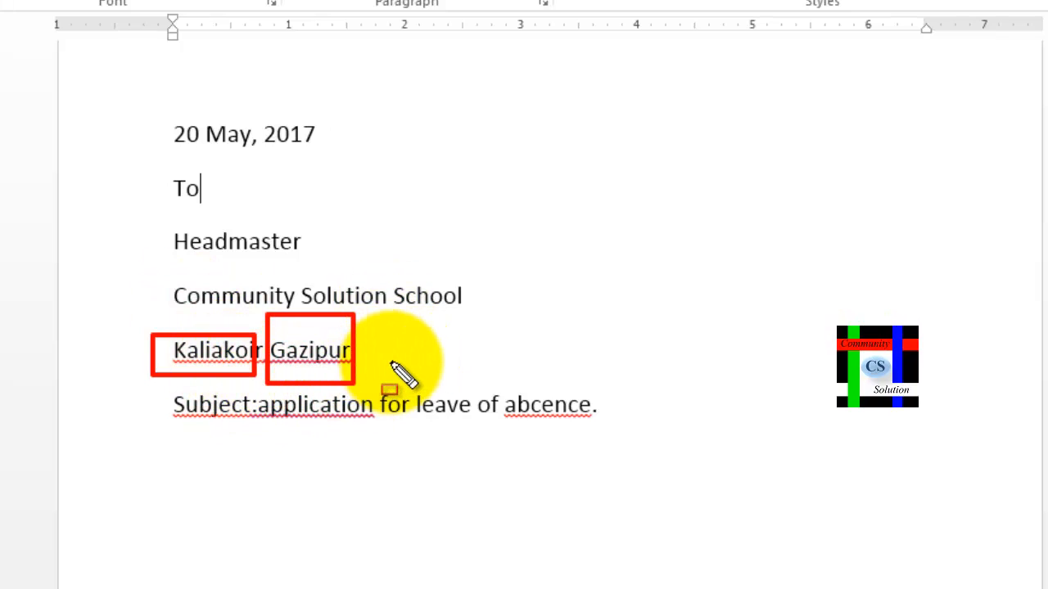
key("Escape")
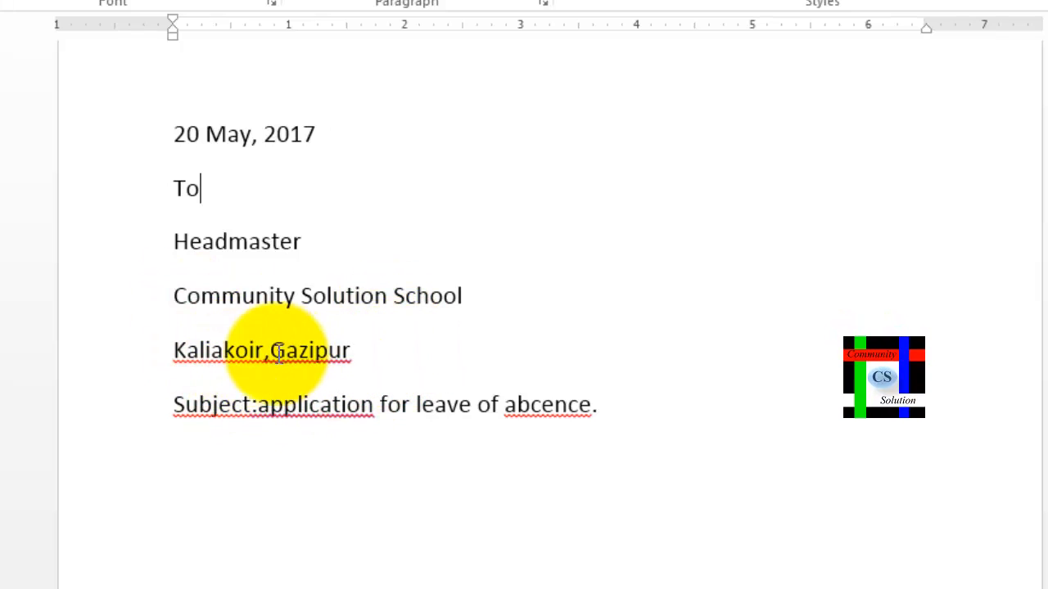
- Remove the spelling flag from the place names in the address line with Ignore All
right_click(209, 351)
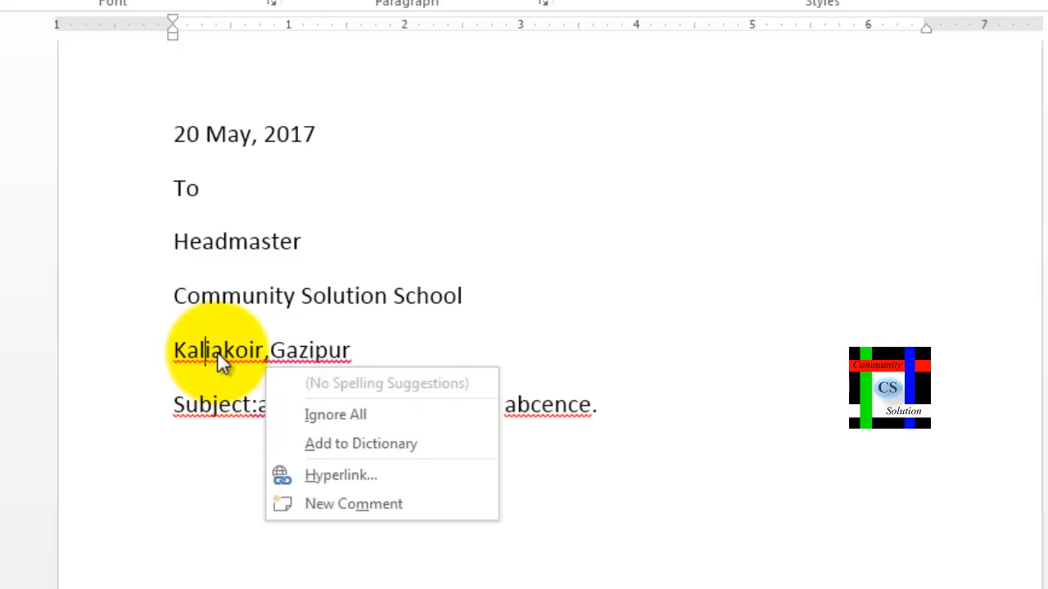
left_click(361, 416)
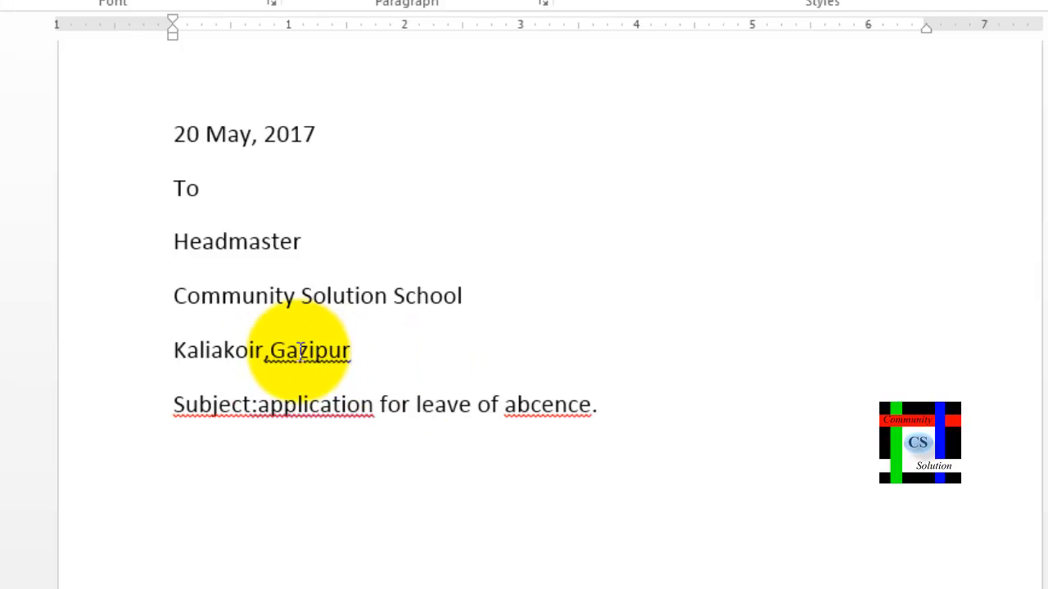
scroll(352, 357, "down", 1)
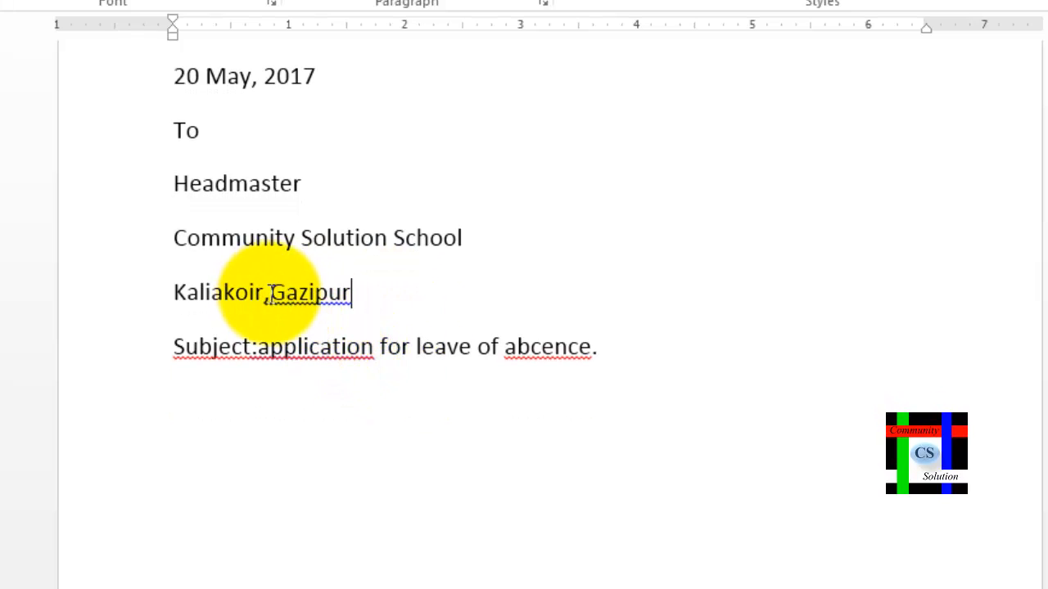
- Accept the grammar suggestion ", Gazipur" in the address line and apply Ignore All to the spelling flags on Gazipur and Kaliakoir
right_click(313, 303)
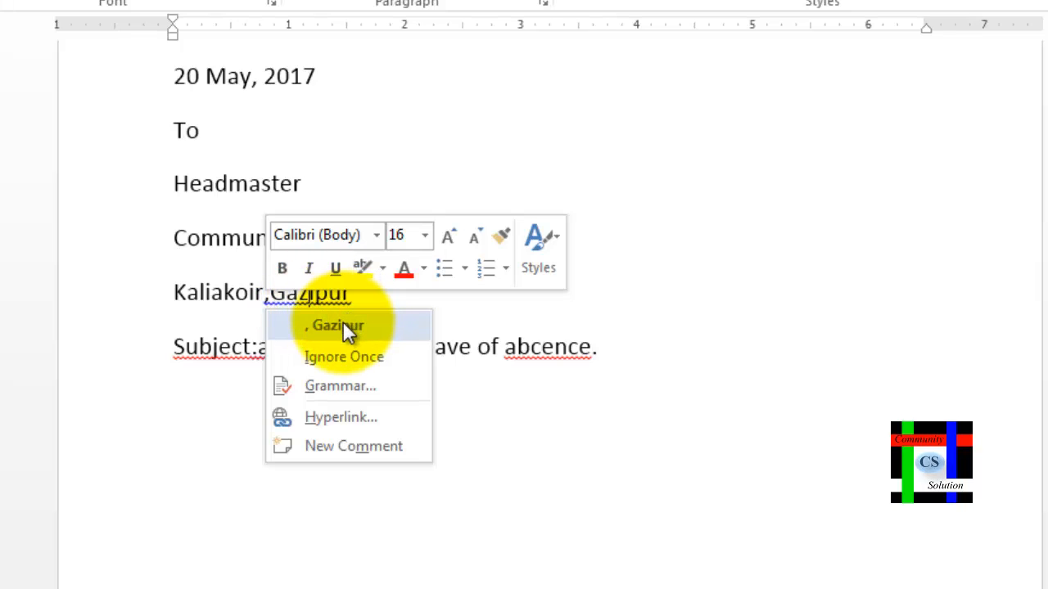
left_click(342, 326)
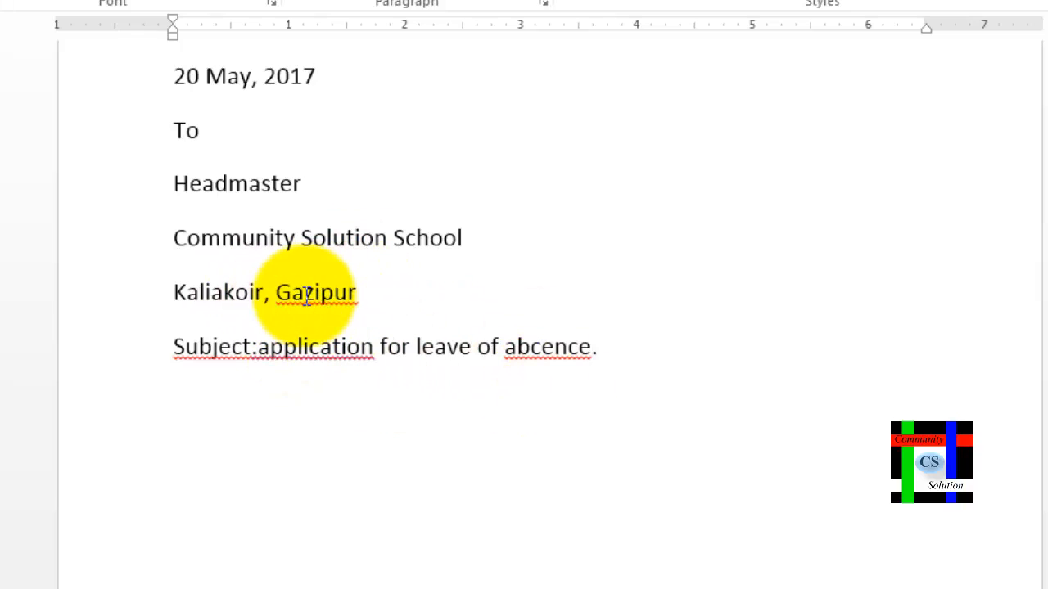
scroll(323, 302, "down", 1)
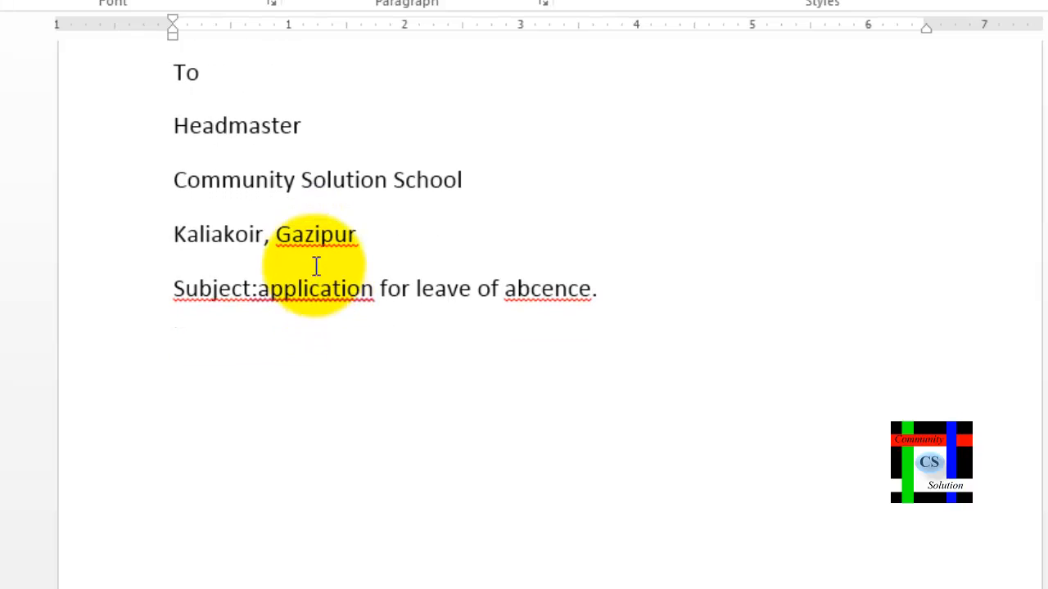
right_click(314, 243)
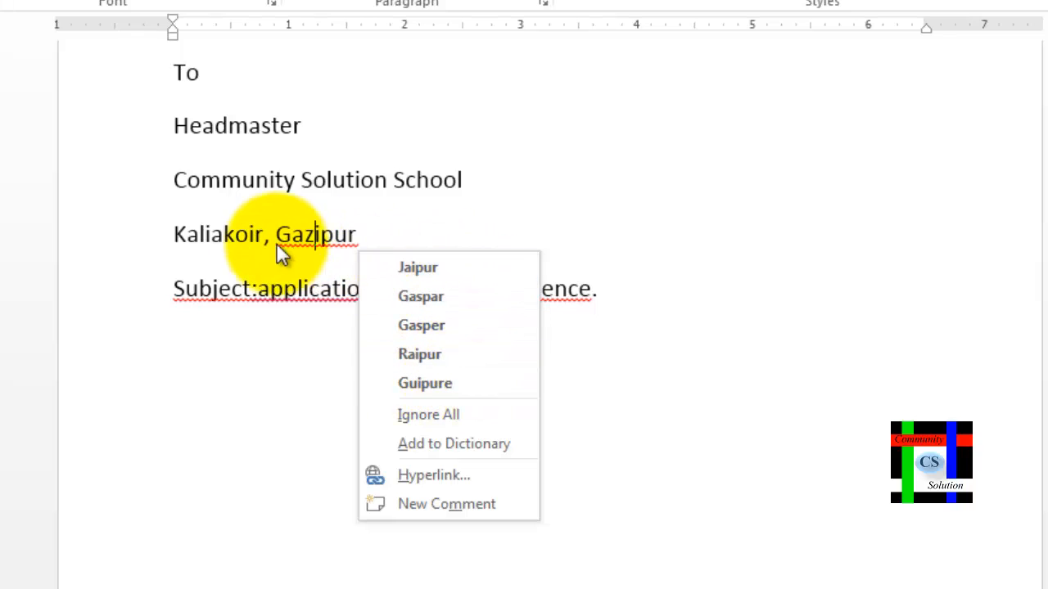
left_click(447, 413)
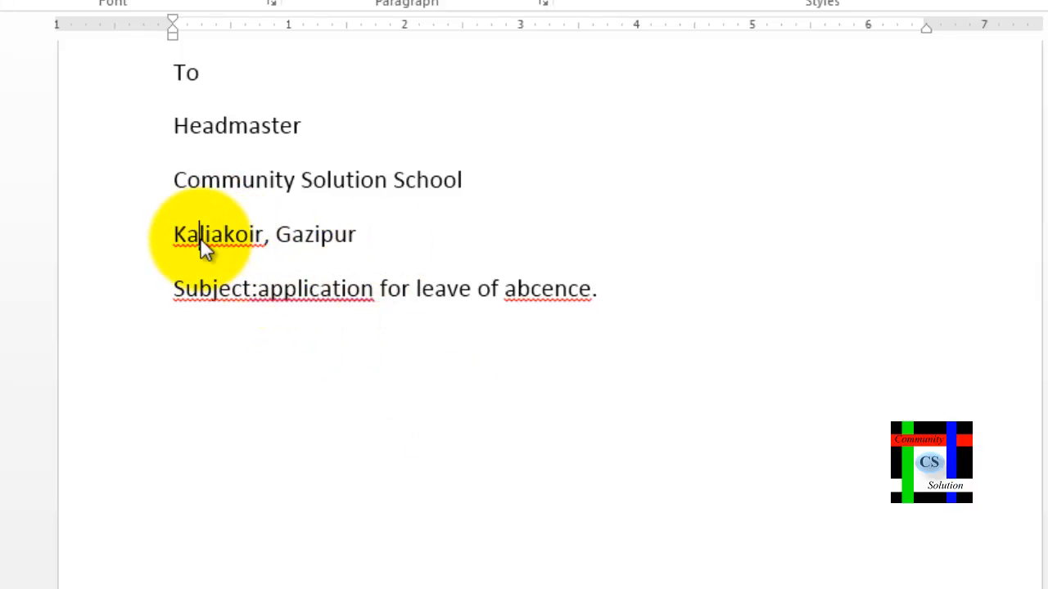
right_click(245, 238)
left_click(350, 298)
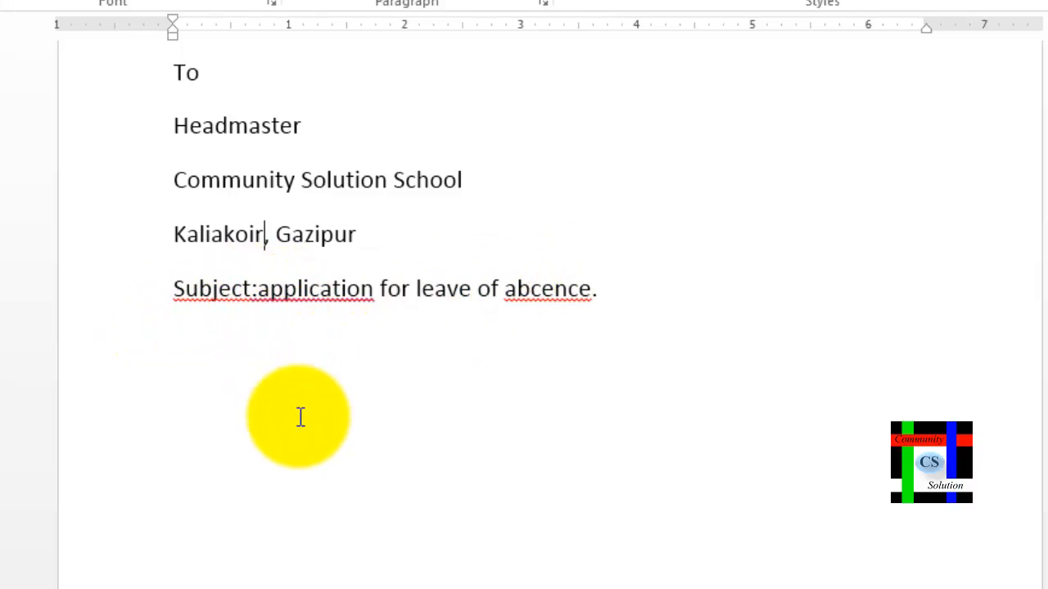
- Correct the subject line by accepting the suggestions "Subject: application" and "absence" for the misspelled "abcence"
right_click(231, 295)
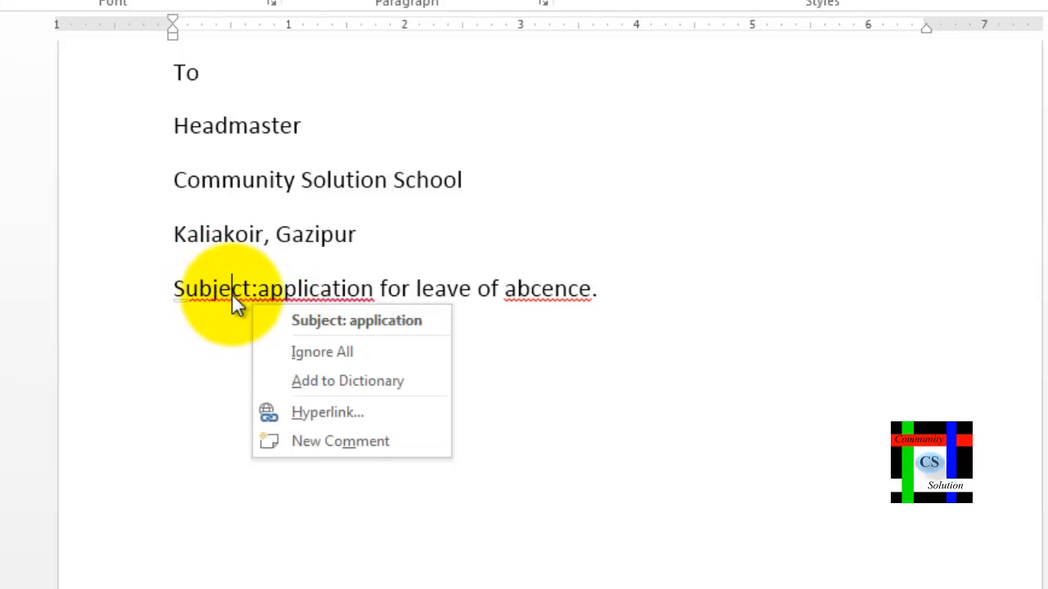
left_click(366, 322)
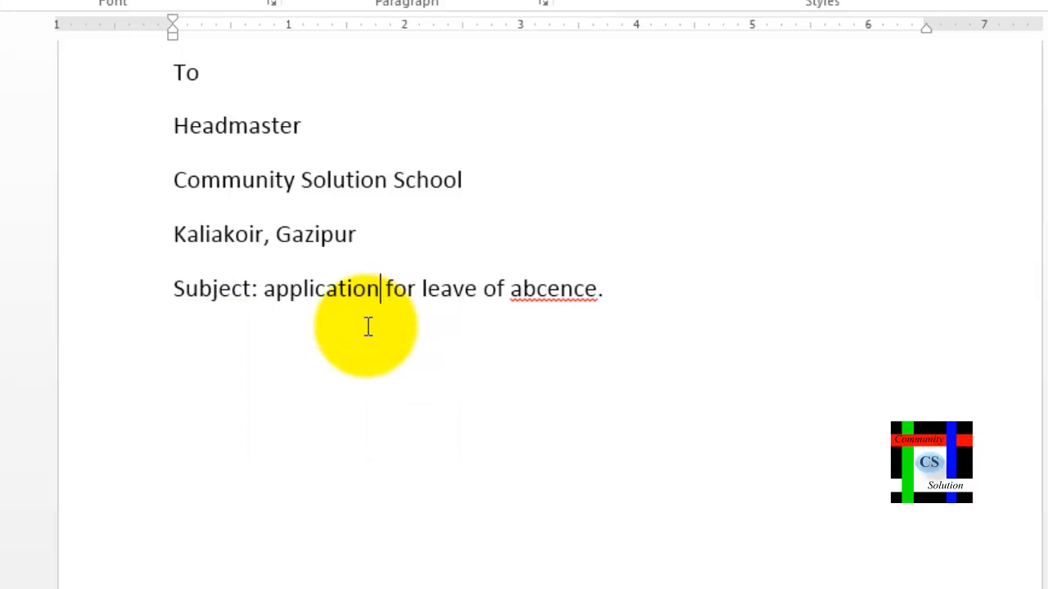
right_click(560, 298)
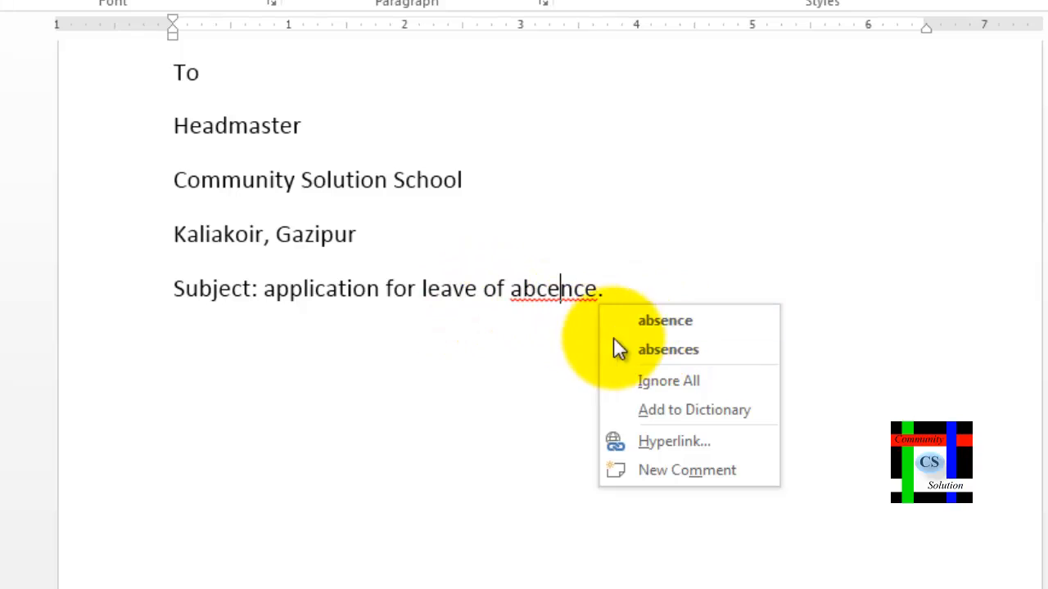
left_click(680, 320)
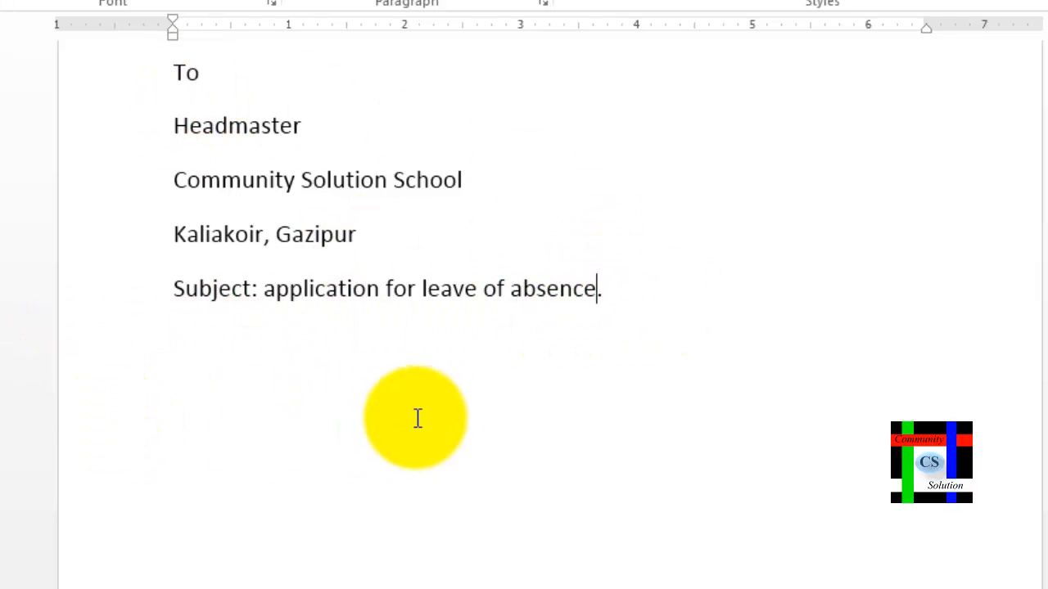
- Start a new line below the subject line and make the subject line bold
left_click(602, 295)
key("Return")
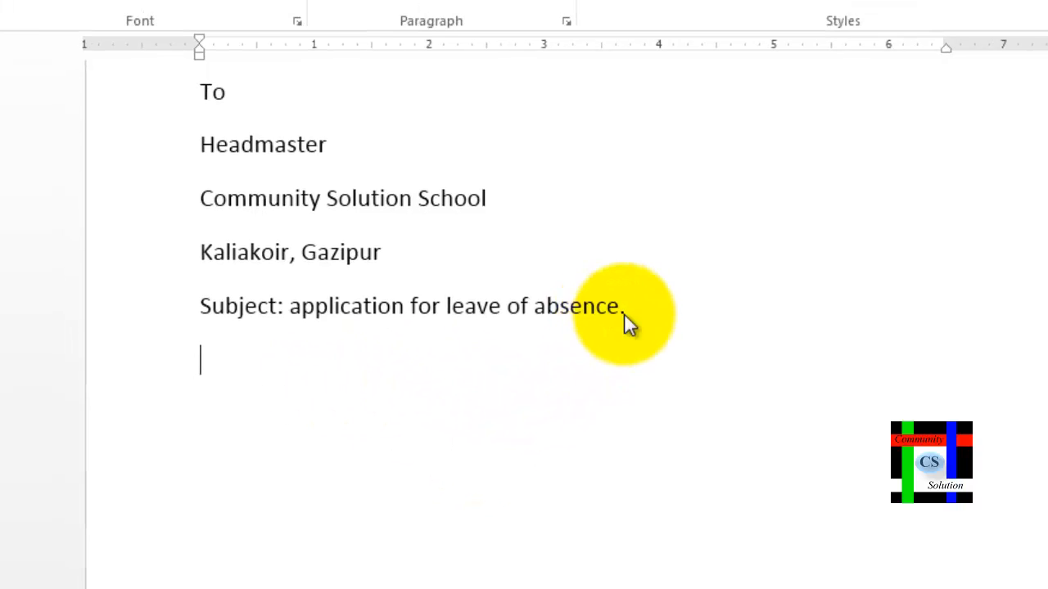
left_click_drag(636, 311, 170, 320)
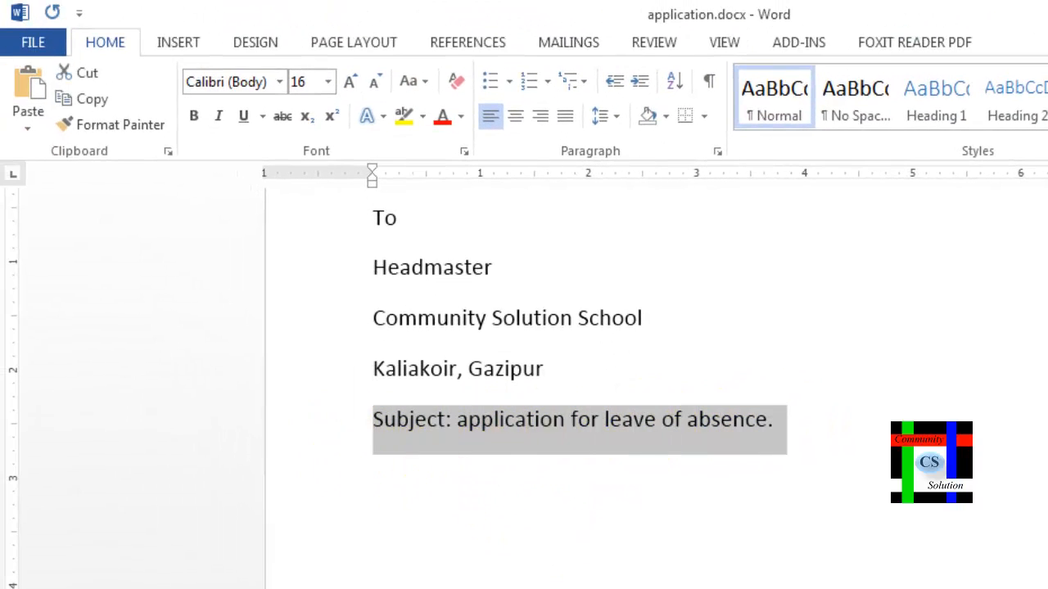
left_click(536, 575)
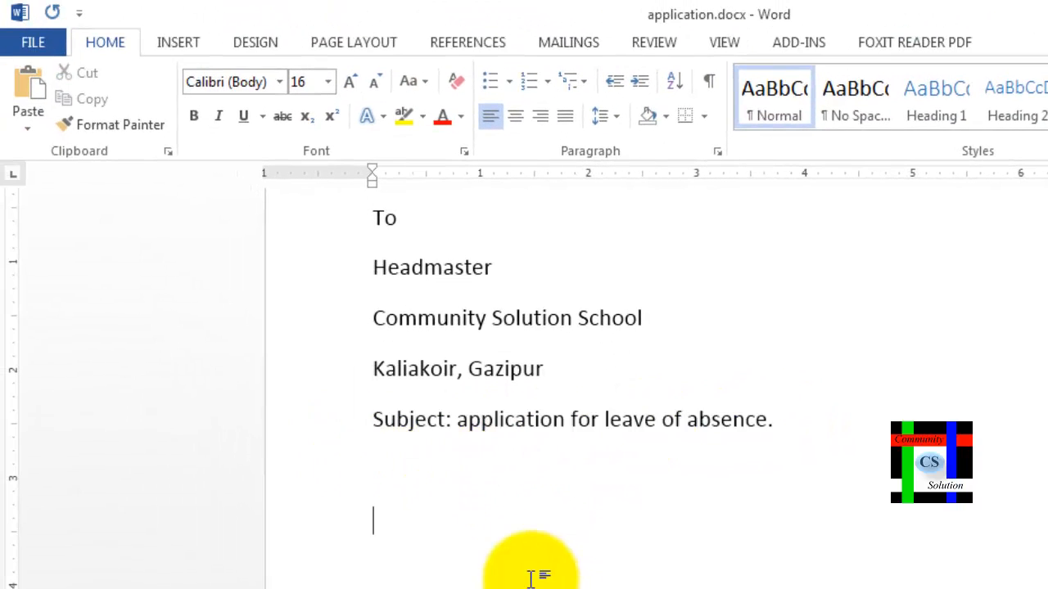
left_click(316, 431)
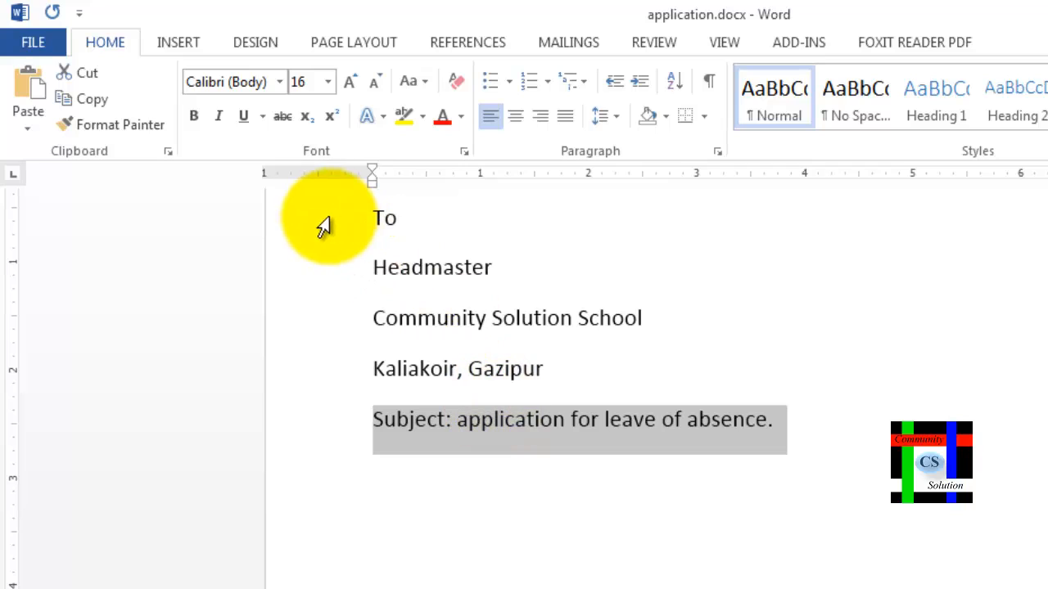
left_click(199, 114)
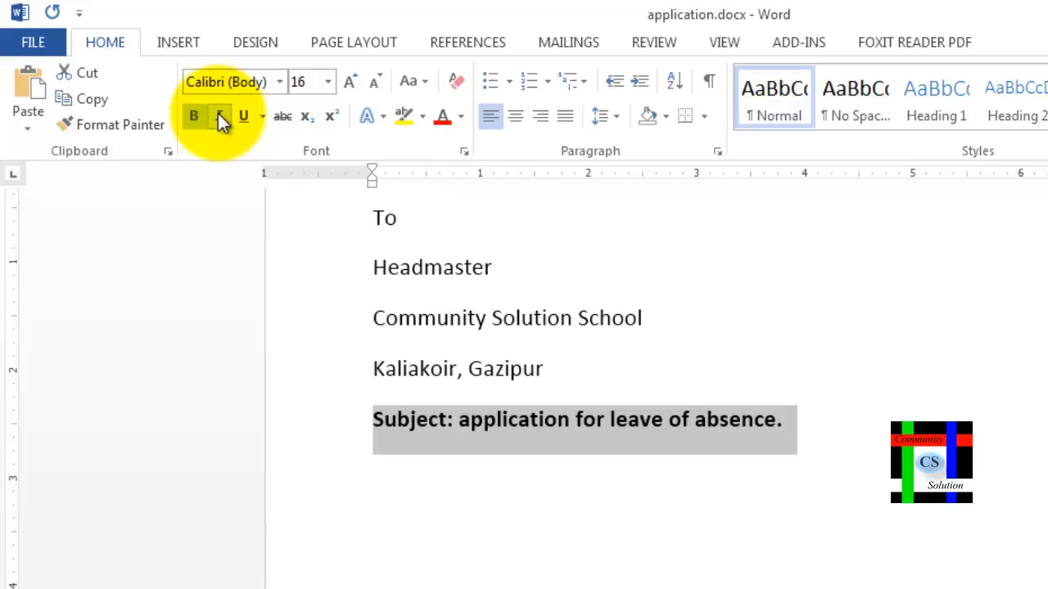
- Try italic and underline on the subject line, clear all its font styles and reapply bold
left_click(221, 118)
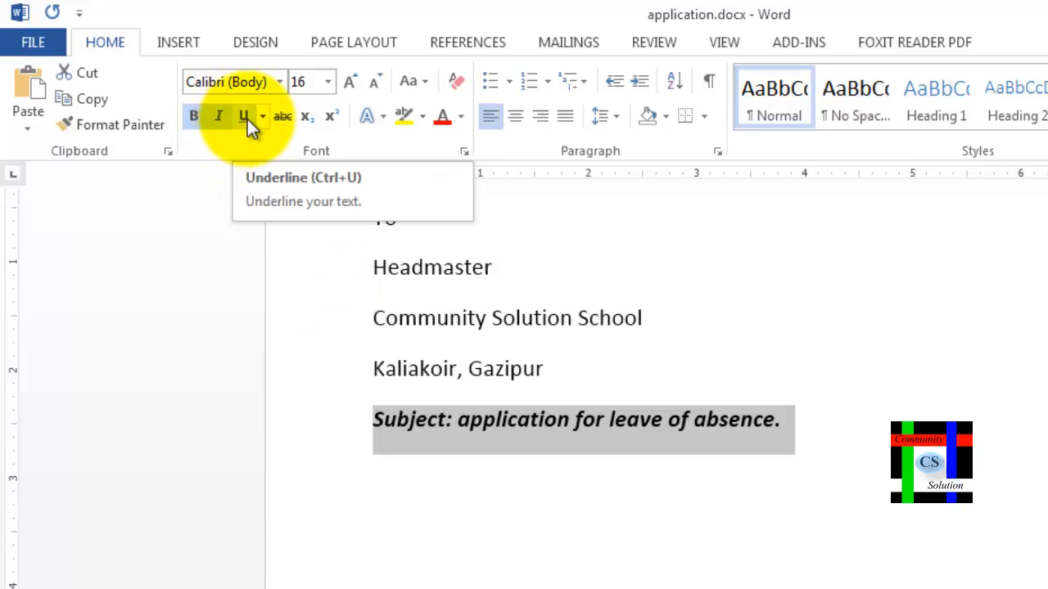
left_click(247, 118)
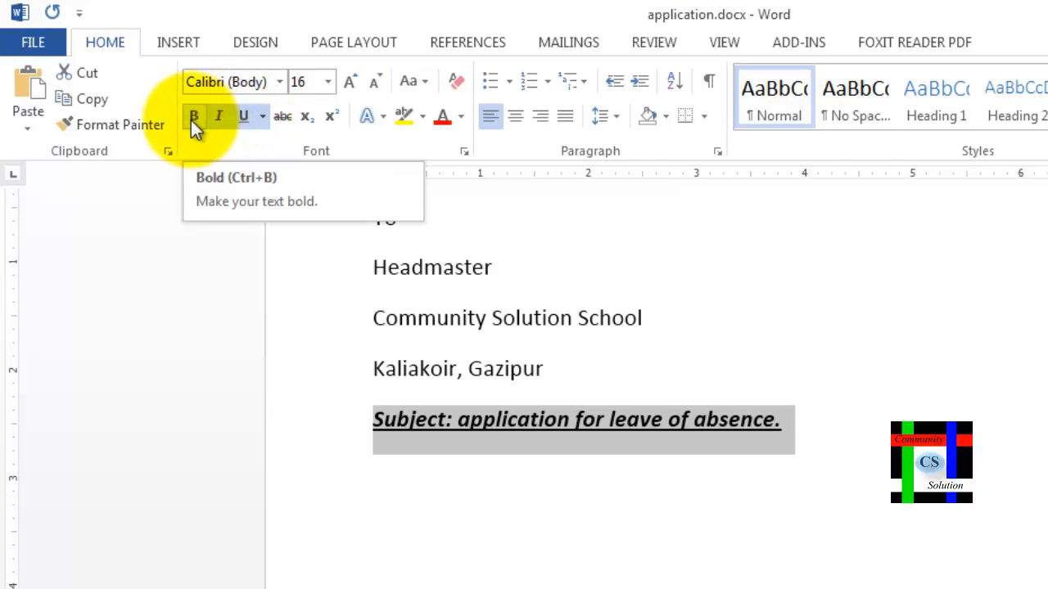
left_click(243, 116)
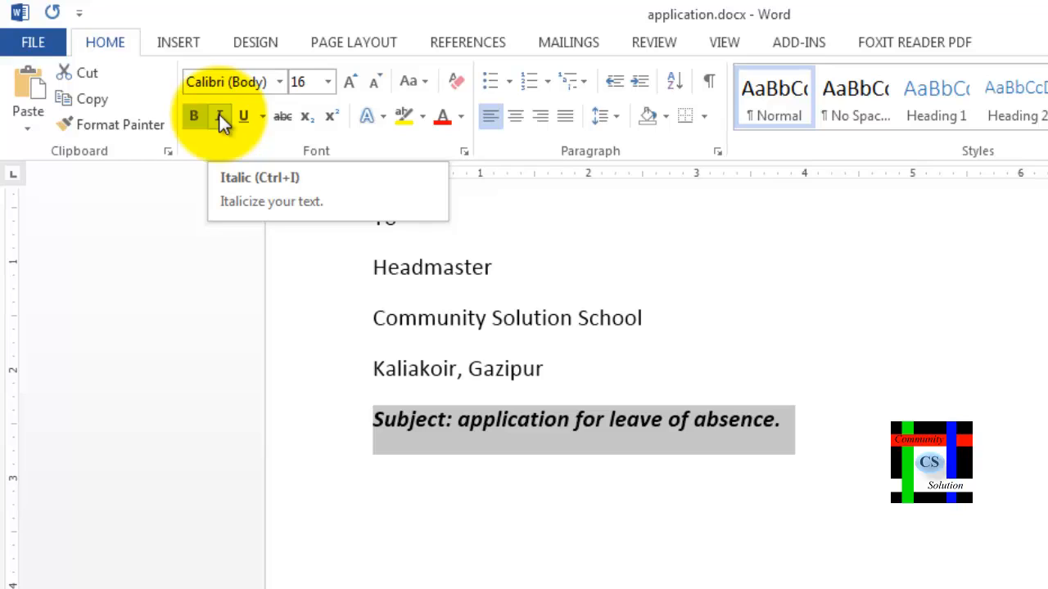
left_click(218, 115)
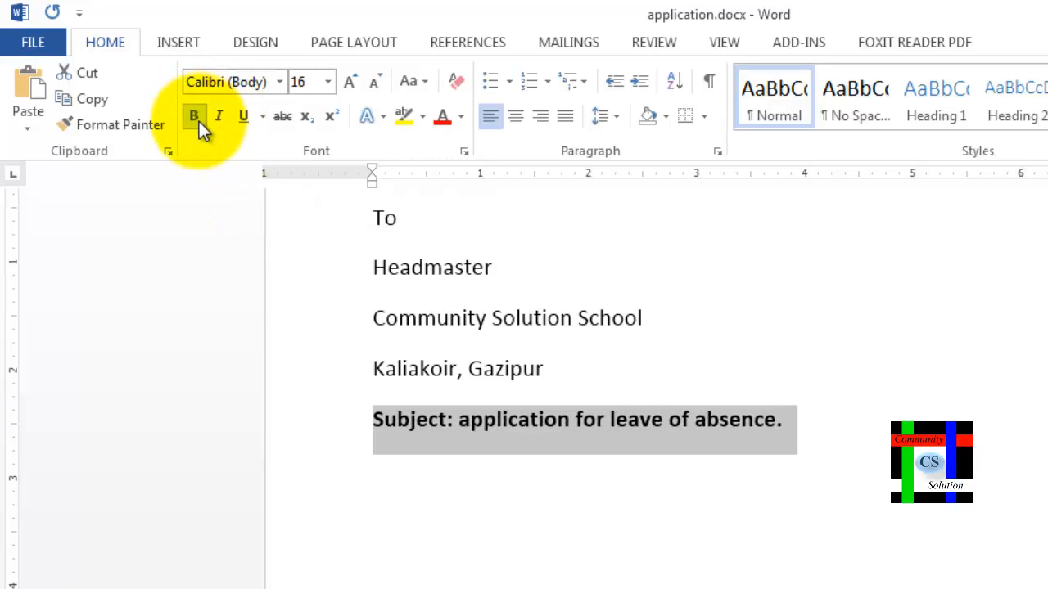
left_click(193, 121)
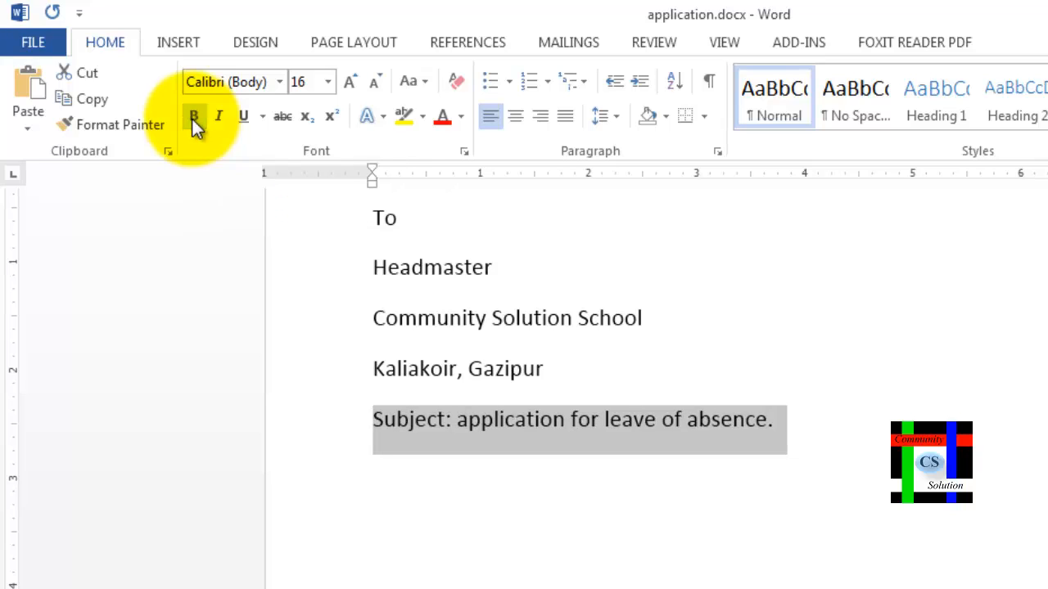
left_click(199, 120)
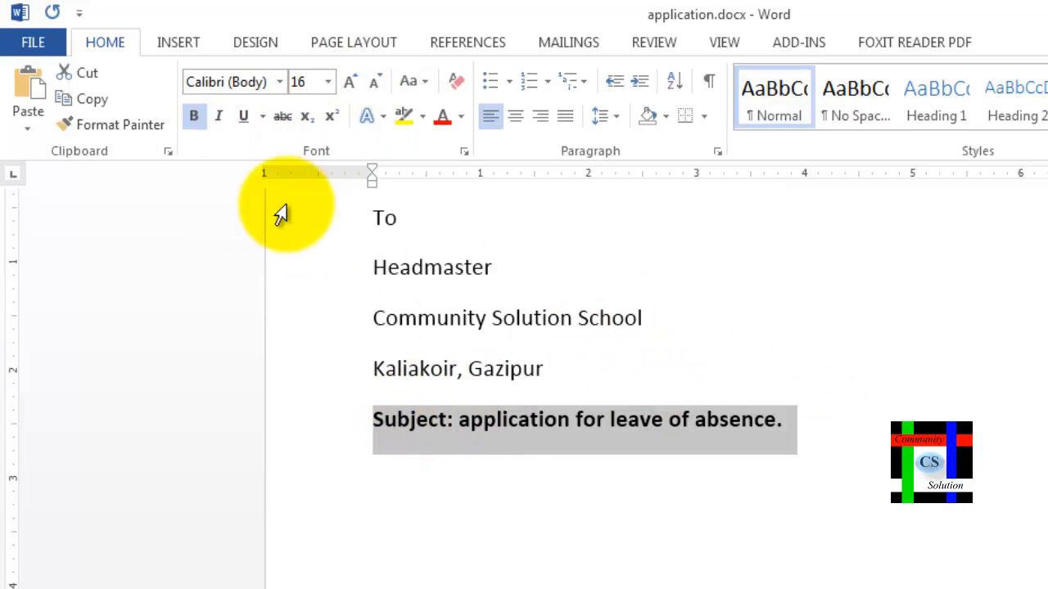
- Write "Sir," and below it "We the student of your acshool.we have no computer lab in our school.student are not learning computer.so computer lab is very mych essential."
left_click(794, 427)
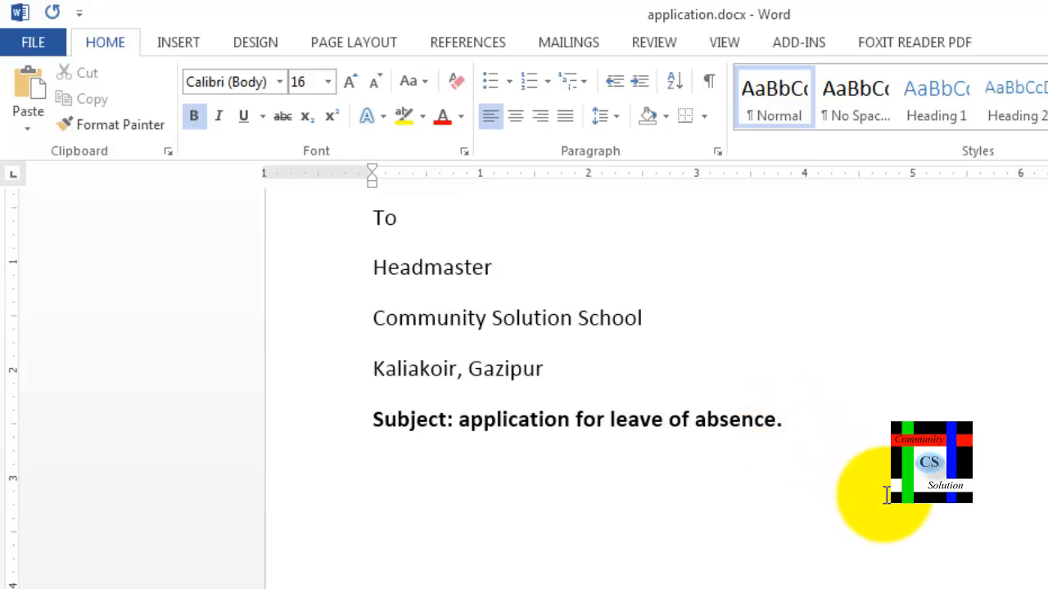
key("Return")
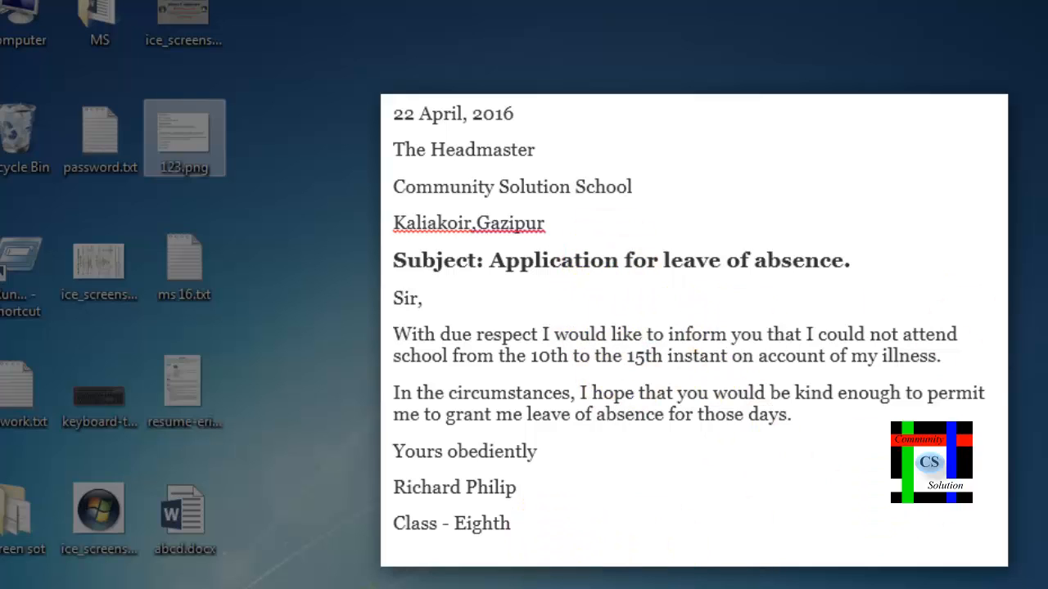
left_click(562, 588)
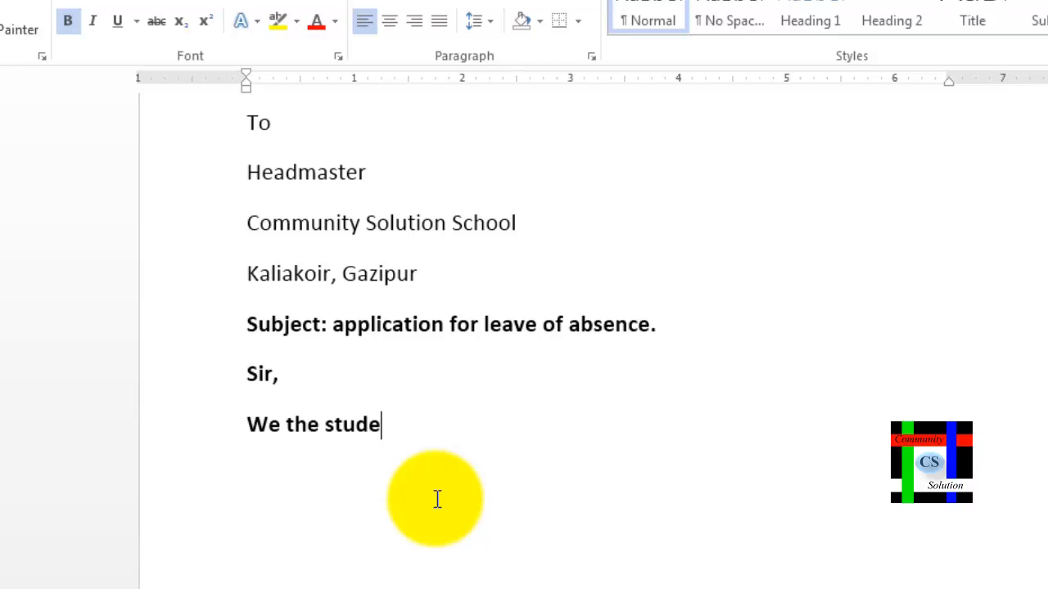
type("nt of your acshool.we have no computer lab in our school.student are not learning computer.so computer lab is very mych essential.")
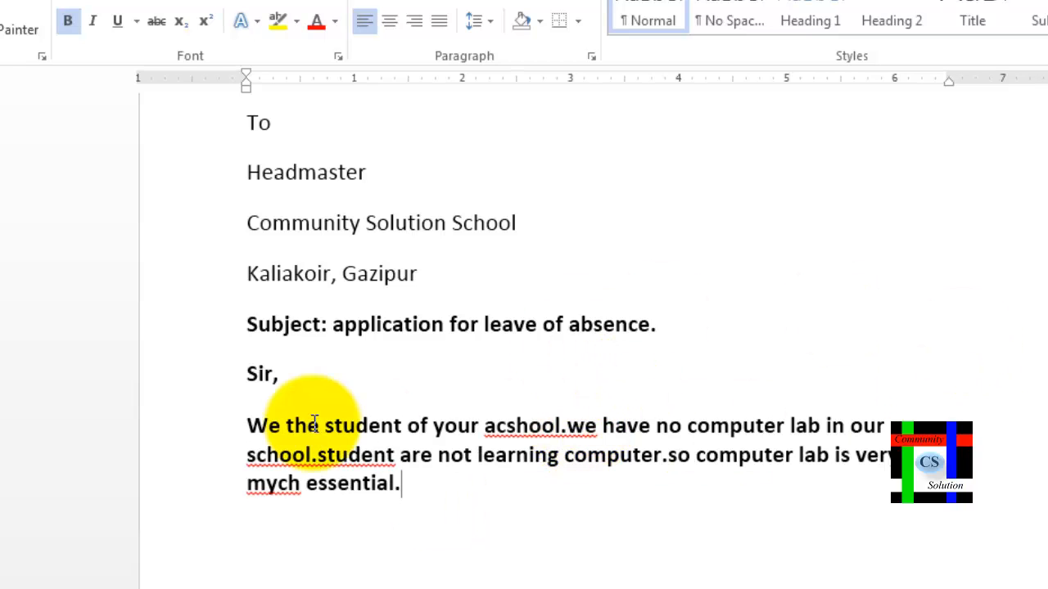
- Check the flagged word "acshool" in the body paragraph for spelling suggestions and correct it manually to "school"
scroll(426, 467, "down", 1)
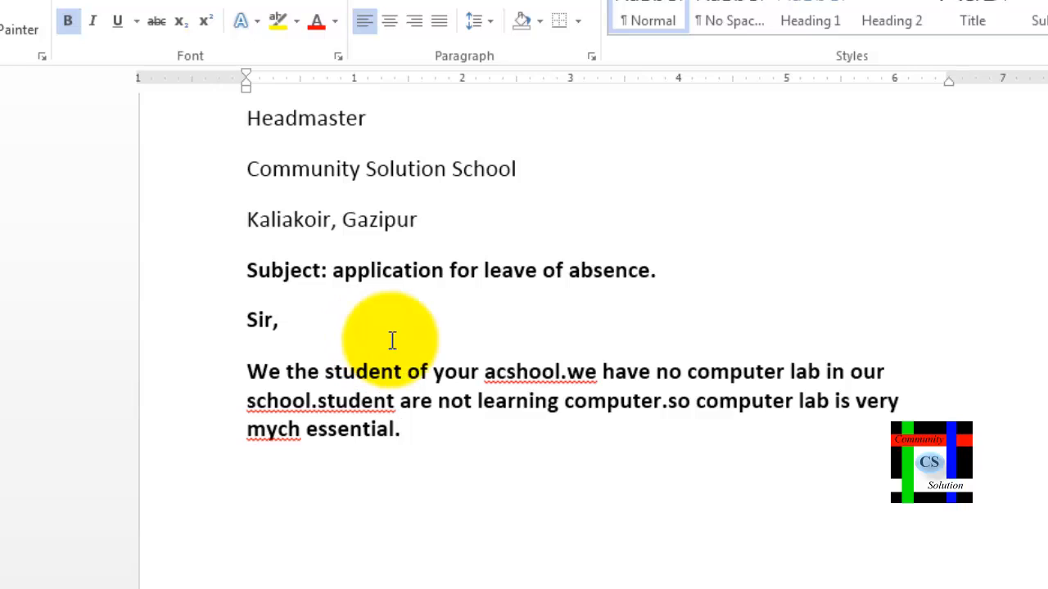
right_click(517, 373)
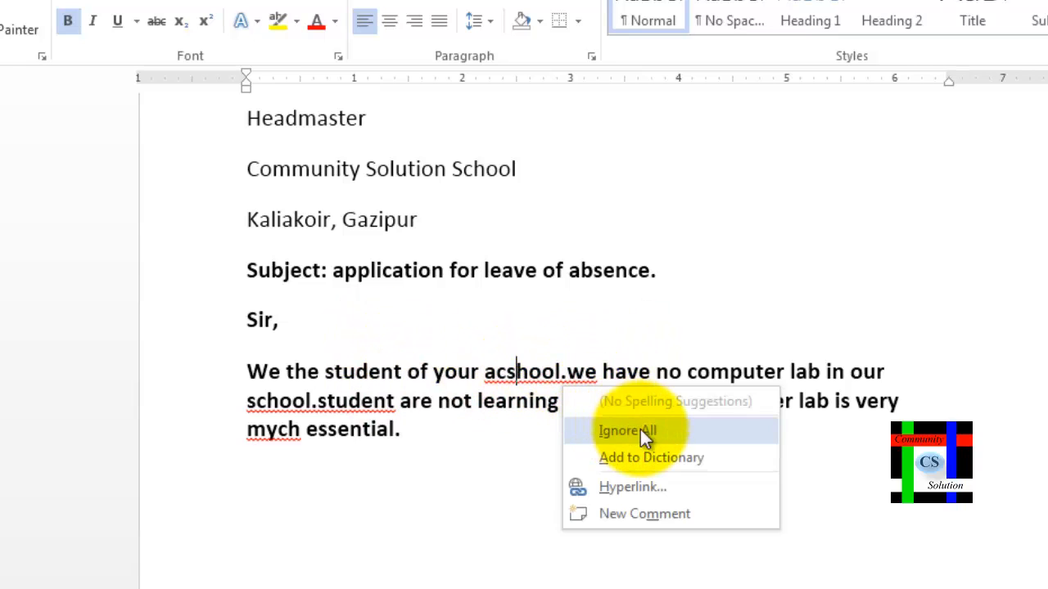
left_click(537, 458)
right_click(555, 378)
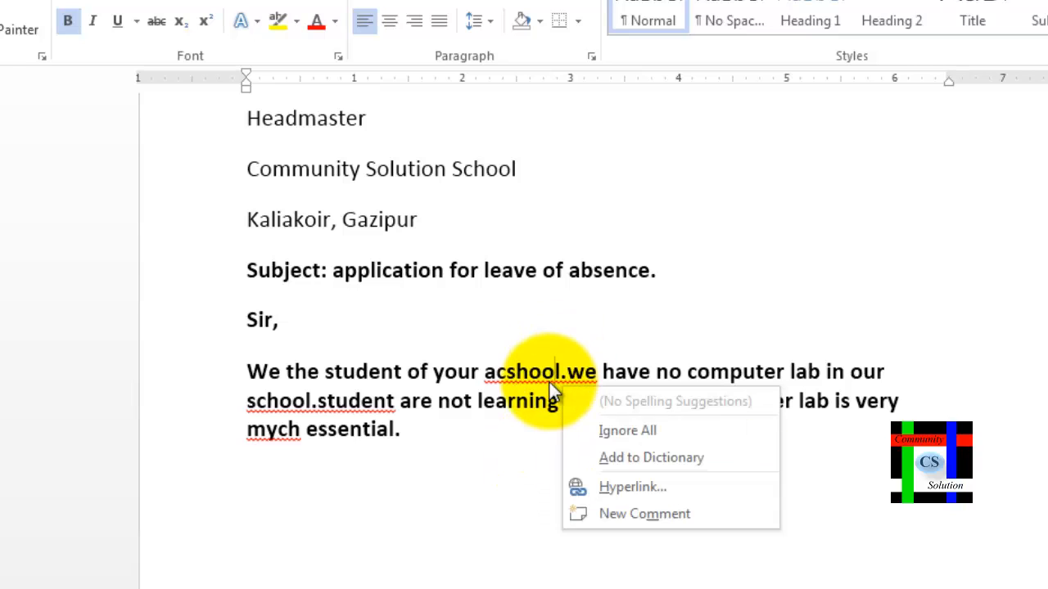
left_click(525, 450)
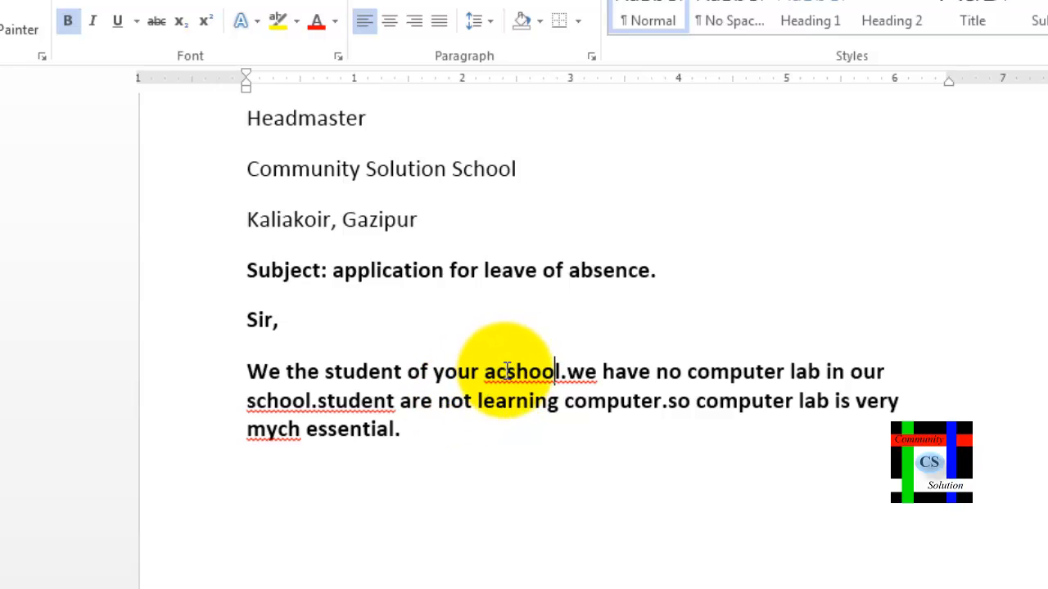
key("BackSpace")
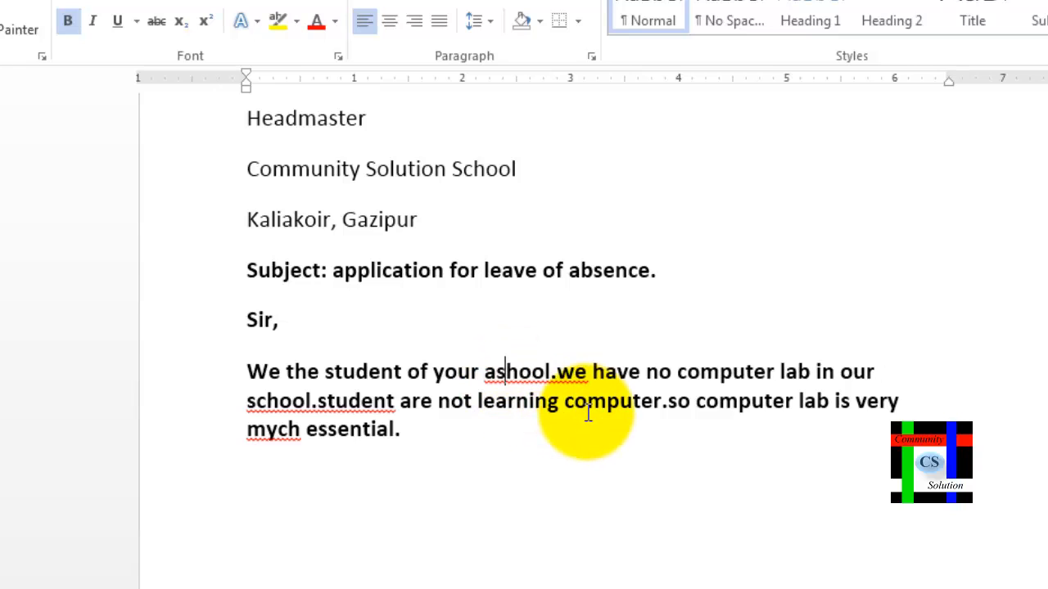
key("BackSpace")
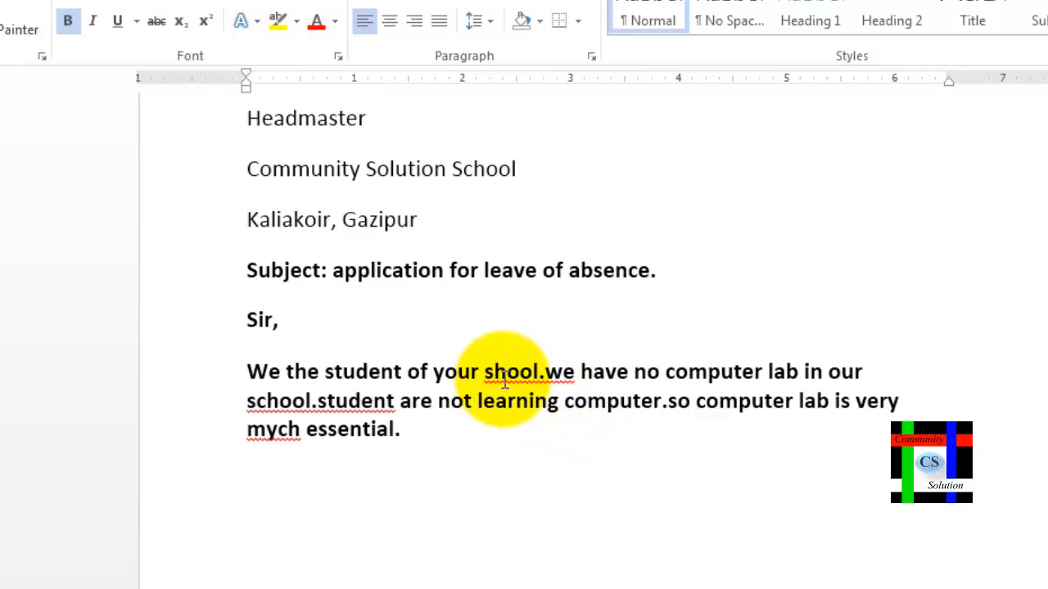
key("Right")
type("c")
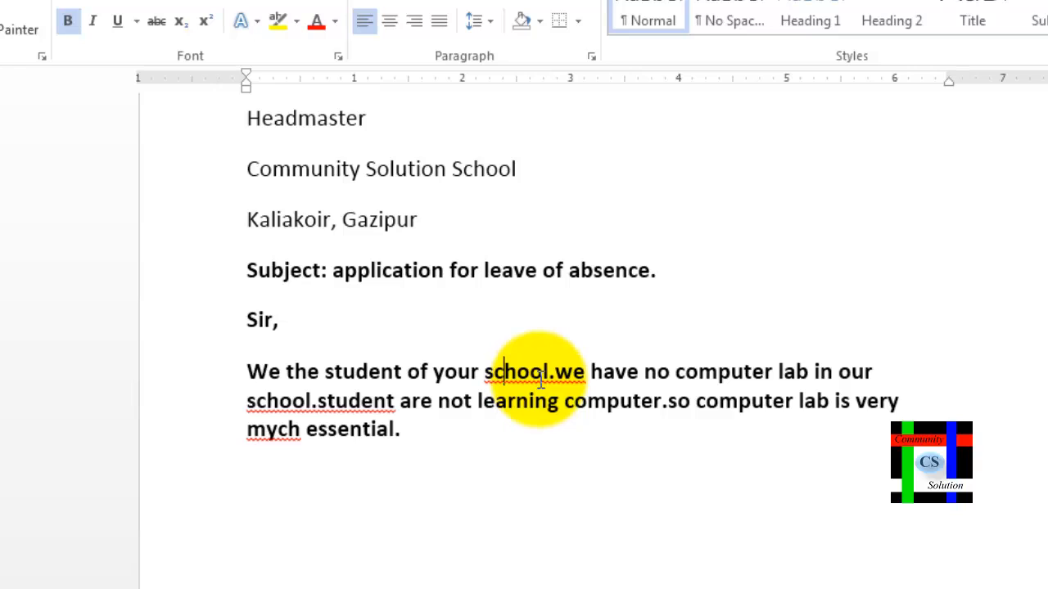
- Fix the sentence spacing and capitals in the body paragraph by accepting the suggestions "school. We" and "school. Student"
right_click(540, 379)
left_click(628, 405)
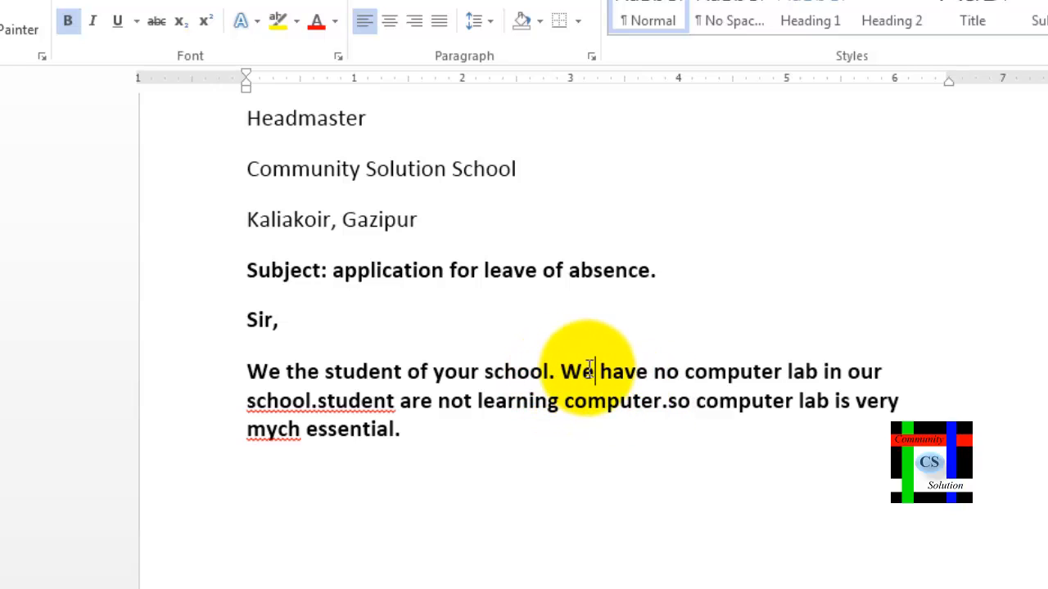
right_click(330, 402)
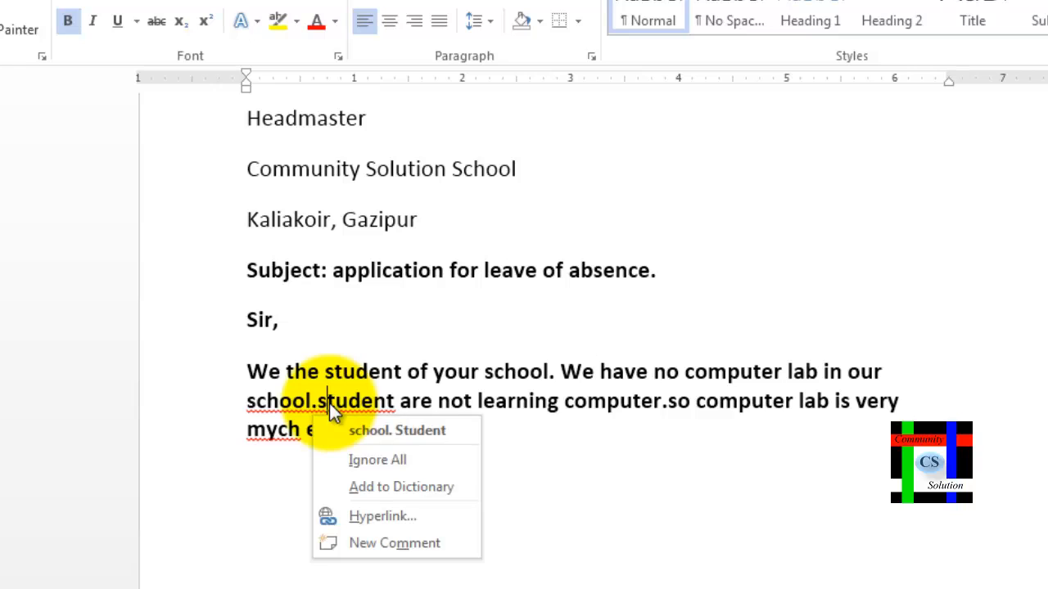
left_click(414, 434)
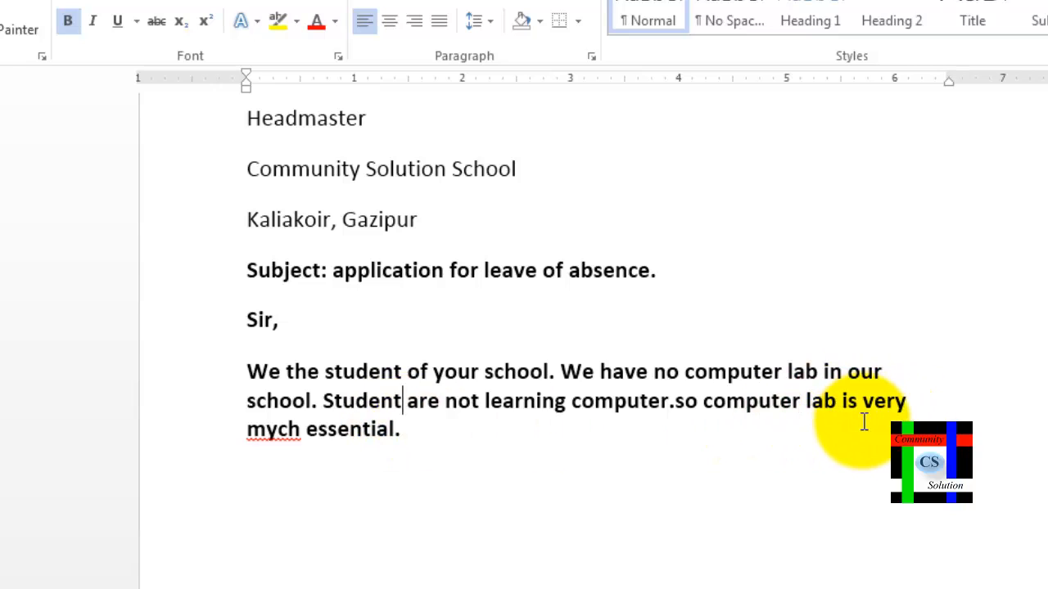
- Correct the flagged word "mych" in the body paragraph by accepting the spelling suggestion "much"
right_click(268, 439)
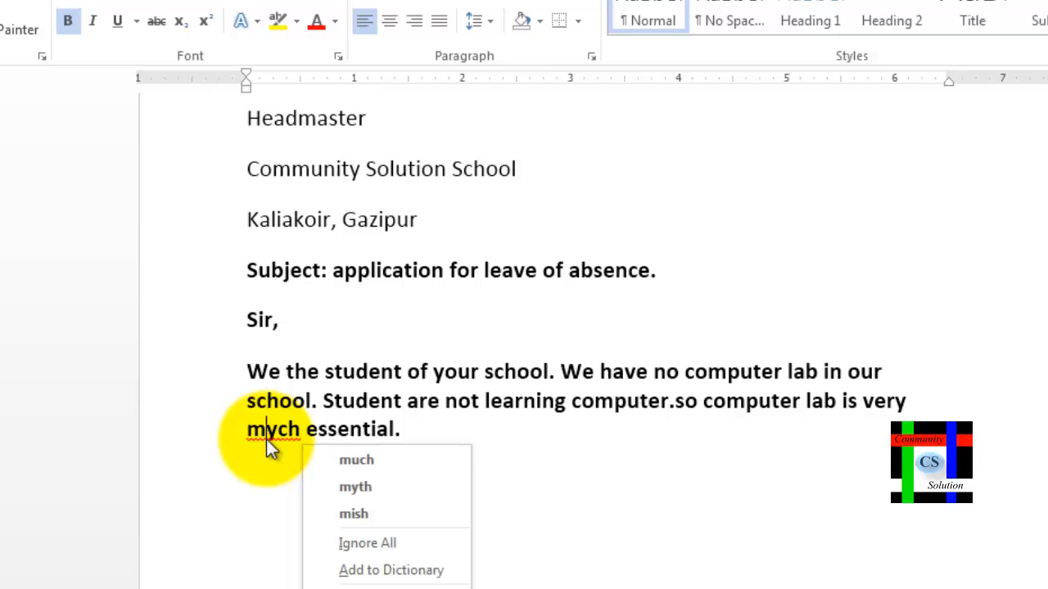
left_click(361, 463)
scroll(556, 428, "down", 1)
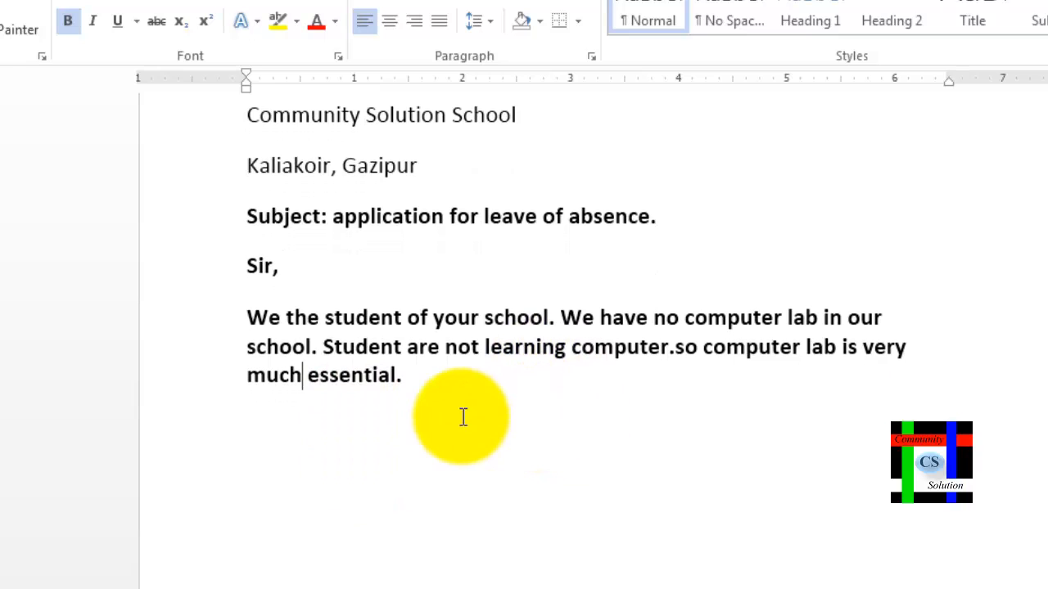
scroll(366, 368, "up", 1)
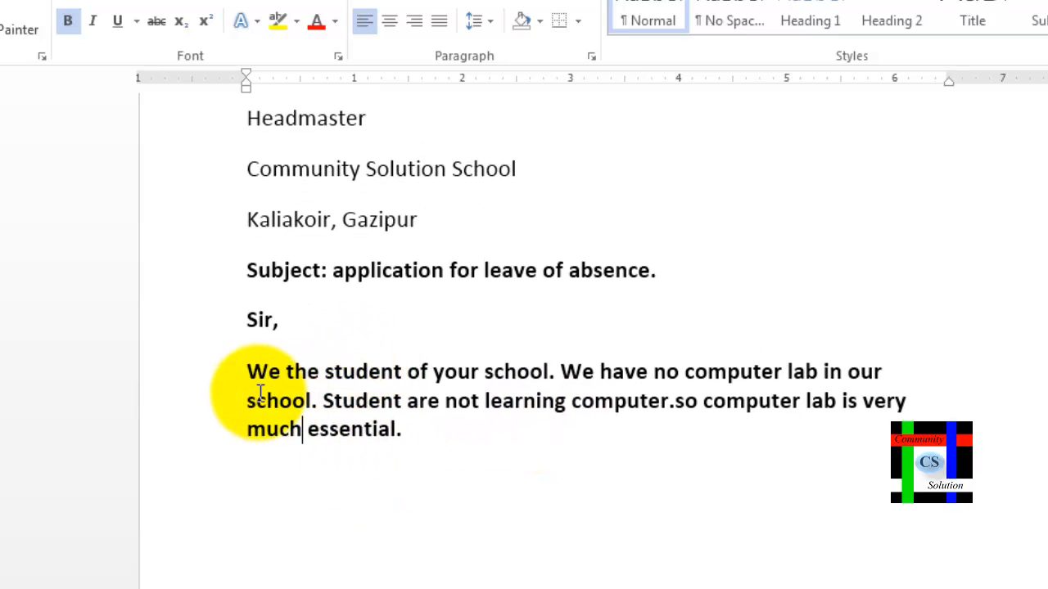
- Select the whole body paragraph beginning "We the student of your school" and remove its bold formatting
mouse_move(240, 330)
left_mouse_down()
mouse_move(772, 486)
mouse_move(920, 474)
left_mouse_up()
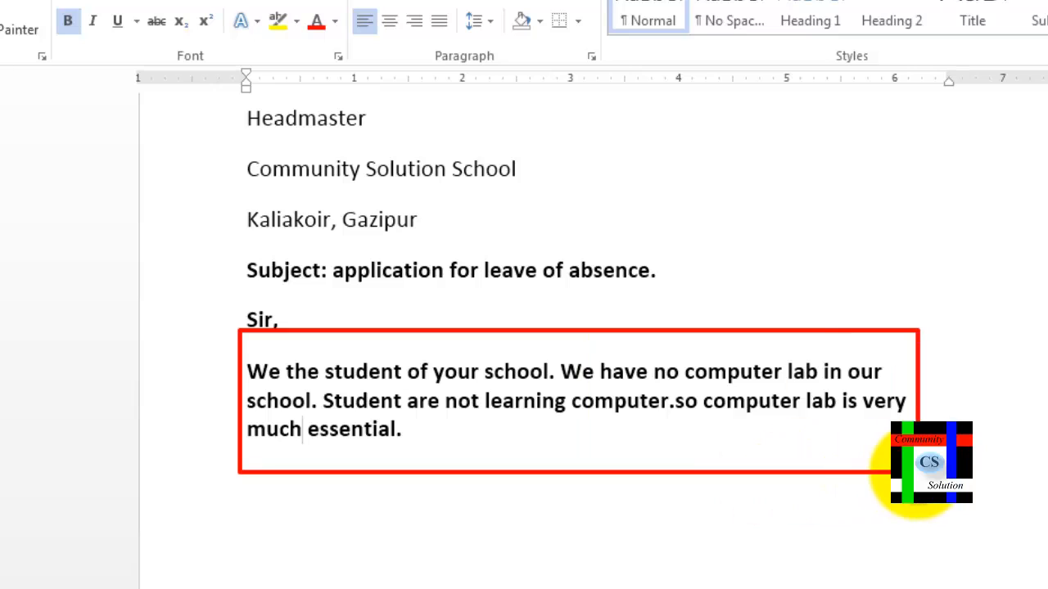
key("Escape")
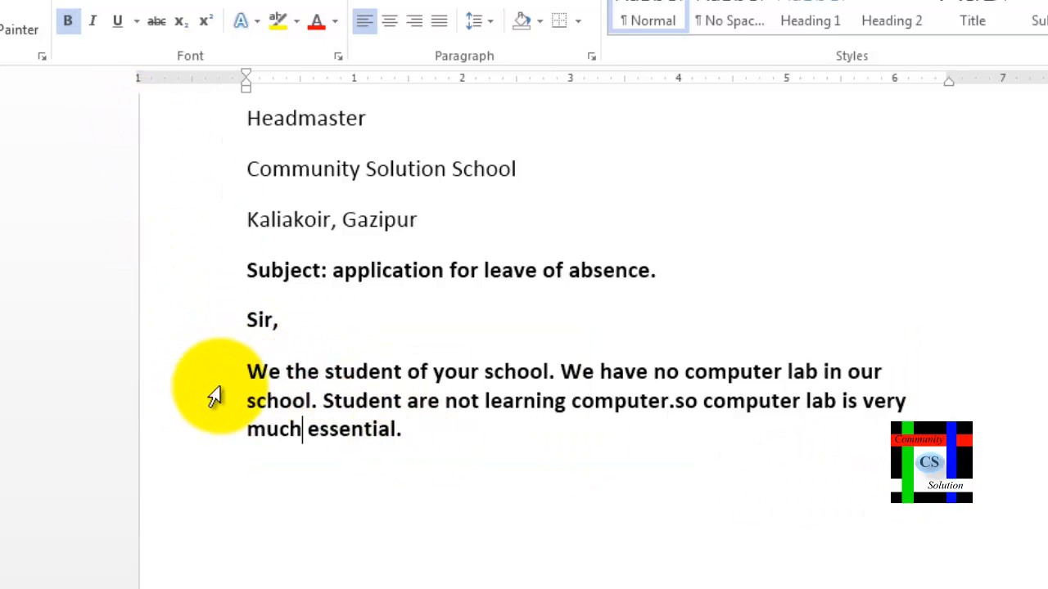
left_click(174, 401)
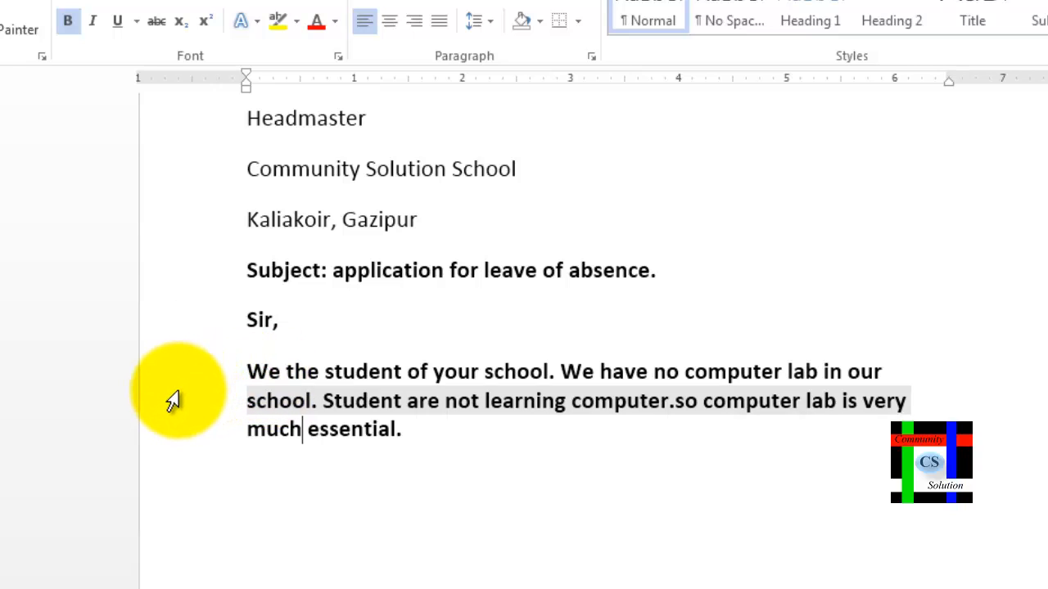
left_click(702, 481)
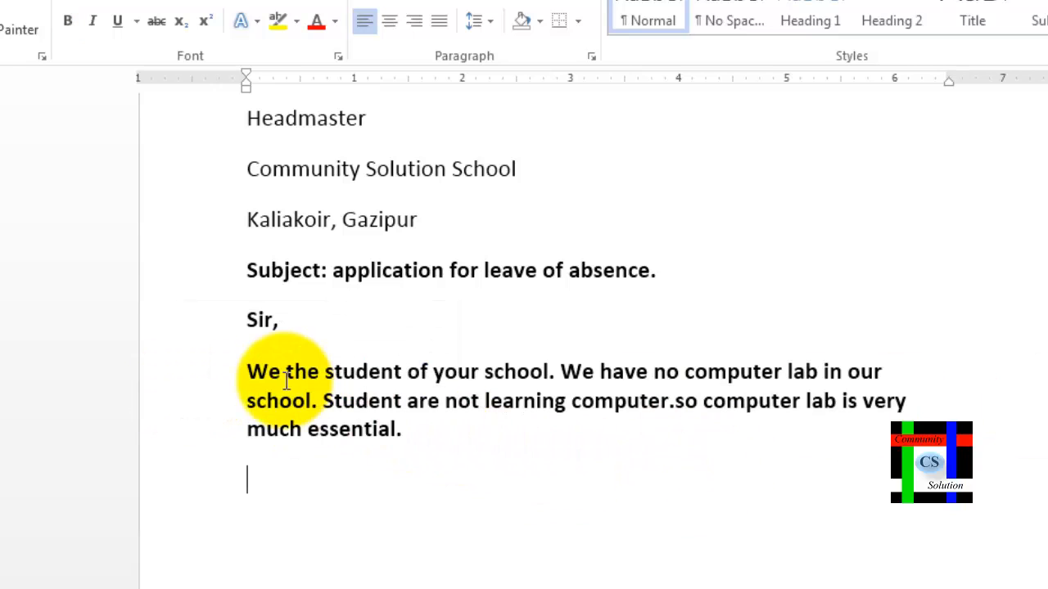
double_click(172, 405)
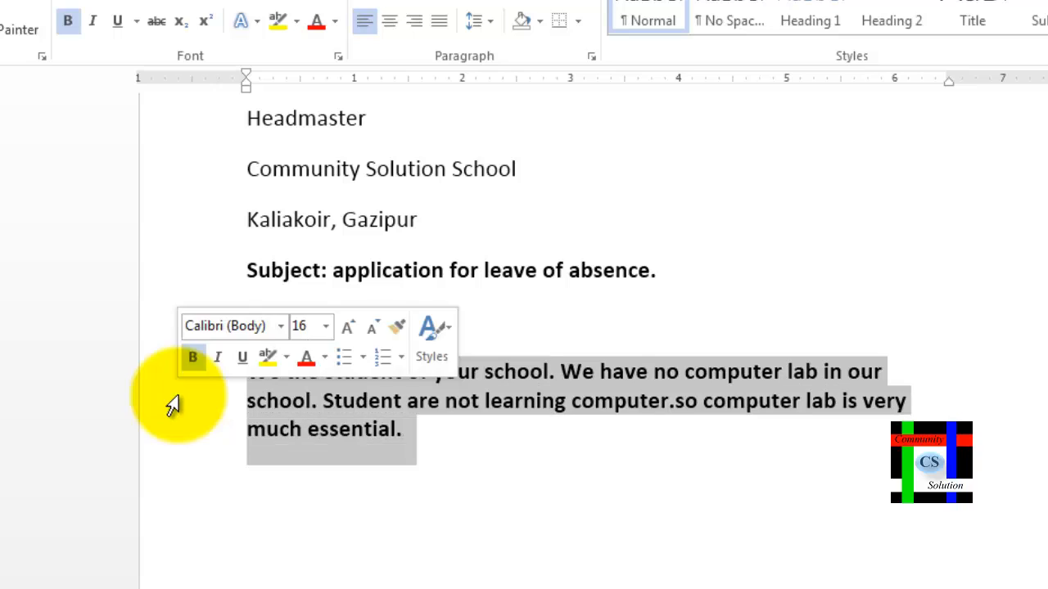
scroll(507, 450, "down", 1)
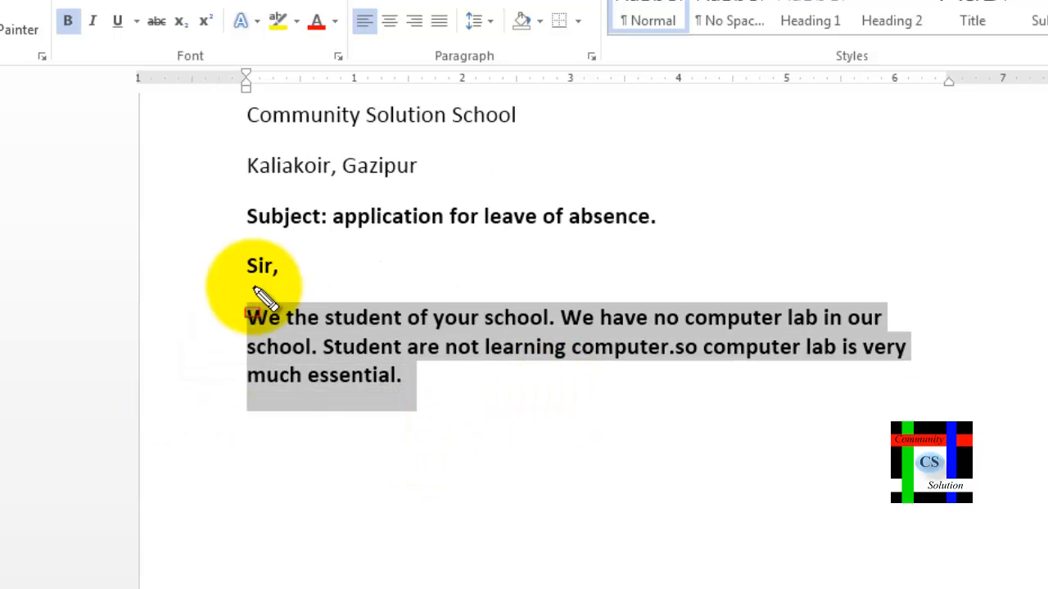
mouse_move(422, 367)
left_mouse_down()
mouse_move(876, 409)
mouse_move(933, 404)
left_mouse_up()
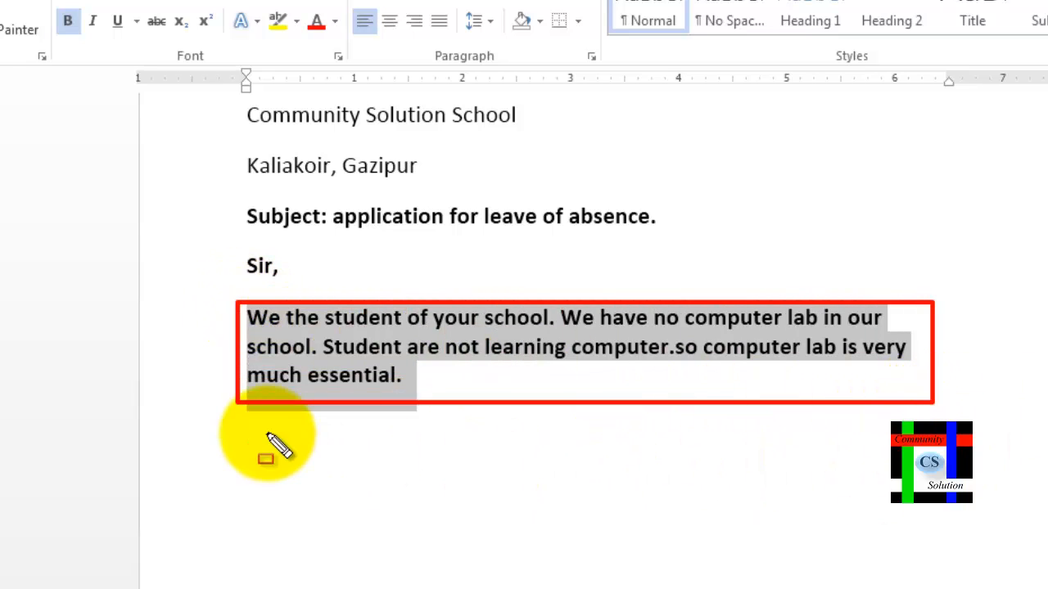
mouse_move(232, 462)
left_mouse_down()
mouse_move(484, 515)
mouse_move(989, 562)
left_mouse_up()
left_click_drag(920, 330, 1044, 337)
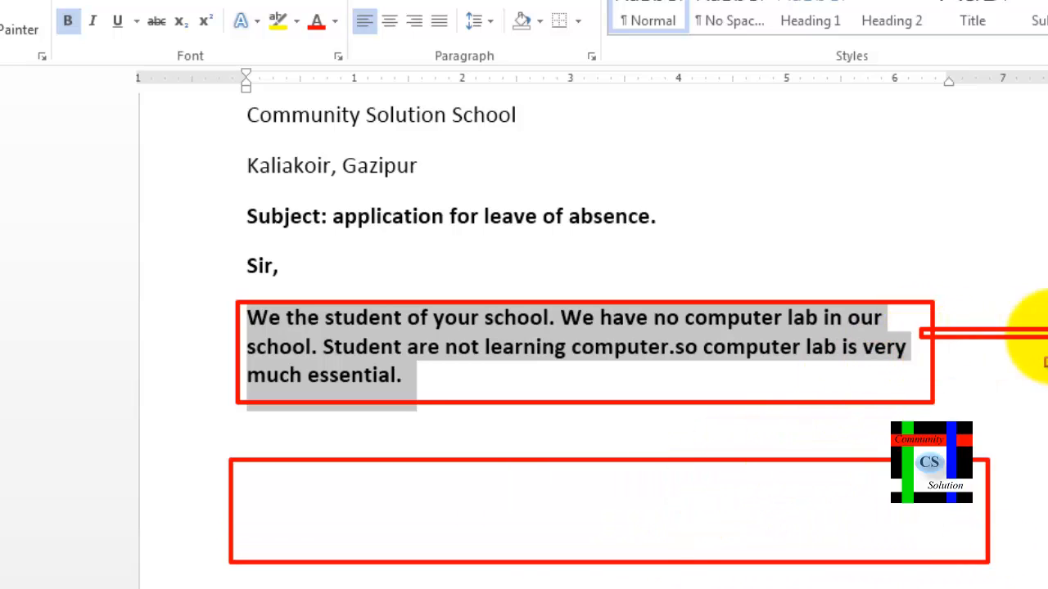
left_click_drag(974, 514, 1047, 516)
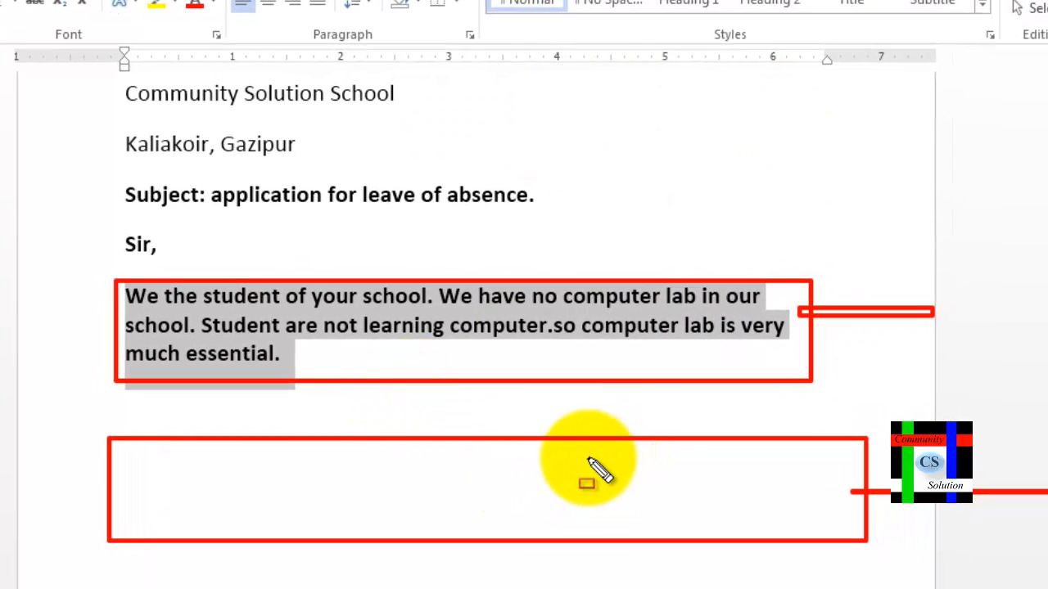
key("Escape")
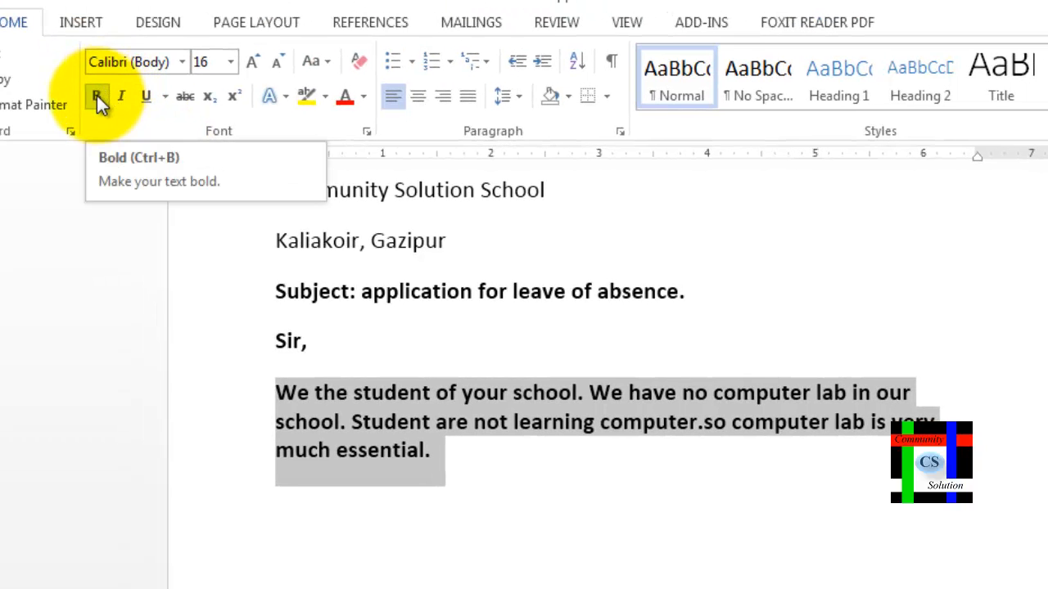
left_click(97, 97)
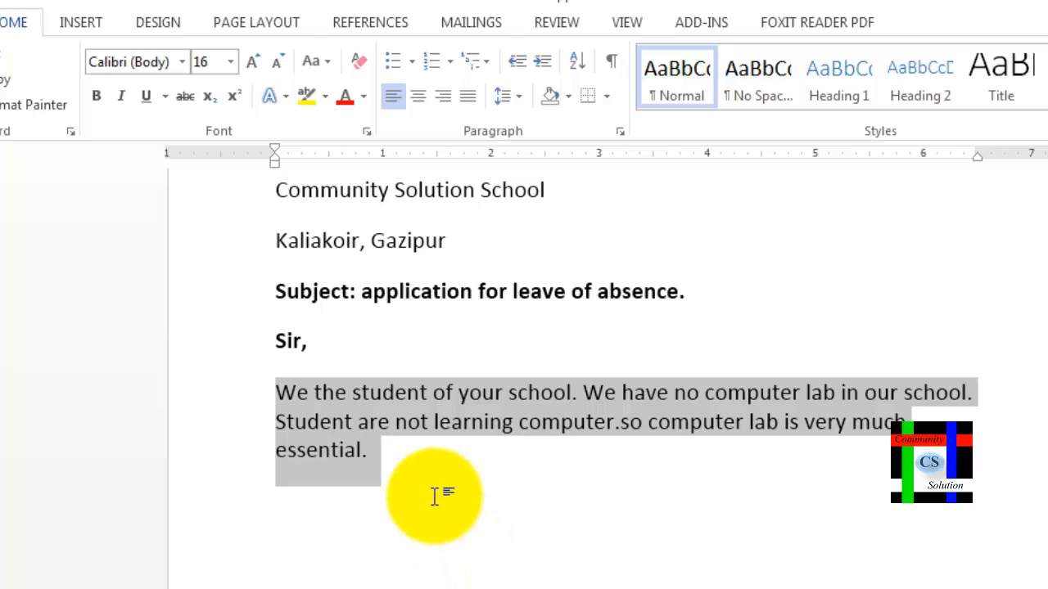
- Remove the bold formatting from the salutation line "Sir,"
left_click(303, 342)
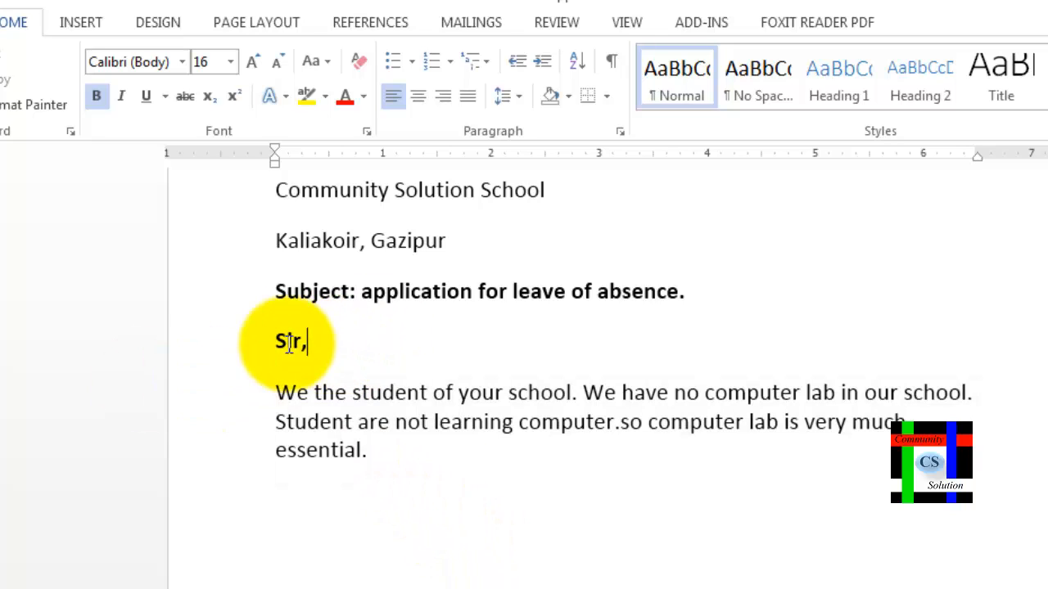
left_click(210, 347)
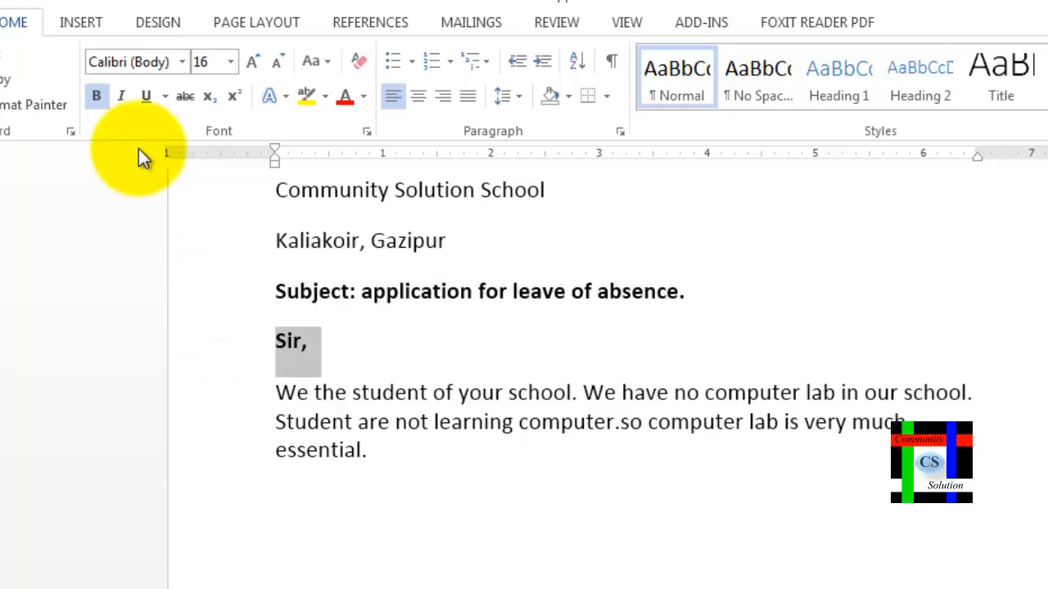
left_click(96, 98)
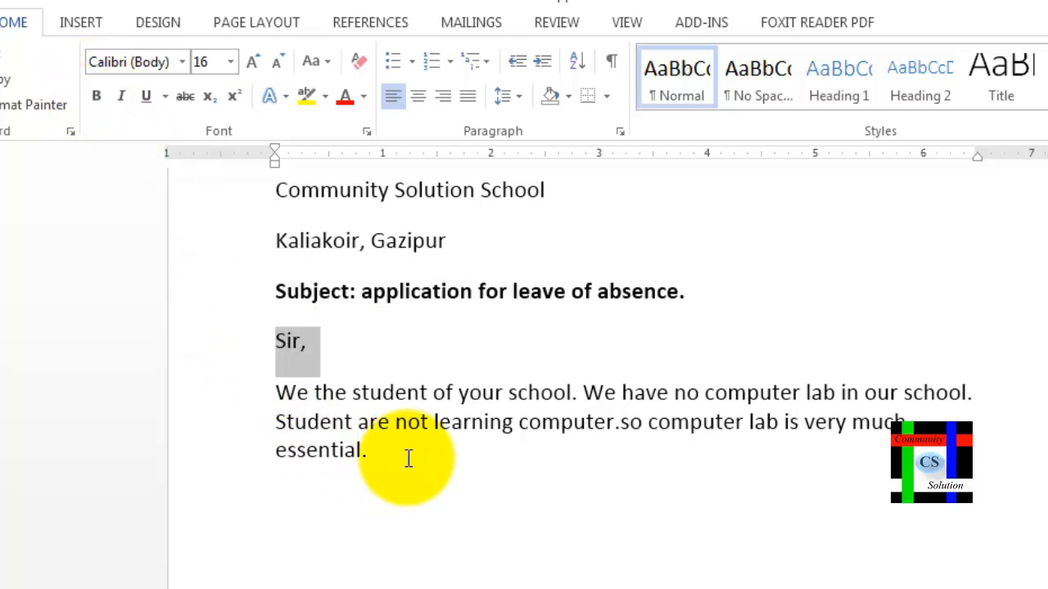
- Below the body, add "May we therw for pray and hope that you would be kind enough to st up a computer lab in our school."
left_click(409, 458)
scroll(343, 456, "down", 1)
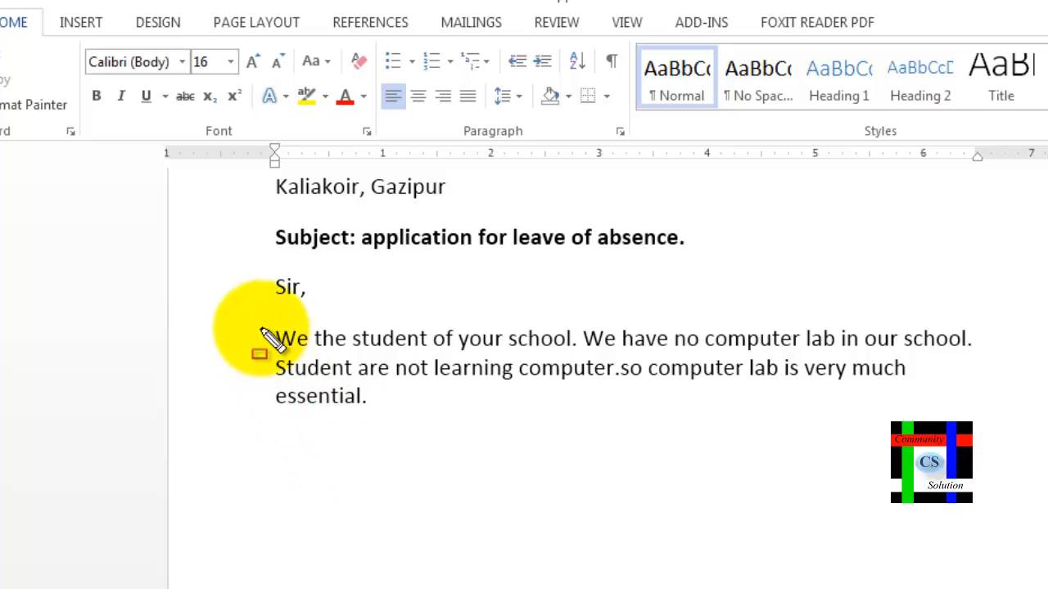
mouse_move(256, 318)
left_mouse_down()
mouse_move(480, 420)
mouse_move(984, 420)
left_mouse_up()
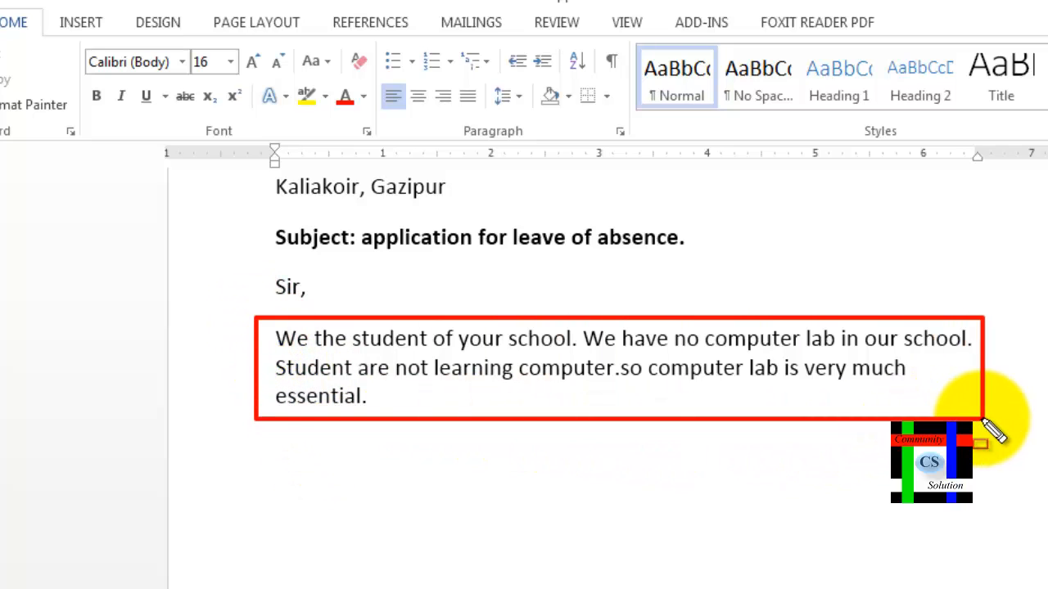
mouse_move(256, 456)
left_mouse_down()
mouse_move(396, 503)
mouse_move(942, 581)
left_mouse_up()
left_click_drag(894, 522, 939, 519)
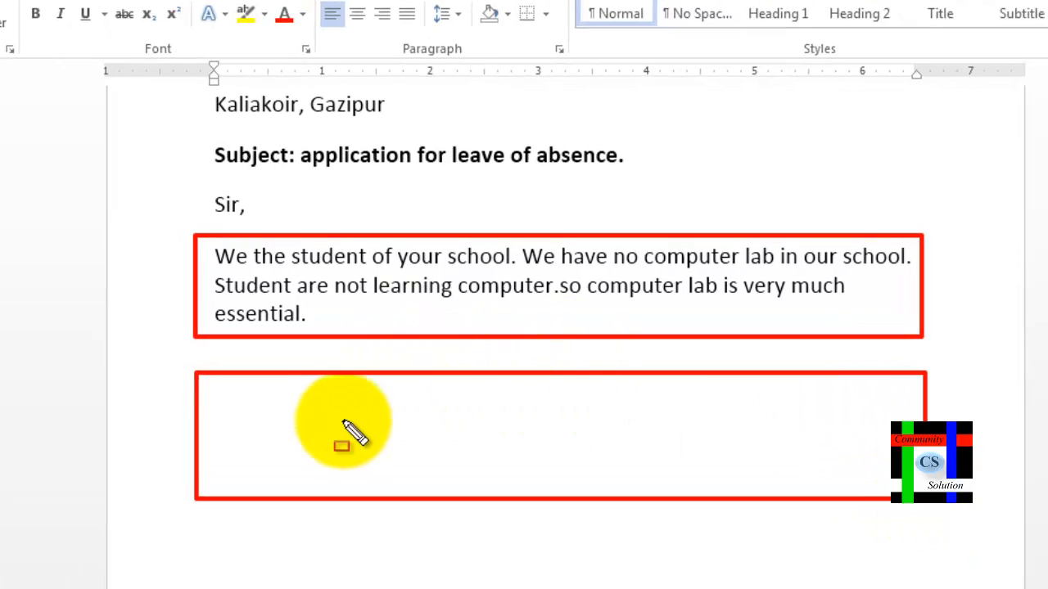
key("Escape")
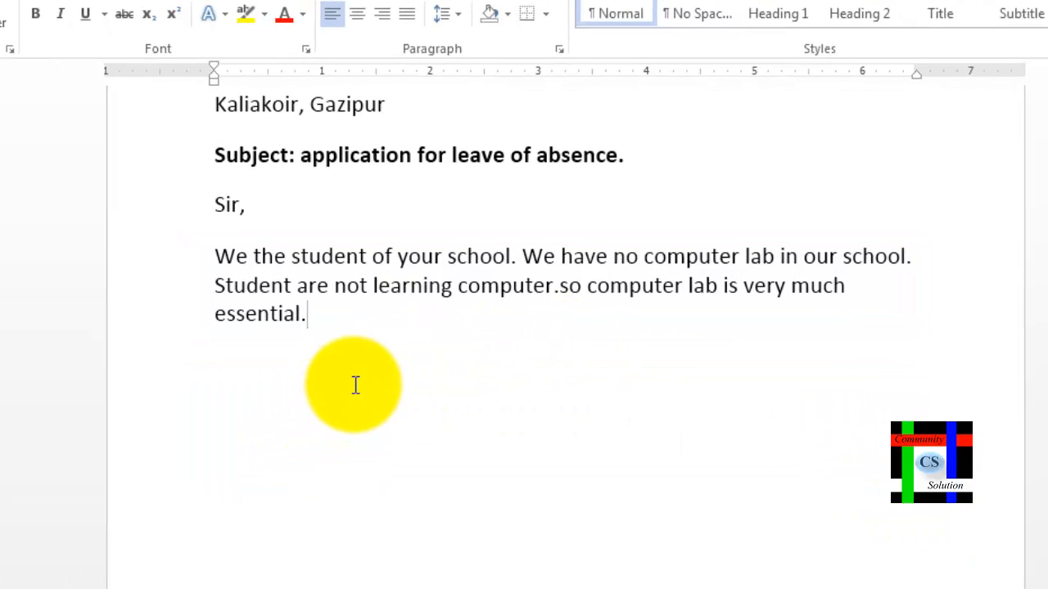
key("Return")
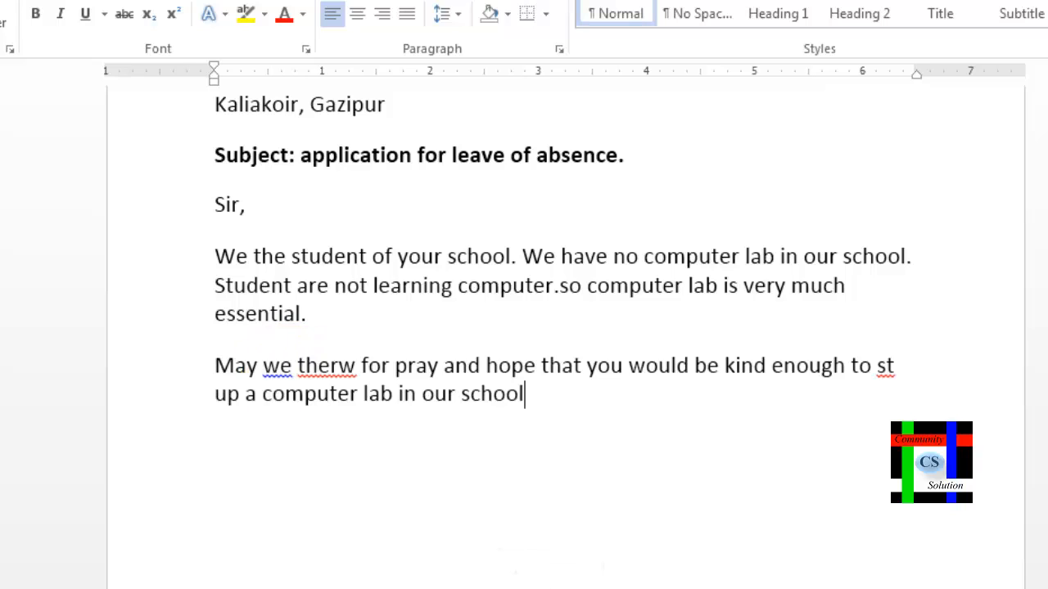
type(".")
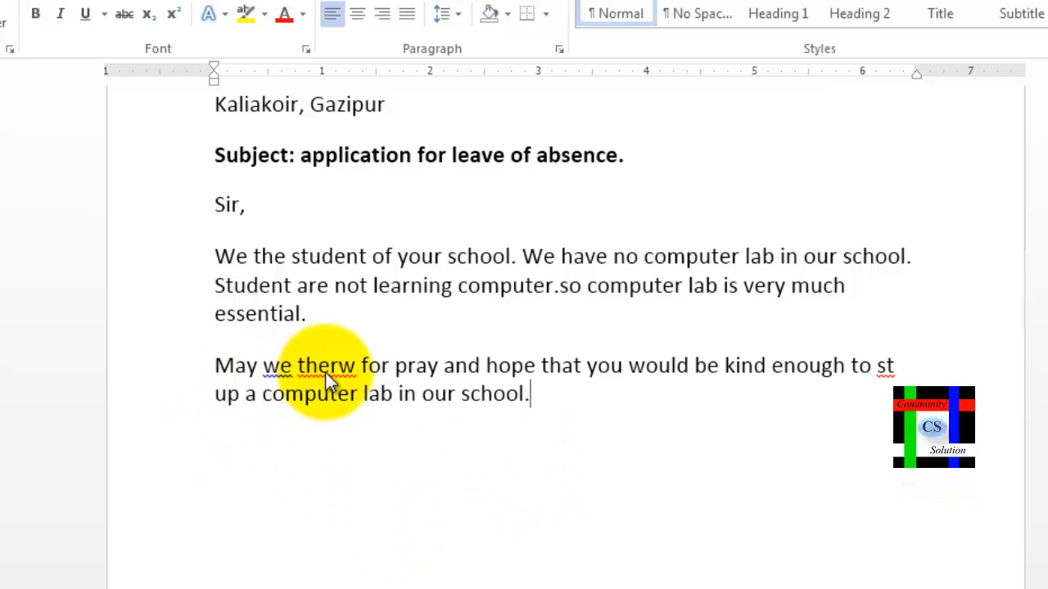
- Check the spelling suggestions for "therw", then correct it to "therefore" and "st" to "set" in the second body paragraph
right_click(326, 374)
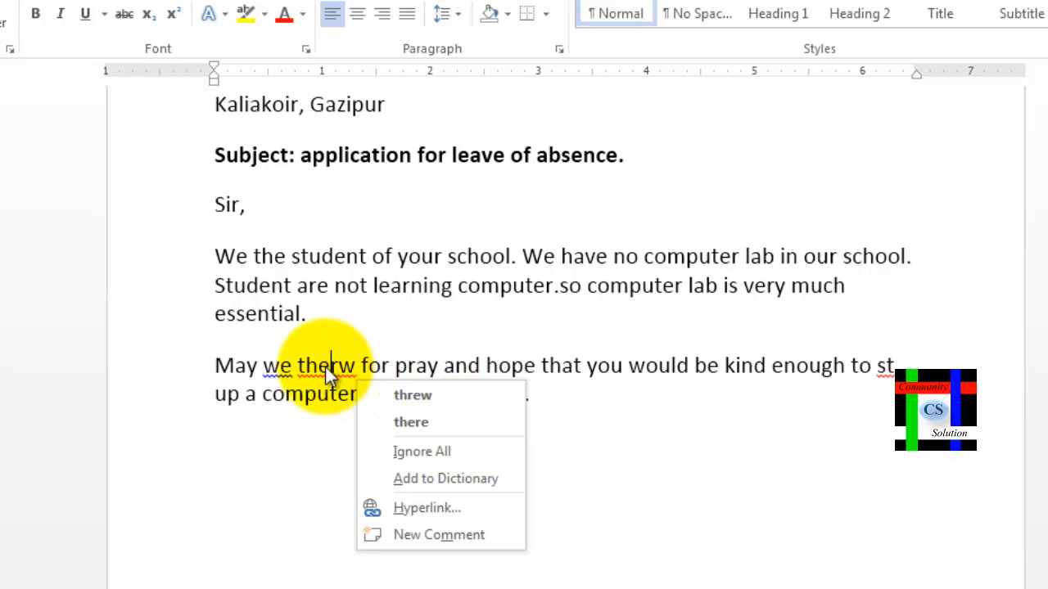
key("Escape")
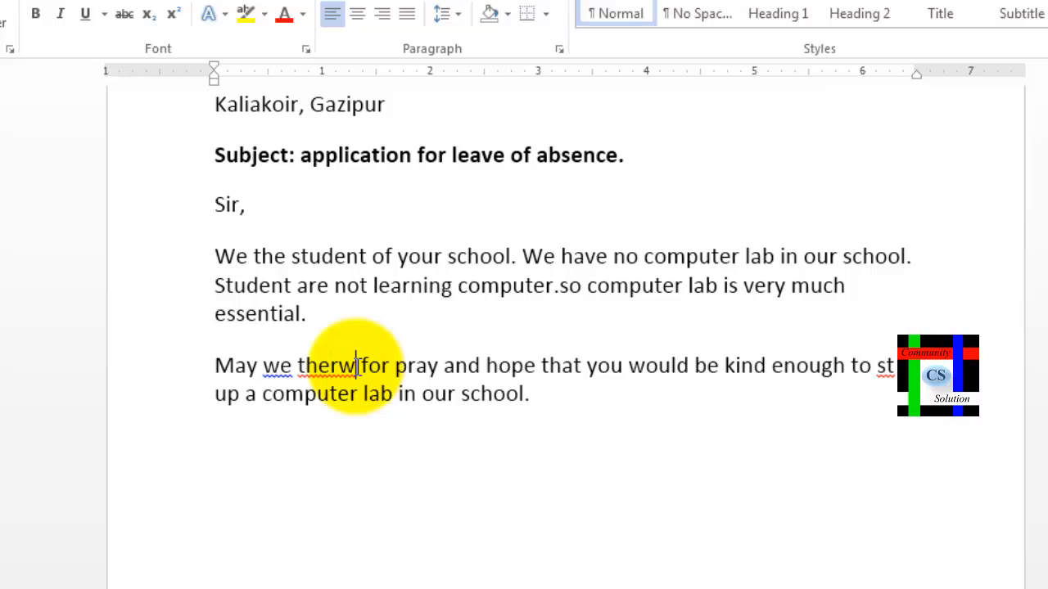
key("BackSpace")
key("BackSpace")
key("BackSpace")
type("eref")
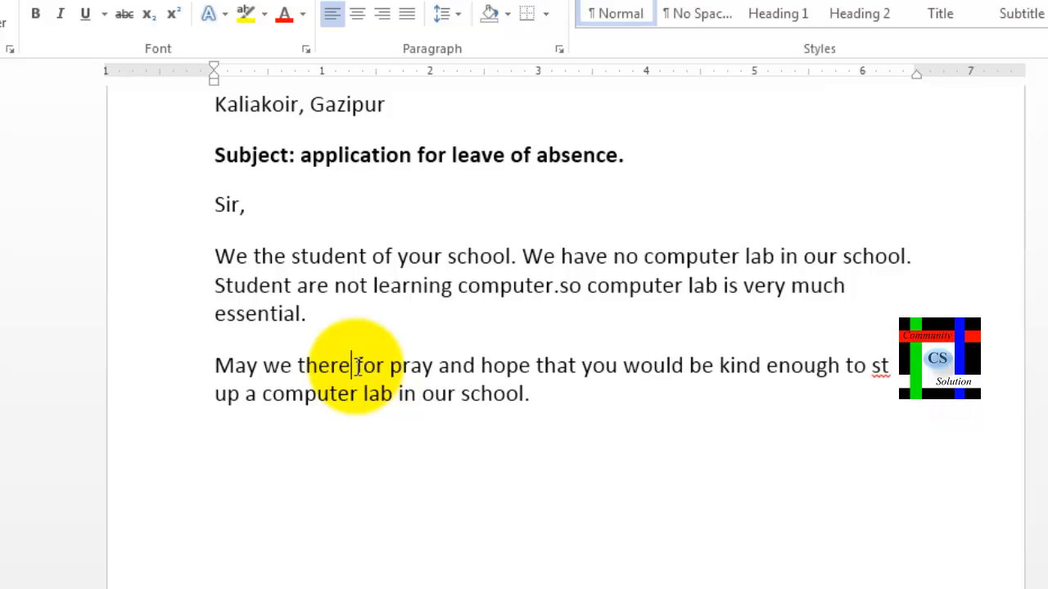
type("ore")
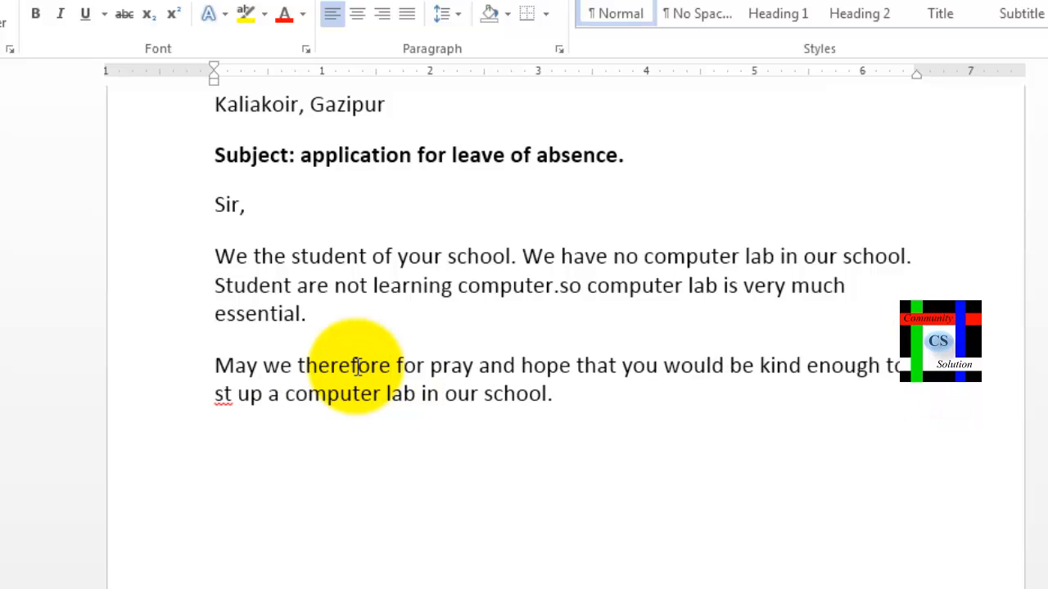
left_click(577, 398)
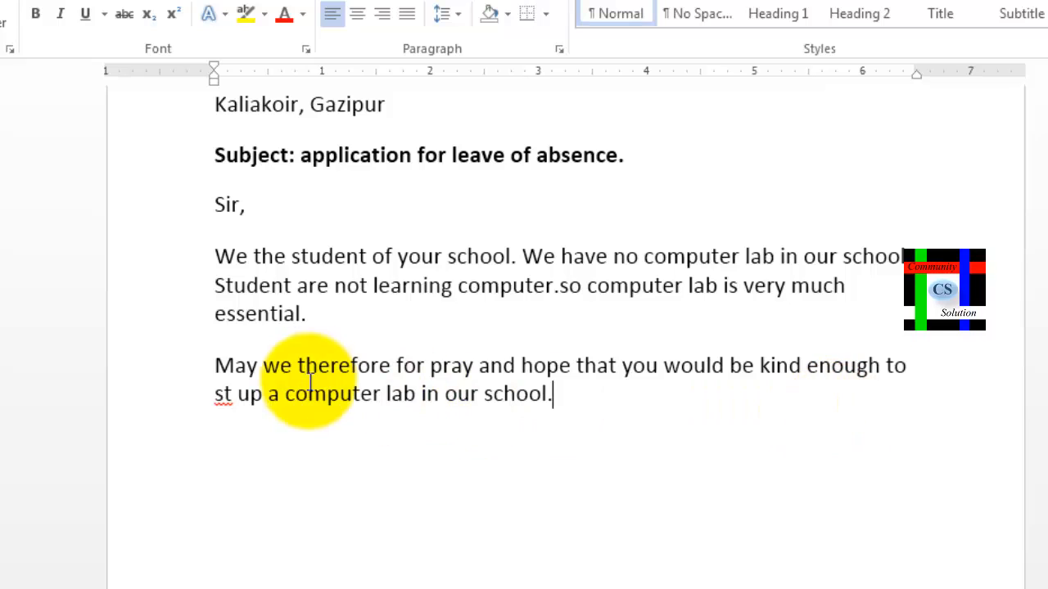
left_click(221, 396)
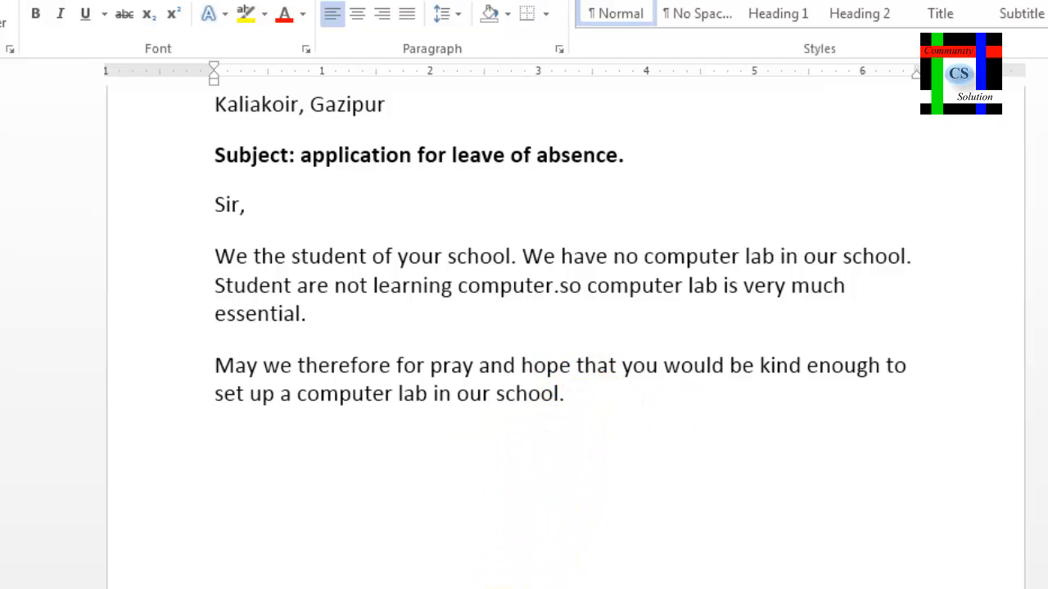
- Following the closing lines of the sample letter 123.png in Picasa Photo Viewer, add "Yours obediently", the sender's full name and "Class-9" below the body
key("alt+Tab")
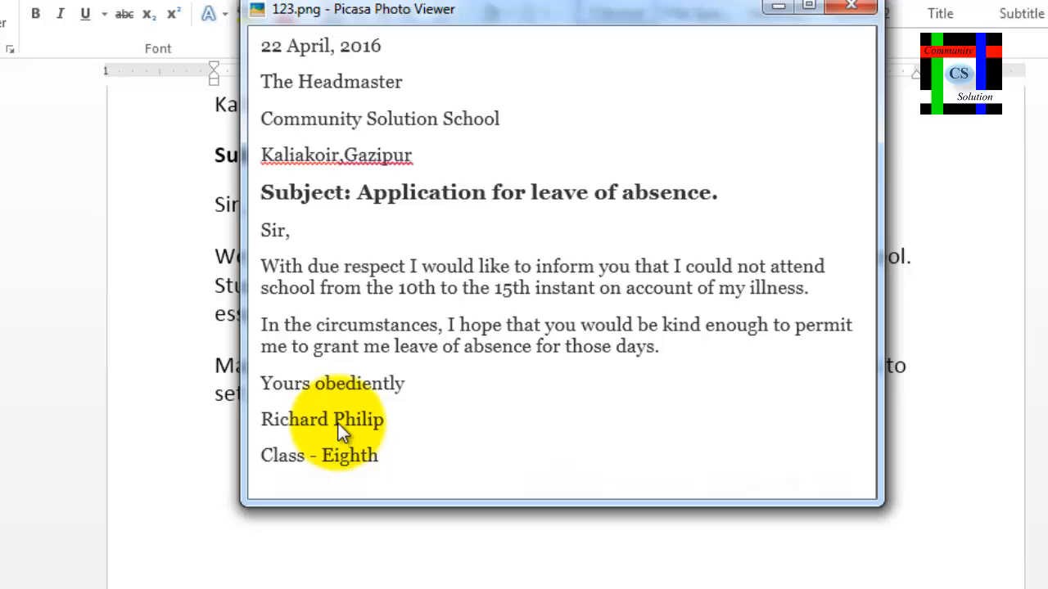
key("ctrl+shift+d")
left_click_drag(259, 367, 429, 400)
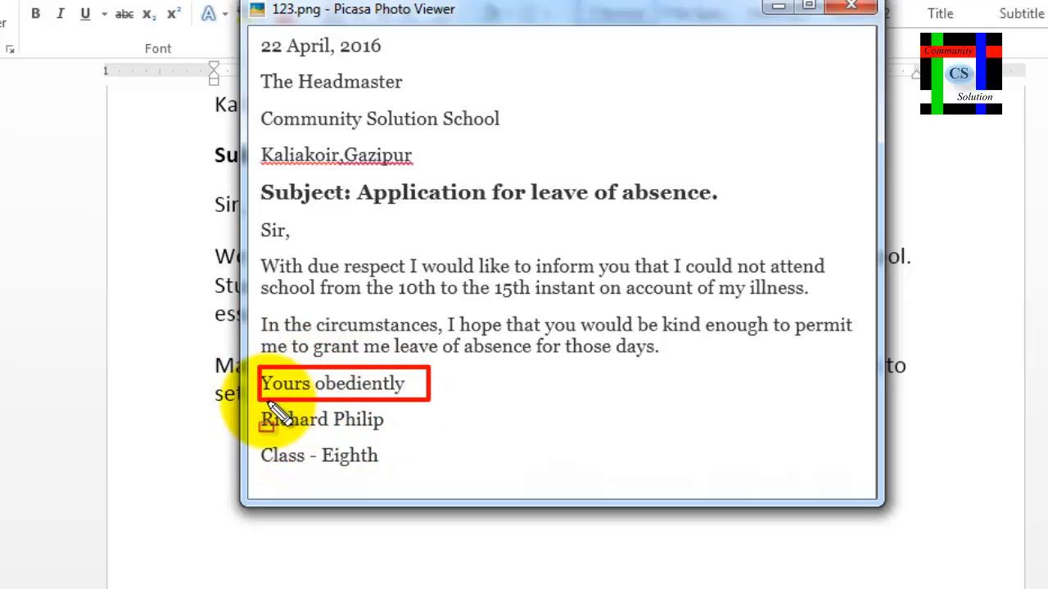
left_click_drag(259, 404, 430, 435)
left_click_drag(250, 443, 429, 481)
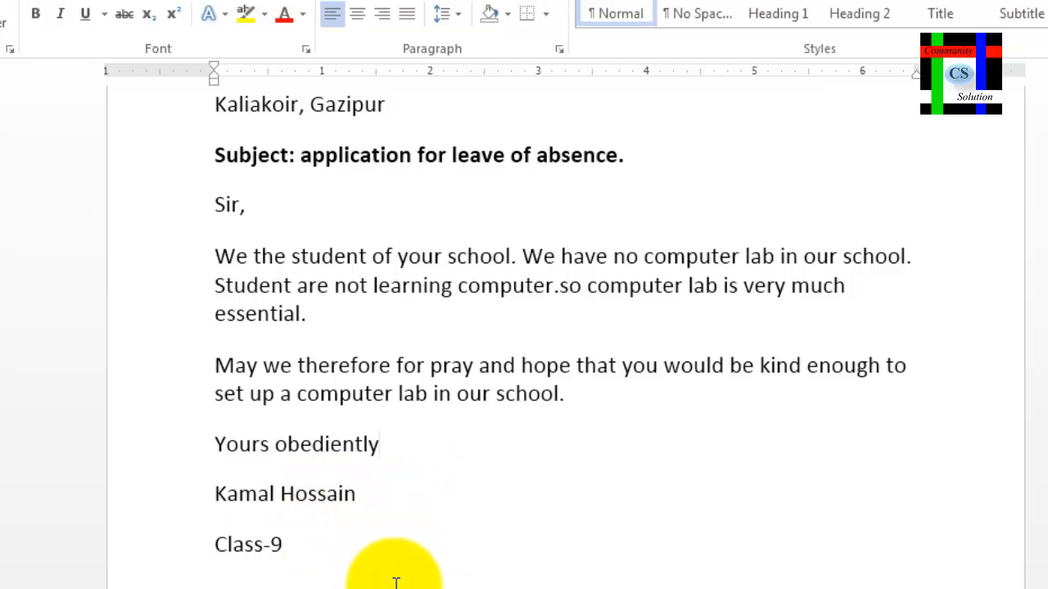
scroll(685, 551, "up", 5)
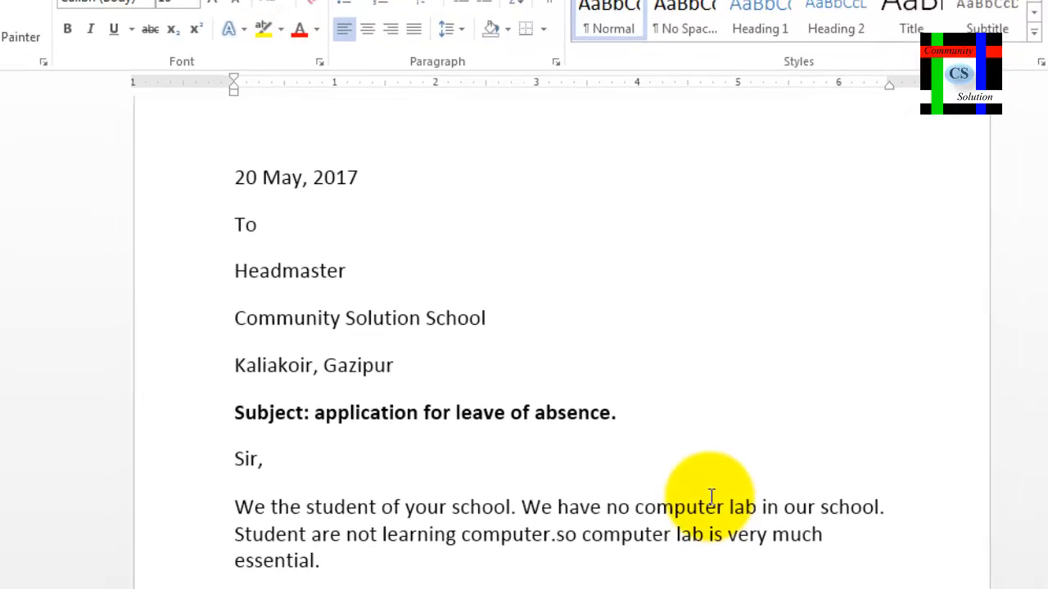
scroll(711, 495, "down", 5)
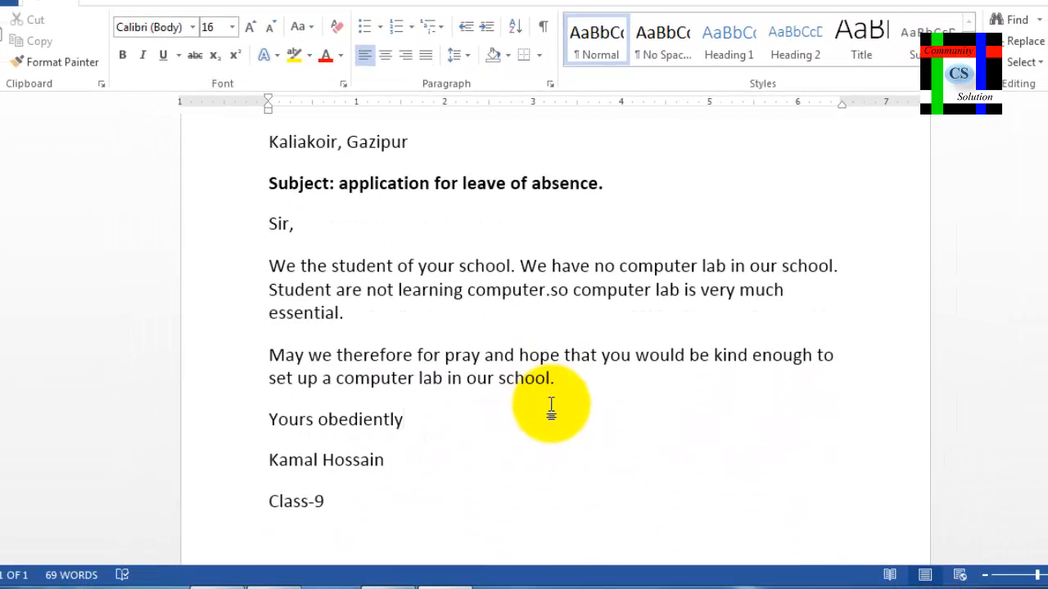
scroll(551, 409, "up", 1)
scroll(541, 382, "up", 4)
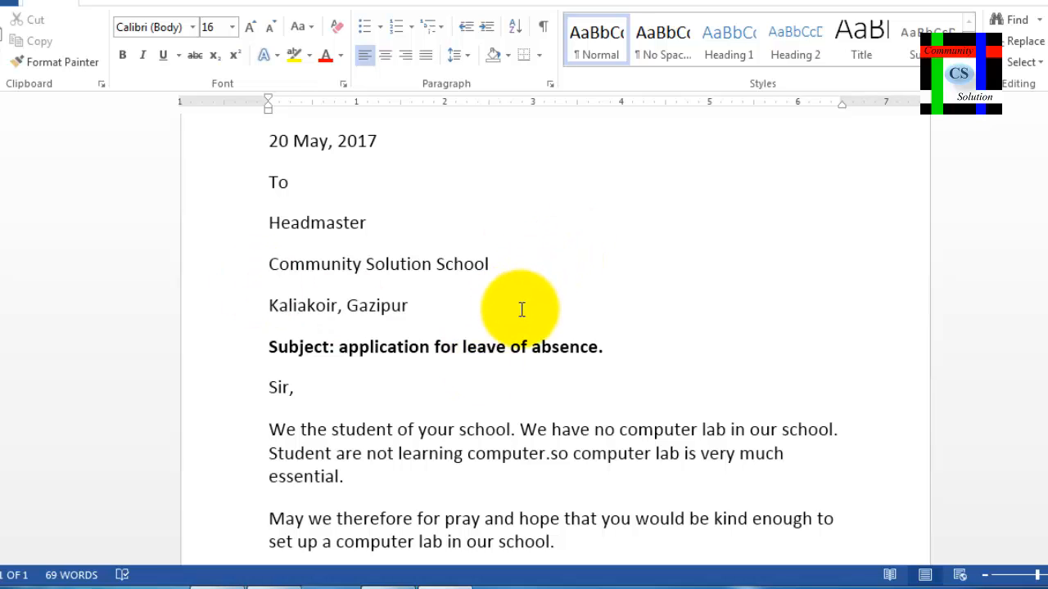
- Review the application letter from the date through the closing lines, enlarging the page view to inspect the text
scroll(216, 334, "down", 3)
scroll(288, 313, "down", 1)
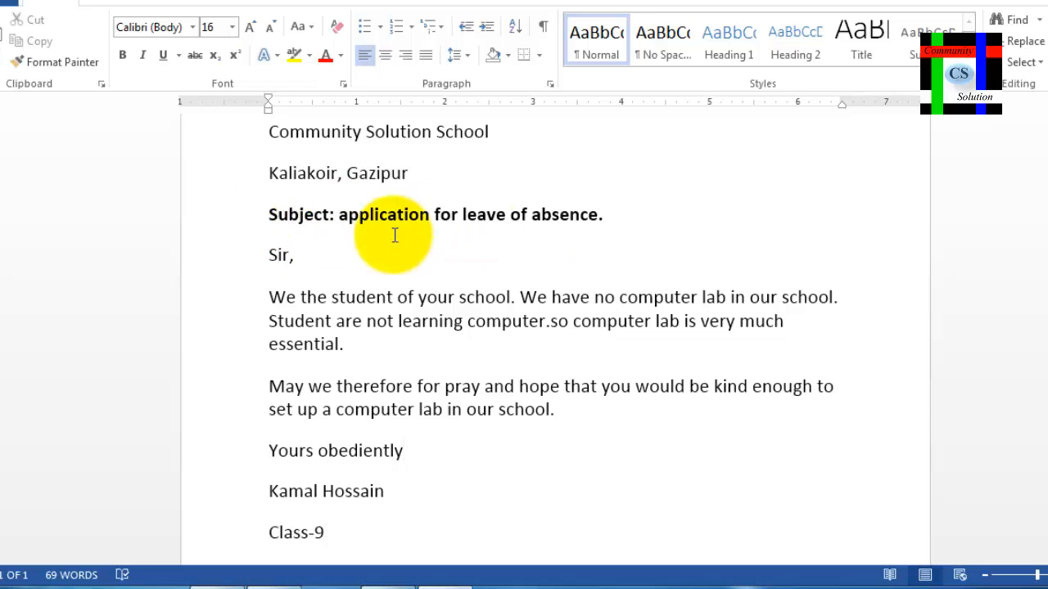
scroll(365, 413, "down", 2)
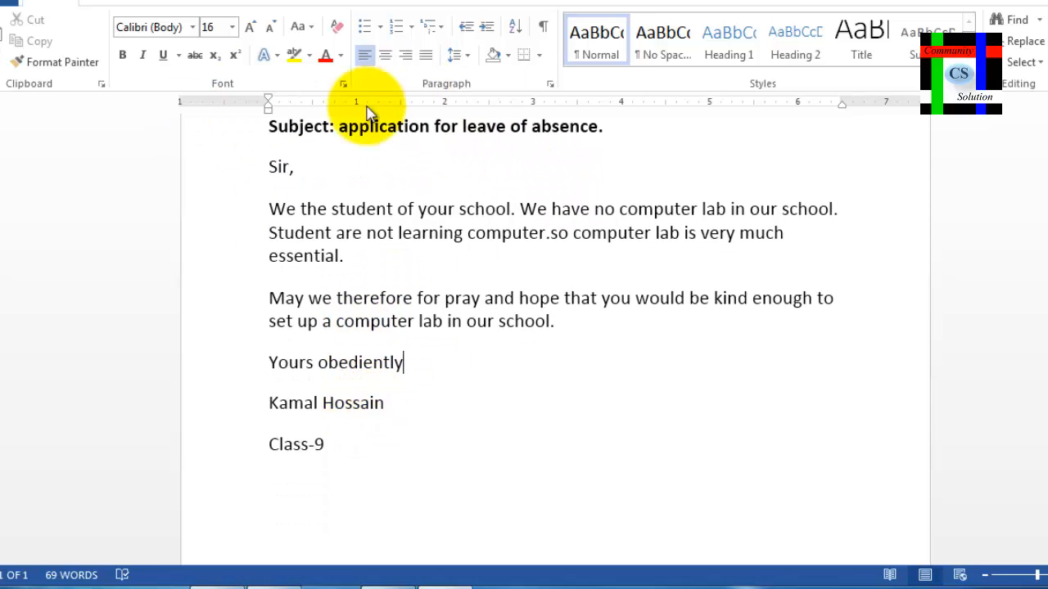
scroll(475, 248, "up", 3)
scroll(483, 246, "up", 3)
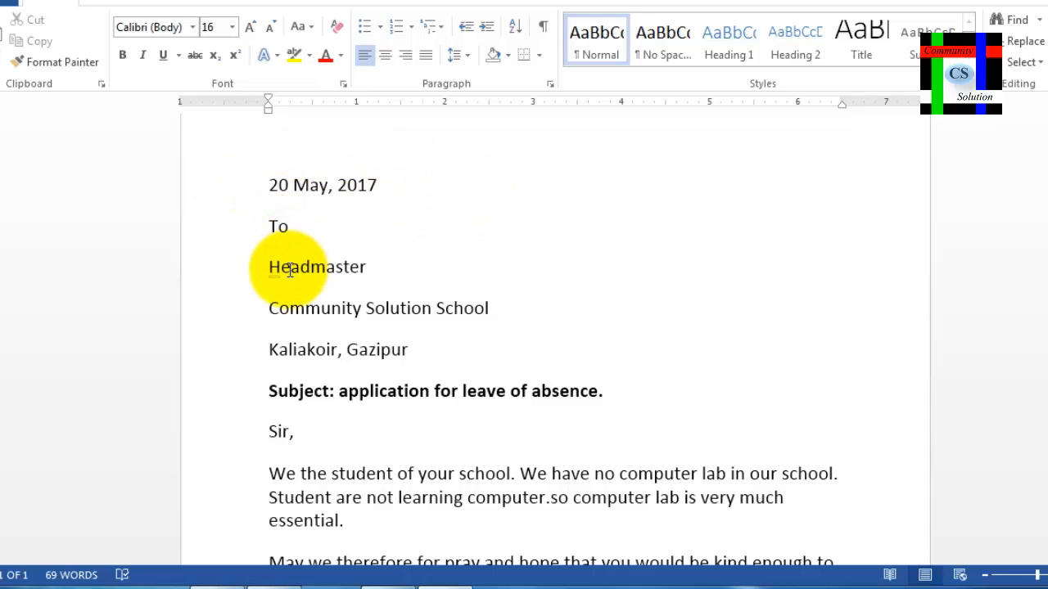
left_click(1047, 574)
left_click(1047, 575)
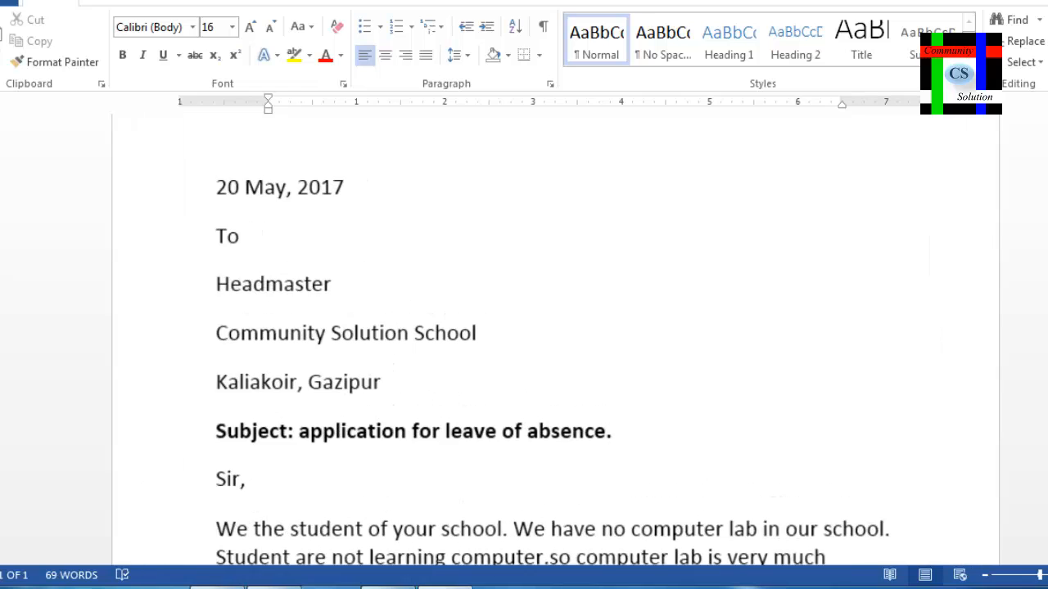
scroll(686, 418, "up", 2)
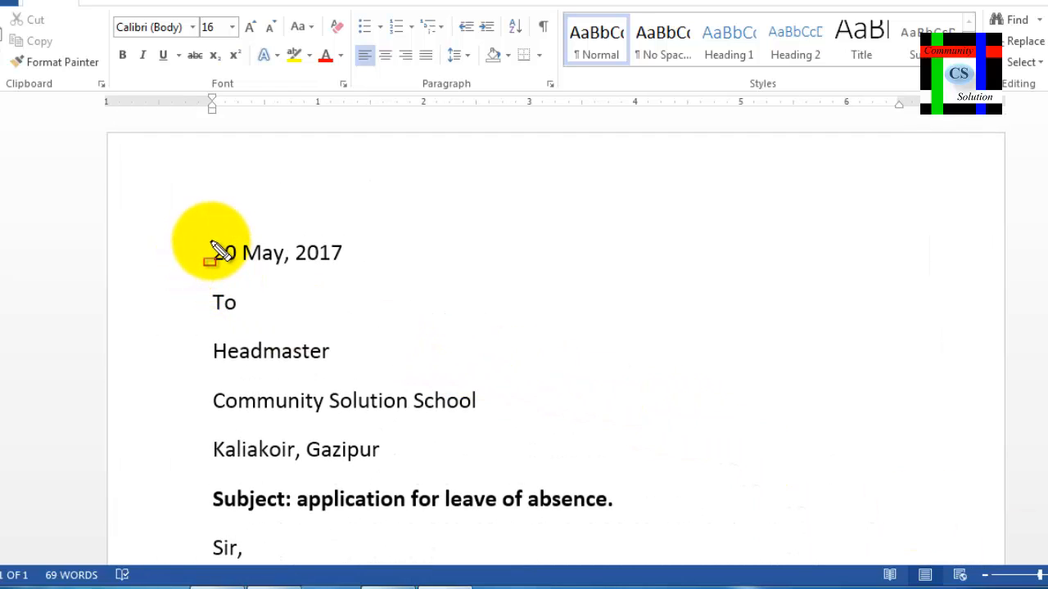
left_click_drag(210, 242, 360, 264)
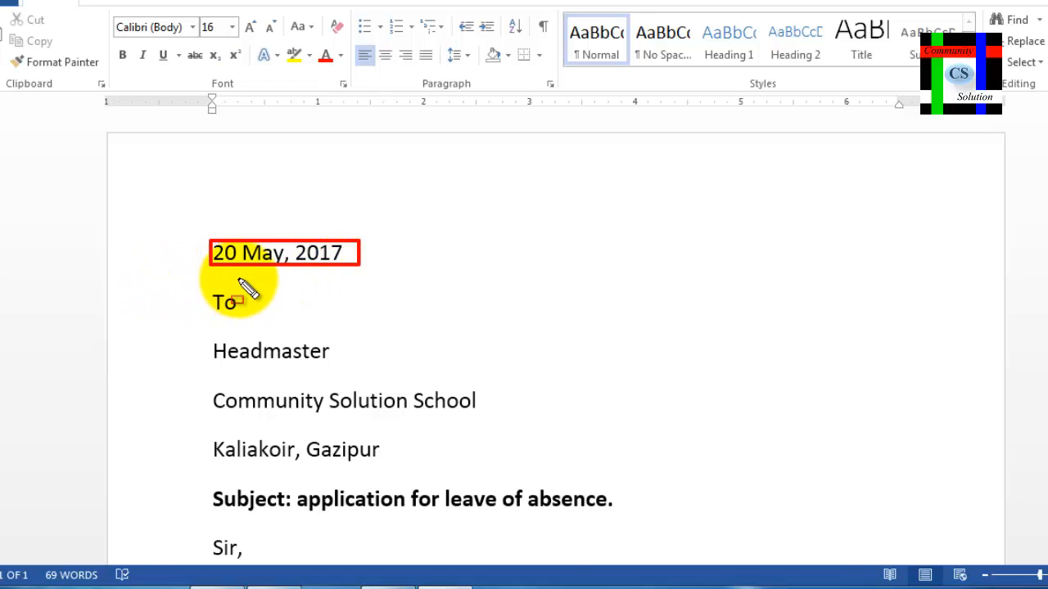
mouse_move(238, 279)
left_mouse_down()
mouse_move(375, 292)
mouse_move(426, 280)
left_mouse_up()
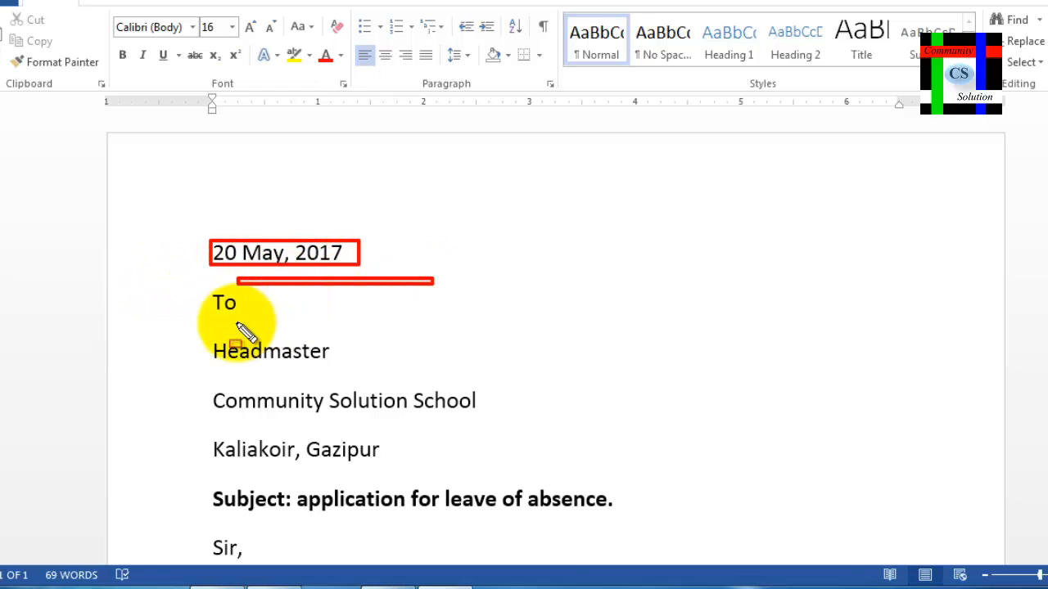
left_click_drag(235, 320, 338, 331)
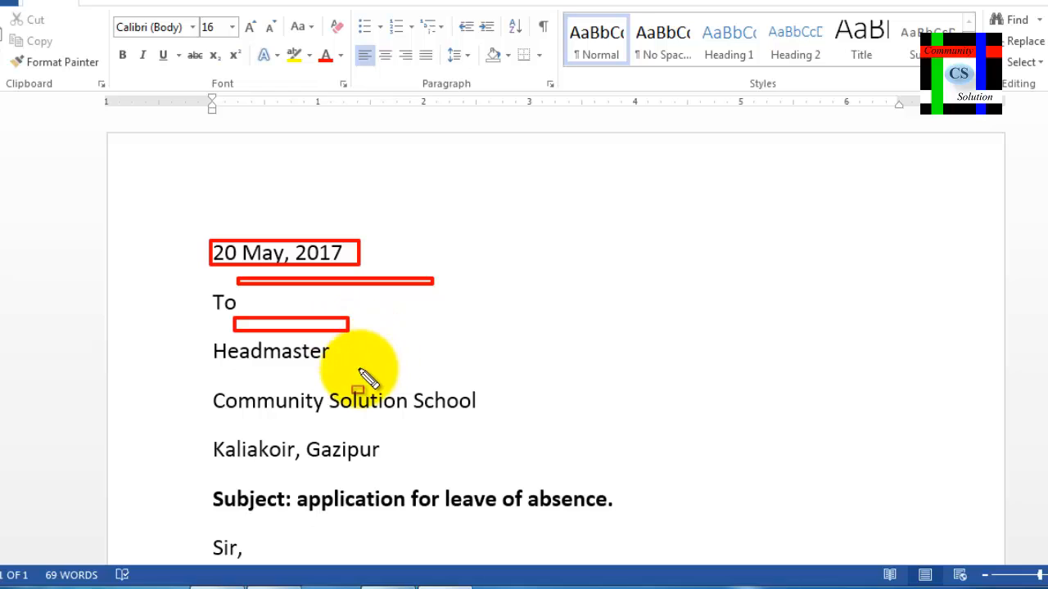
left_click_drag(324, 368, 496, 377)
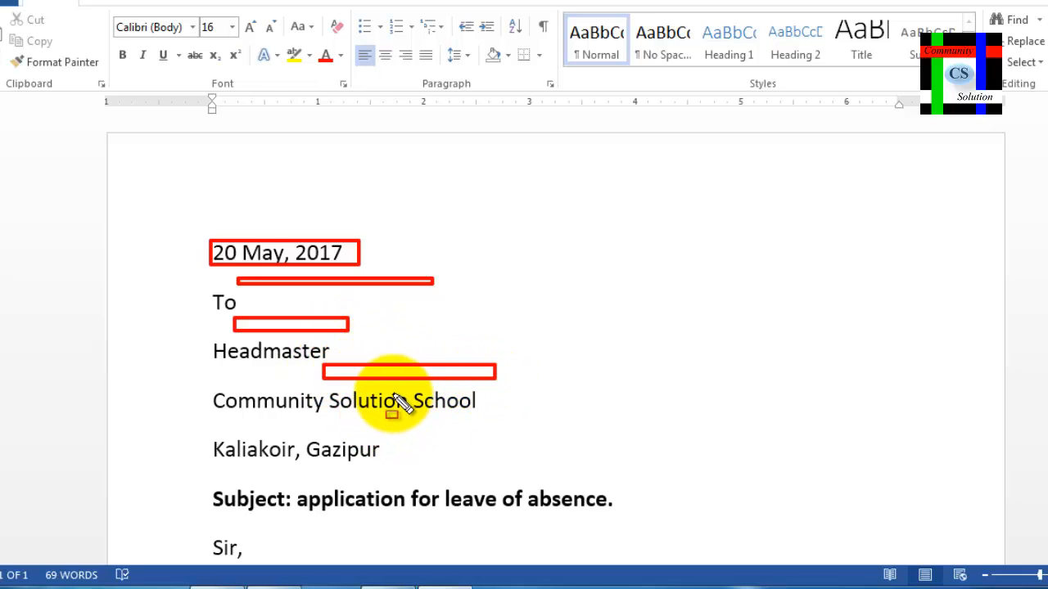
key("Escape")
scroll(352, 373, "down", 1)
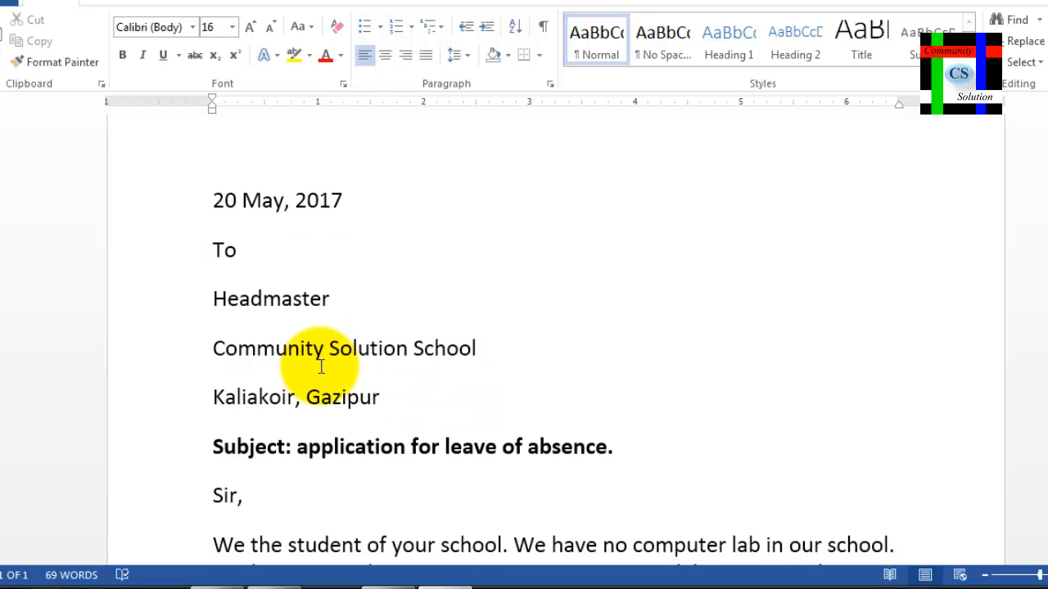
scroll(325, 365, "down", 3)
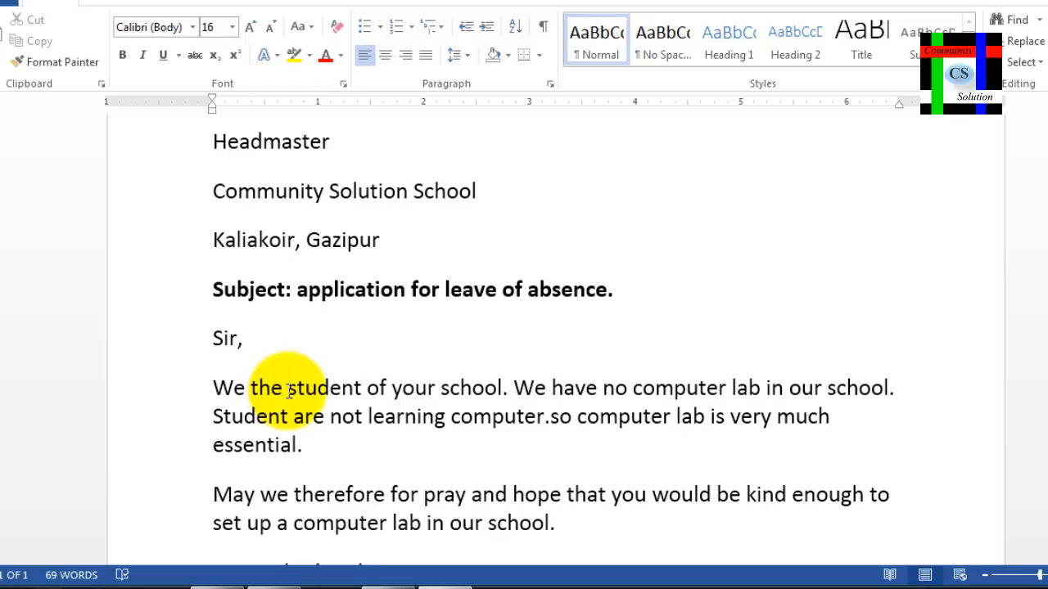
key("ctrl+shift+d")
left_click_drag(213, 370, 618, 407)
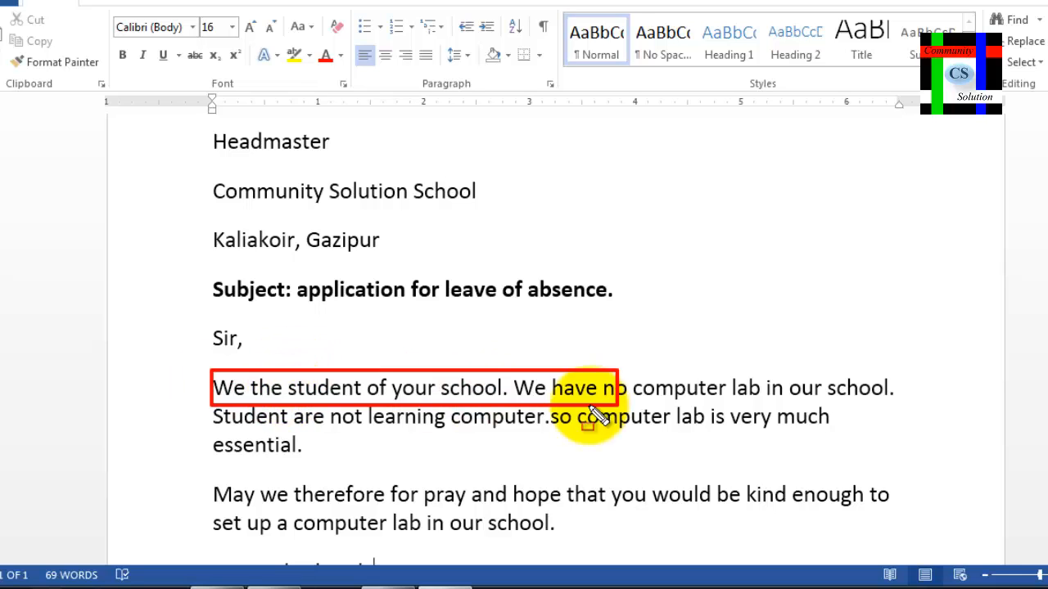
key("Escape")
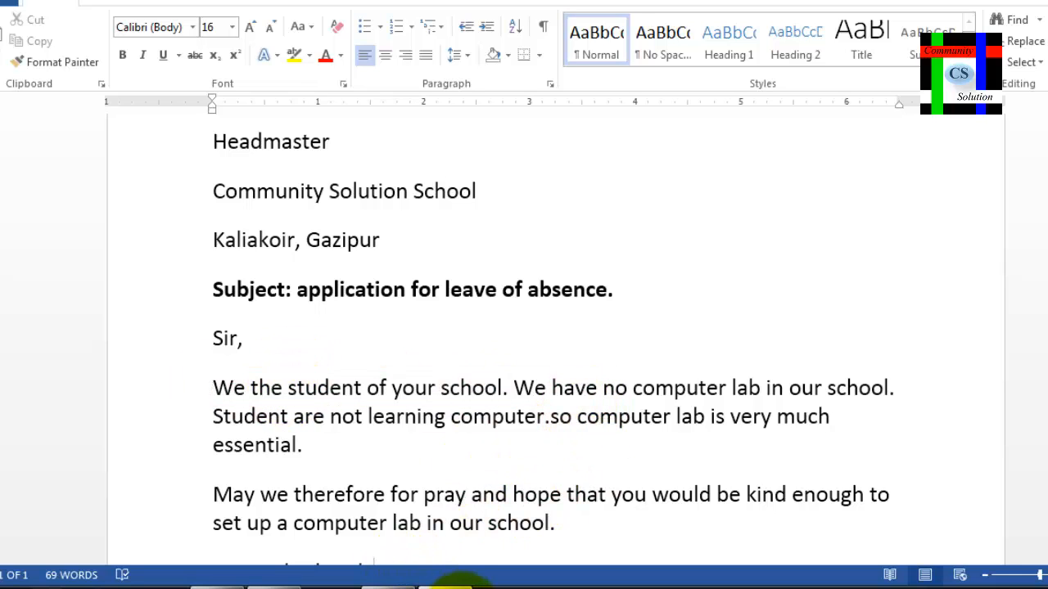
- Switch to the sample letter 123.png in Picasa Photo Viewer, enlarge it to examine its layout and body text, and close the viewer
left_click(458, 586)
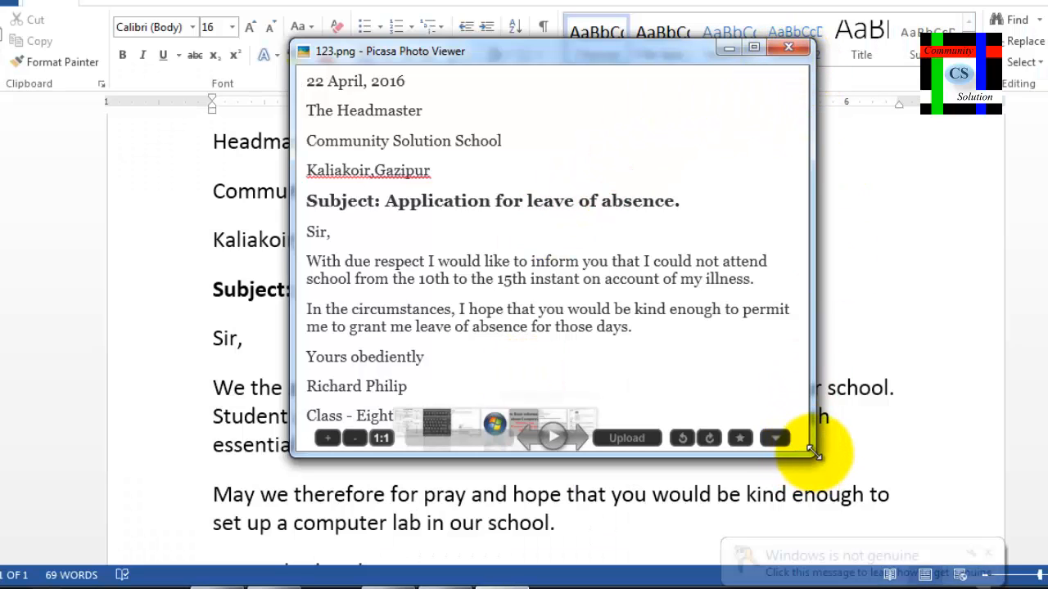
left_click_drag(815, 453, 940, 524)
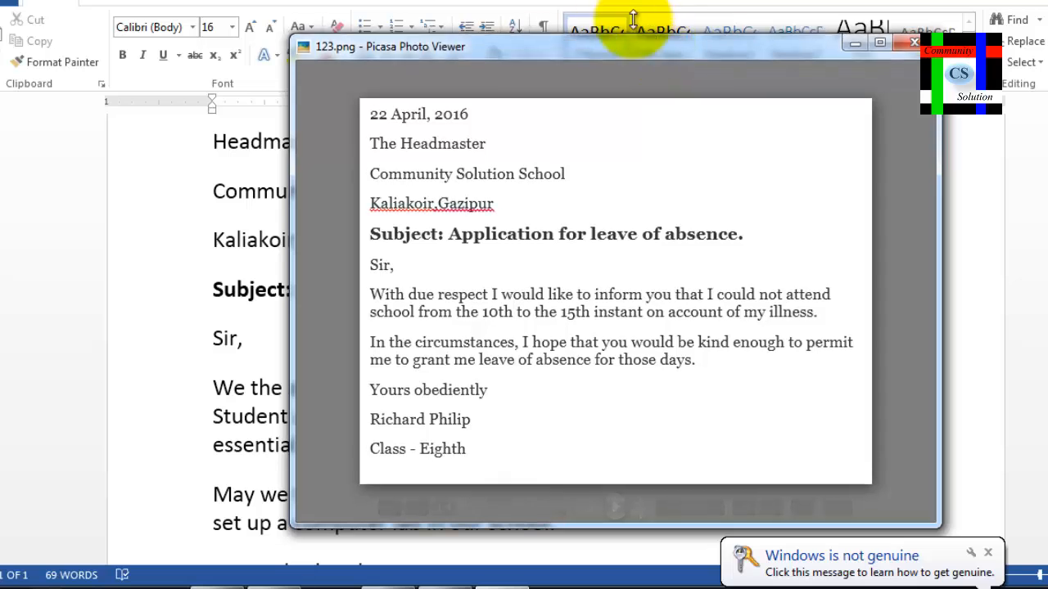
left_click_drag(633, 18, 632, 0)
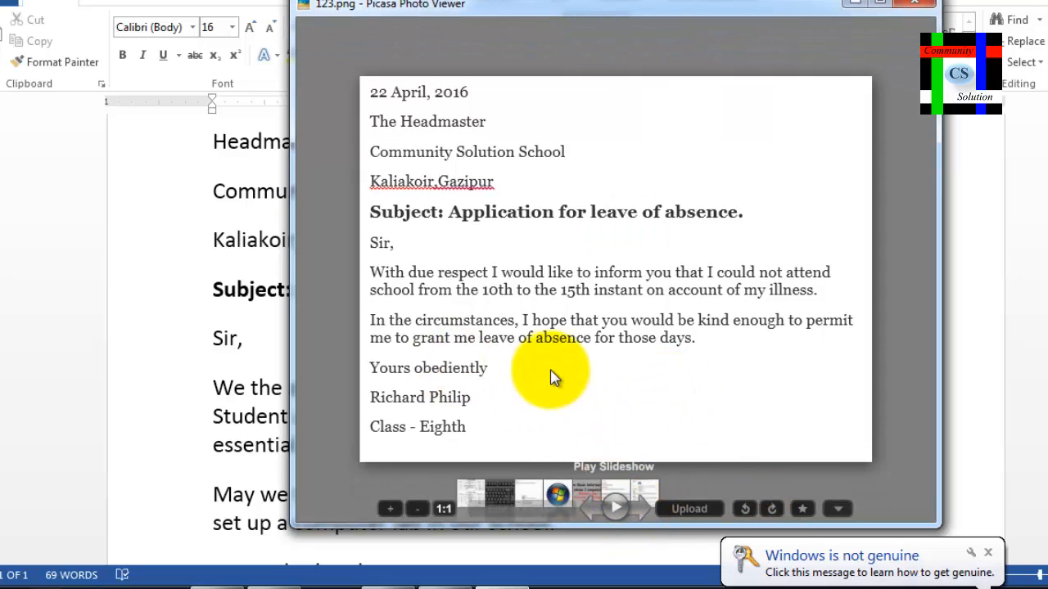
scroll(551, 377, "up", 3)
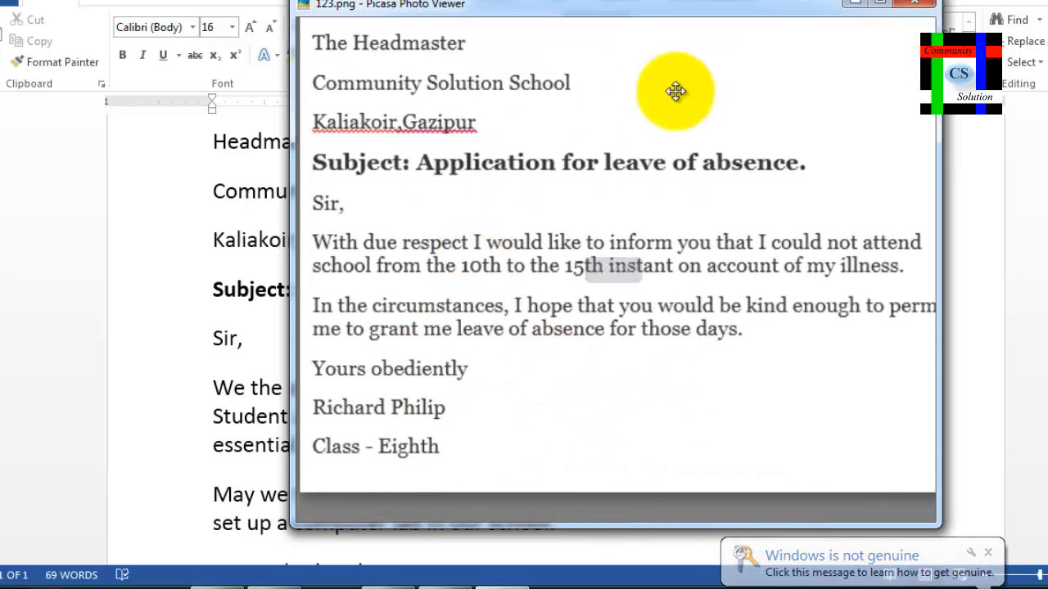
left_click(917, 6)
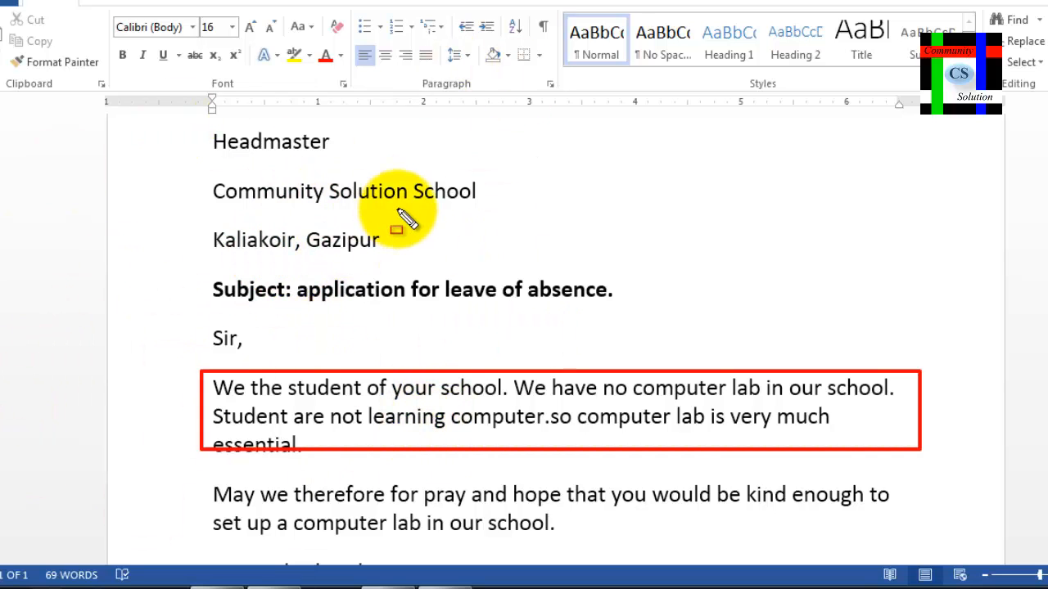
left_click_drag(396, 208, 578, 223)
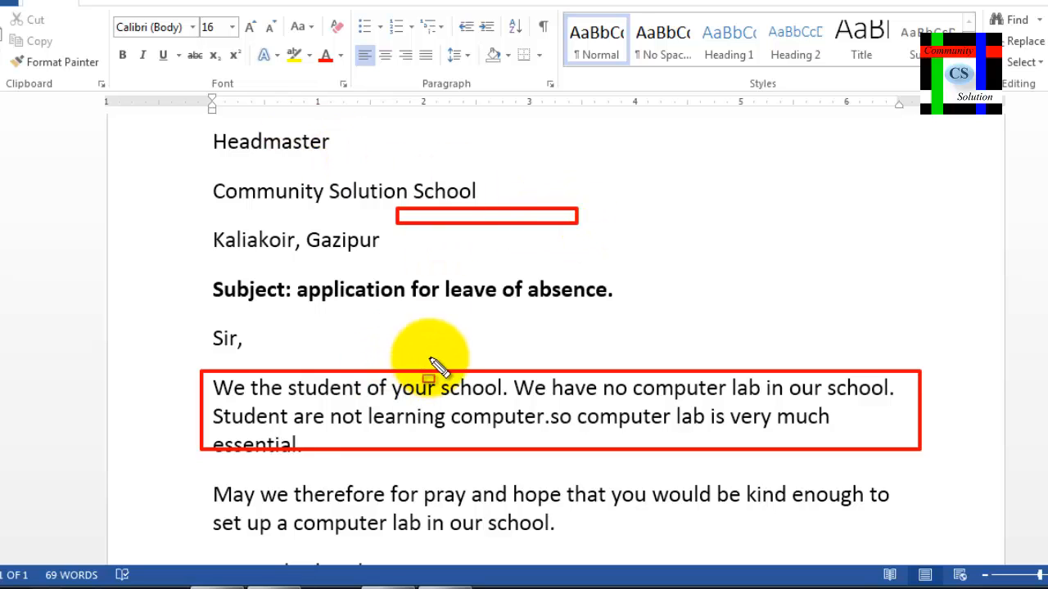